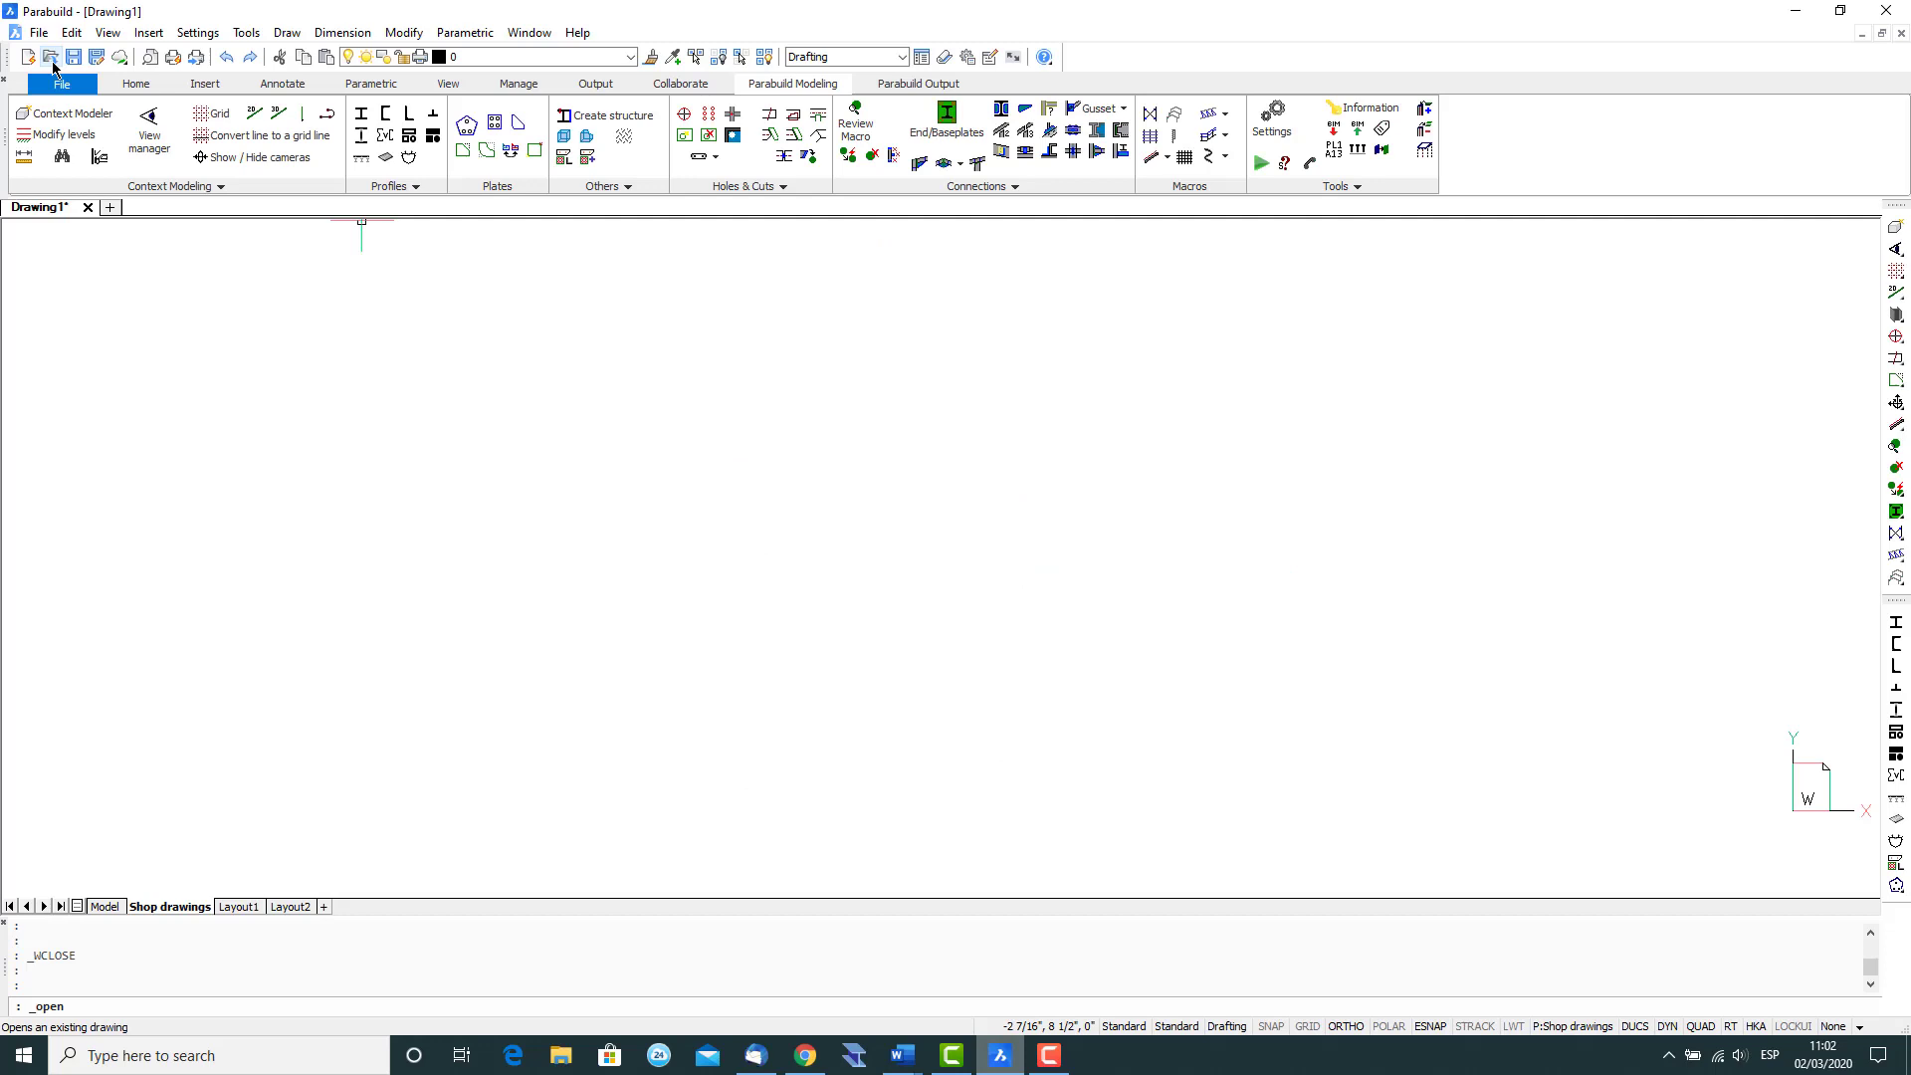
# Open Baseplates.dwg from the Open Drawing dialog to load the steel frame model.
pyautogui.hotkey('ctrl', 'o')
pyautogui.click(826, 271)
pyautogui.doubleClick(826, 270)
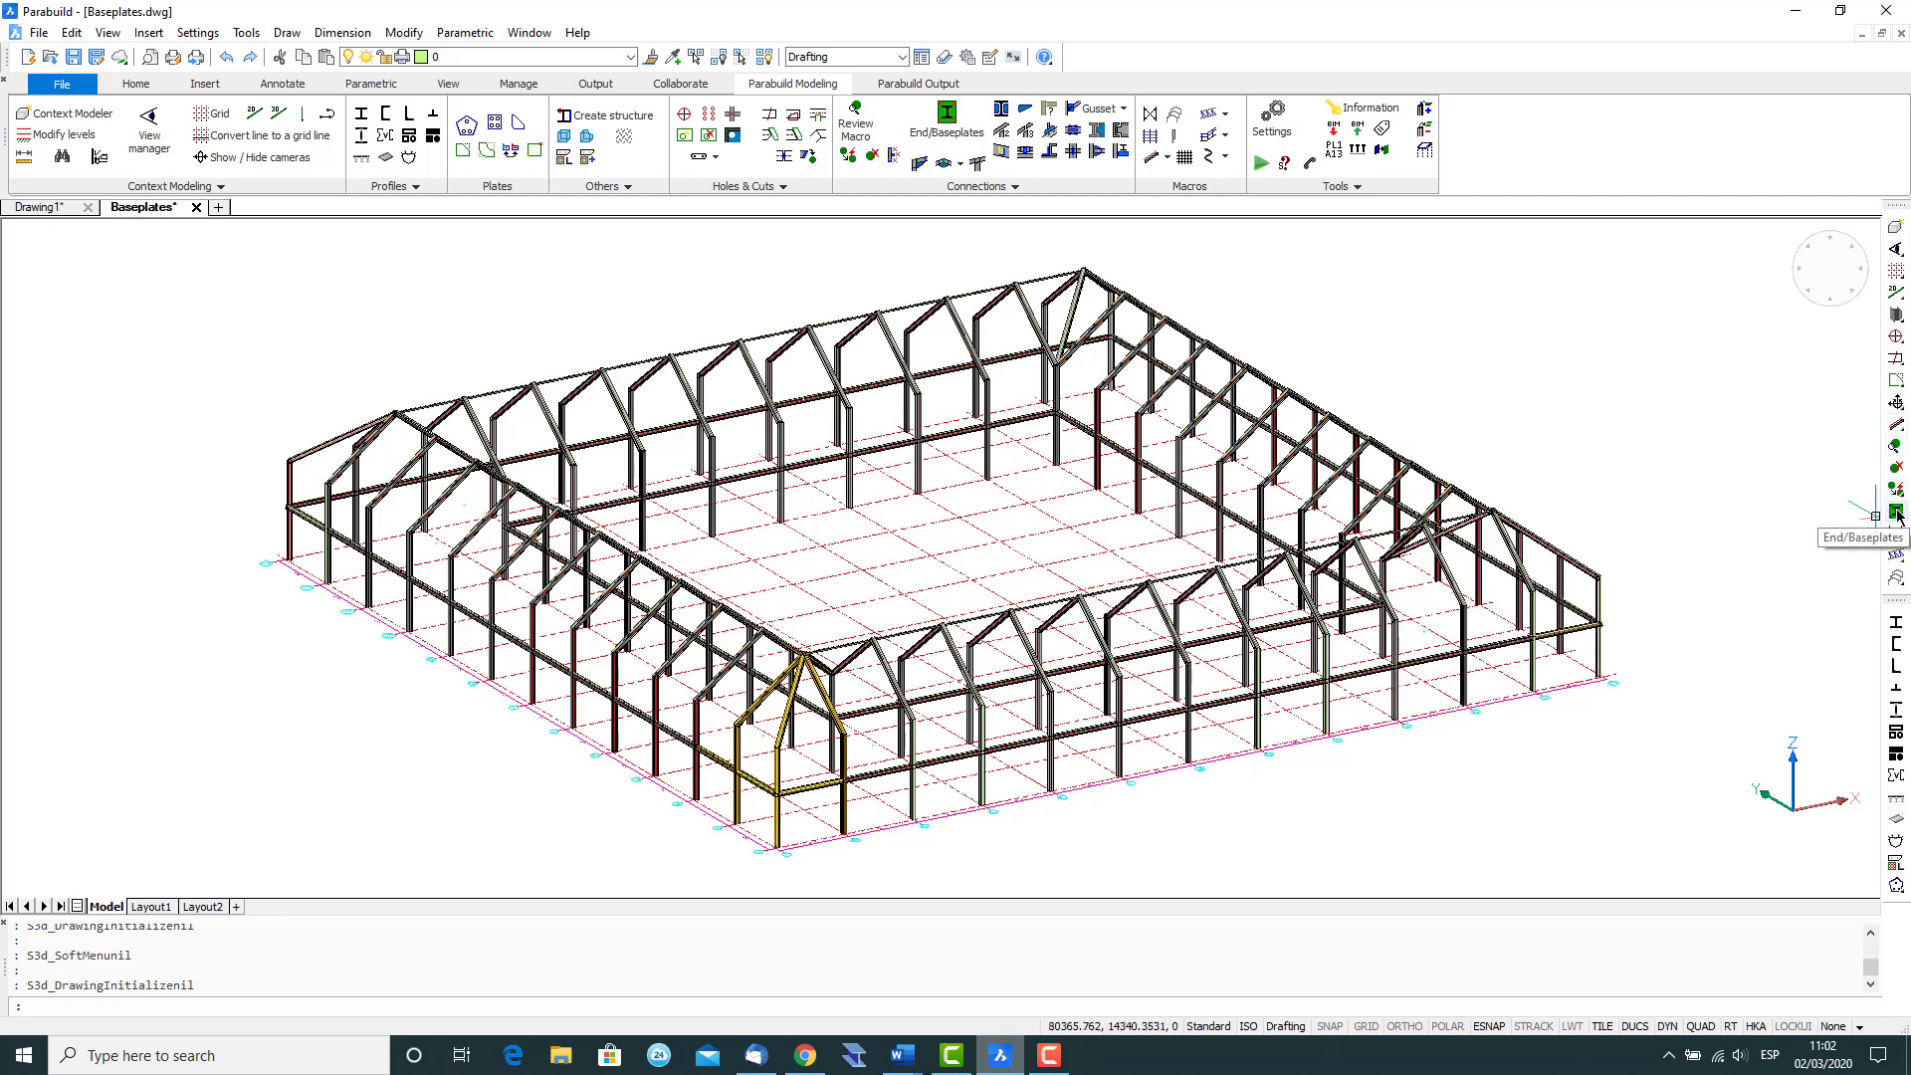
# Place I Baseplate connections with anchor bolts under the columns at grid A1 and A2.
pyautogui.click(1898, 514)
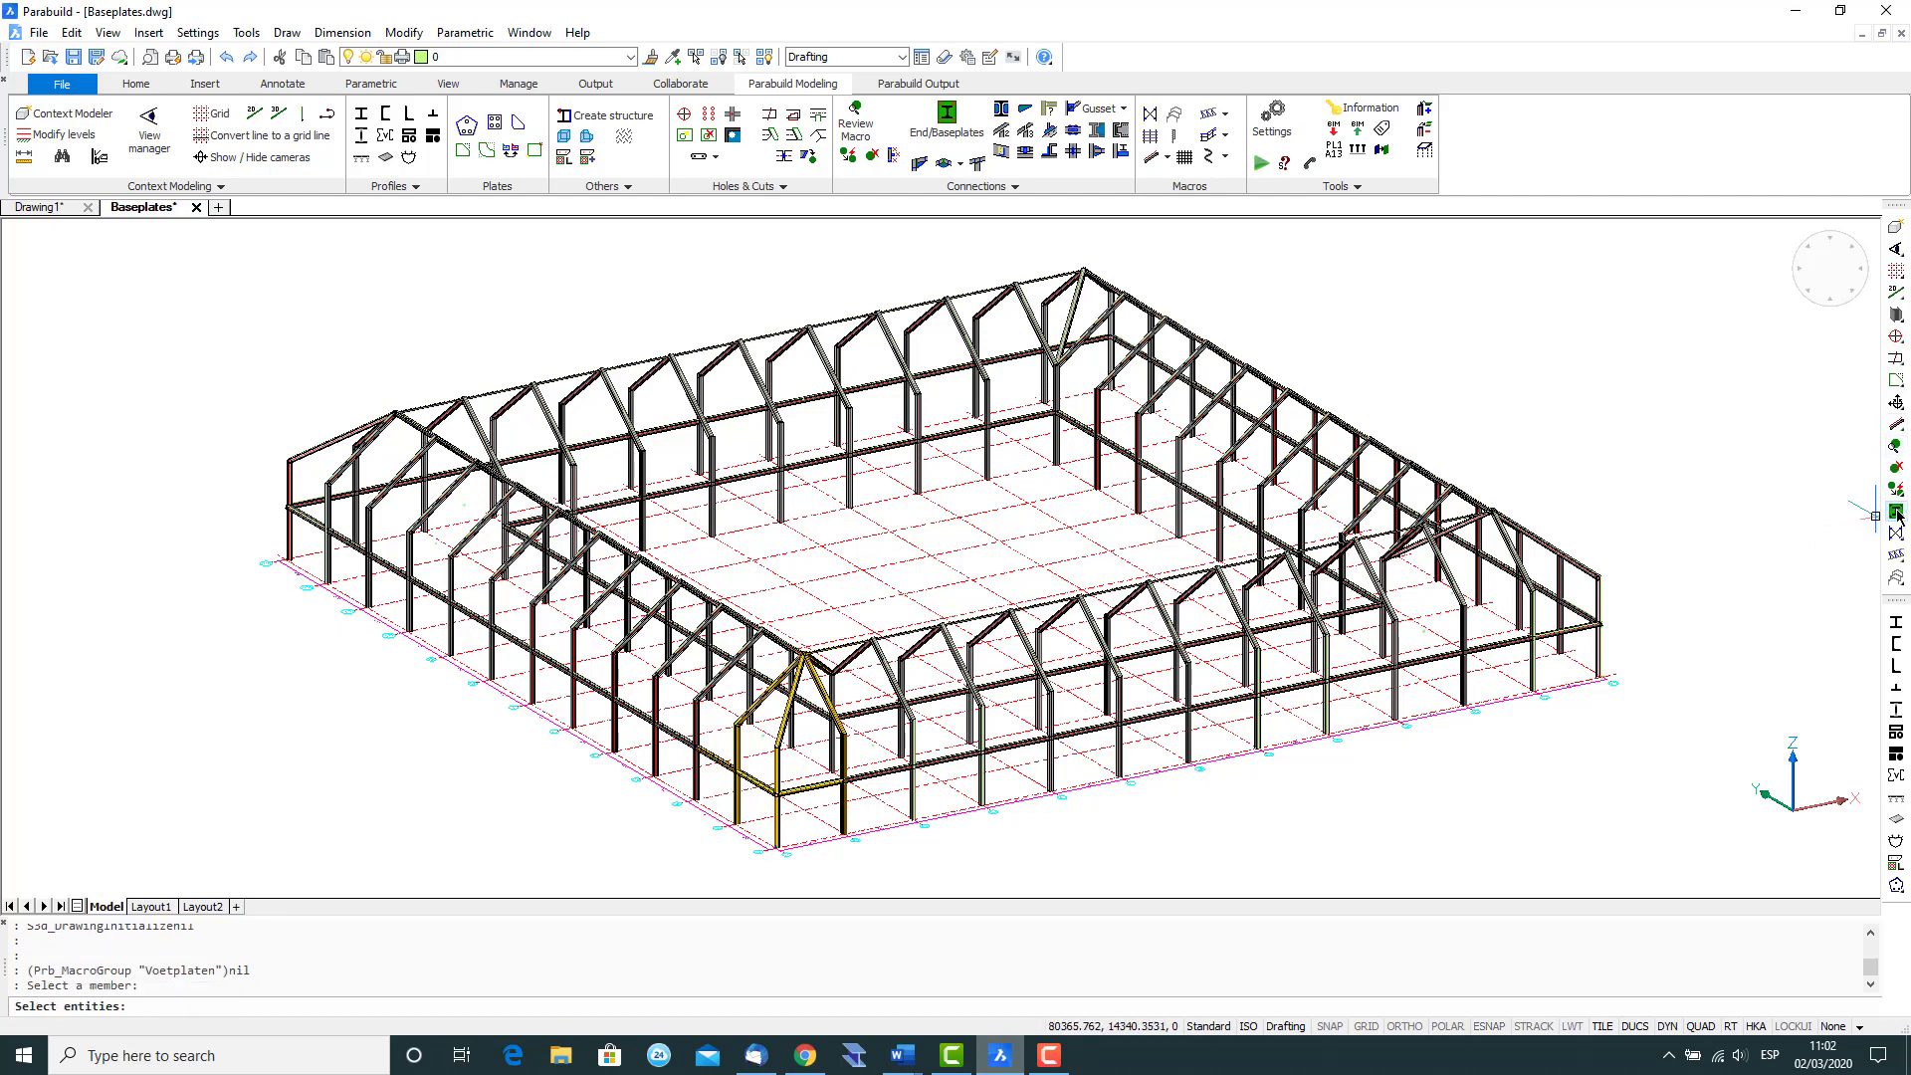
pyautogui.scroll(6, 1018, 788)
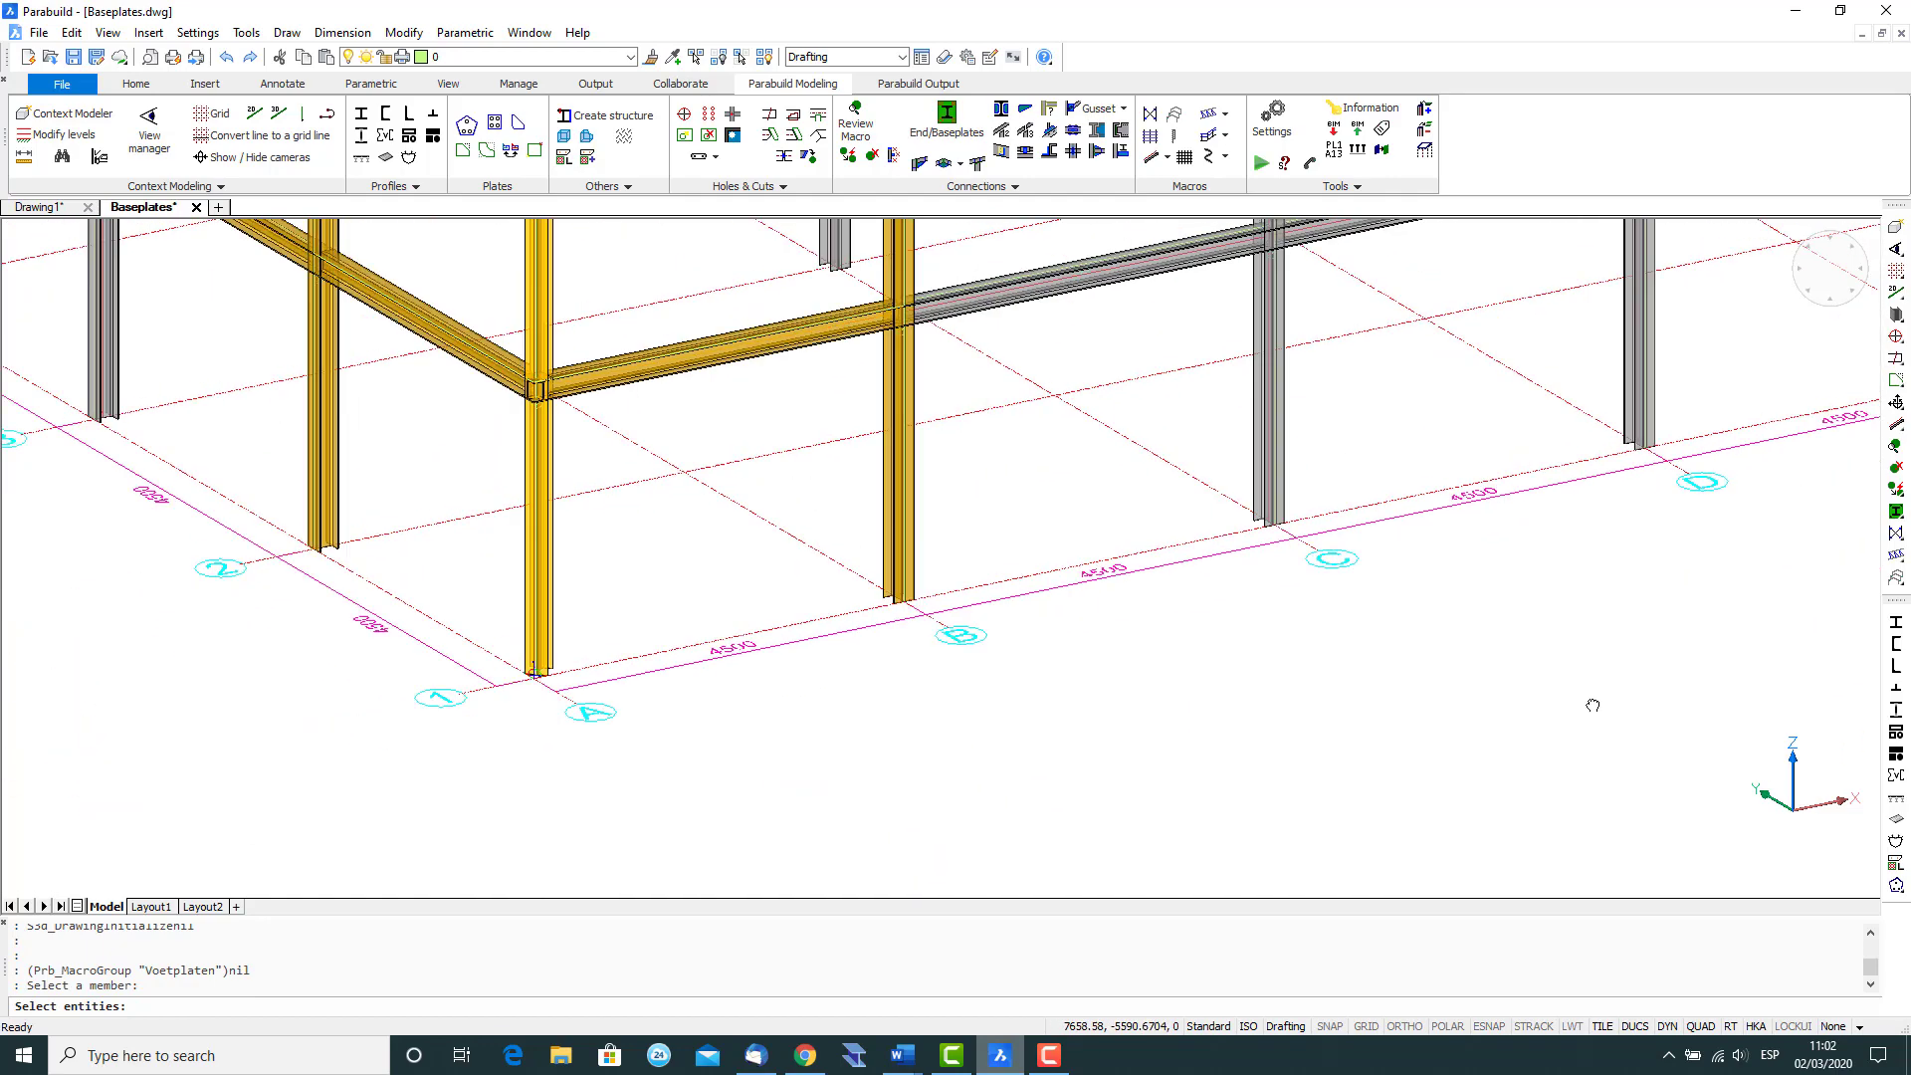
pyautogui.scroll(5, 960, 760)
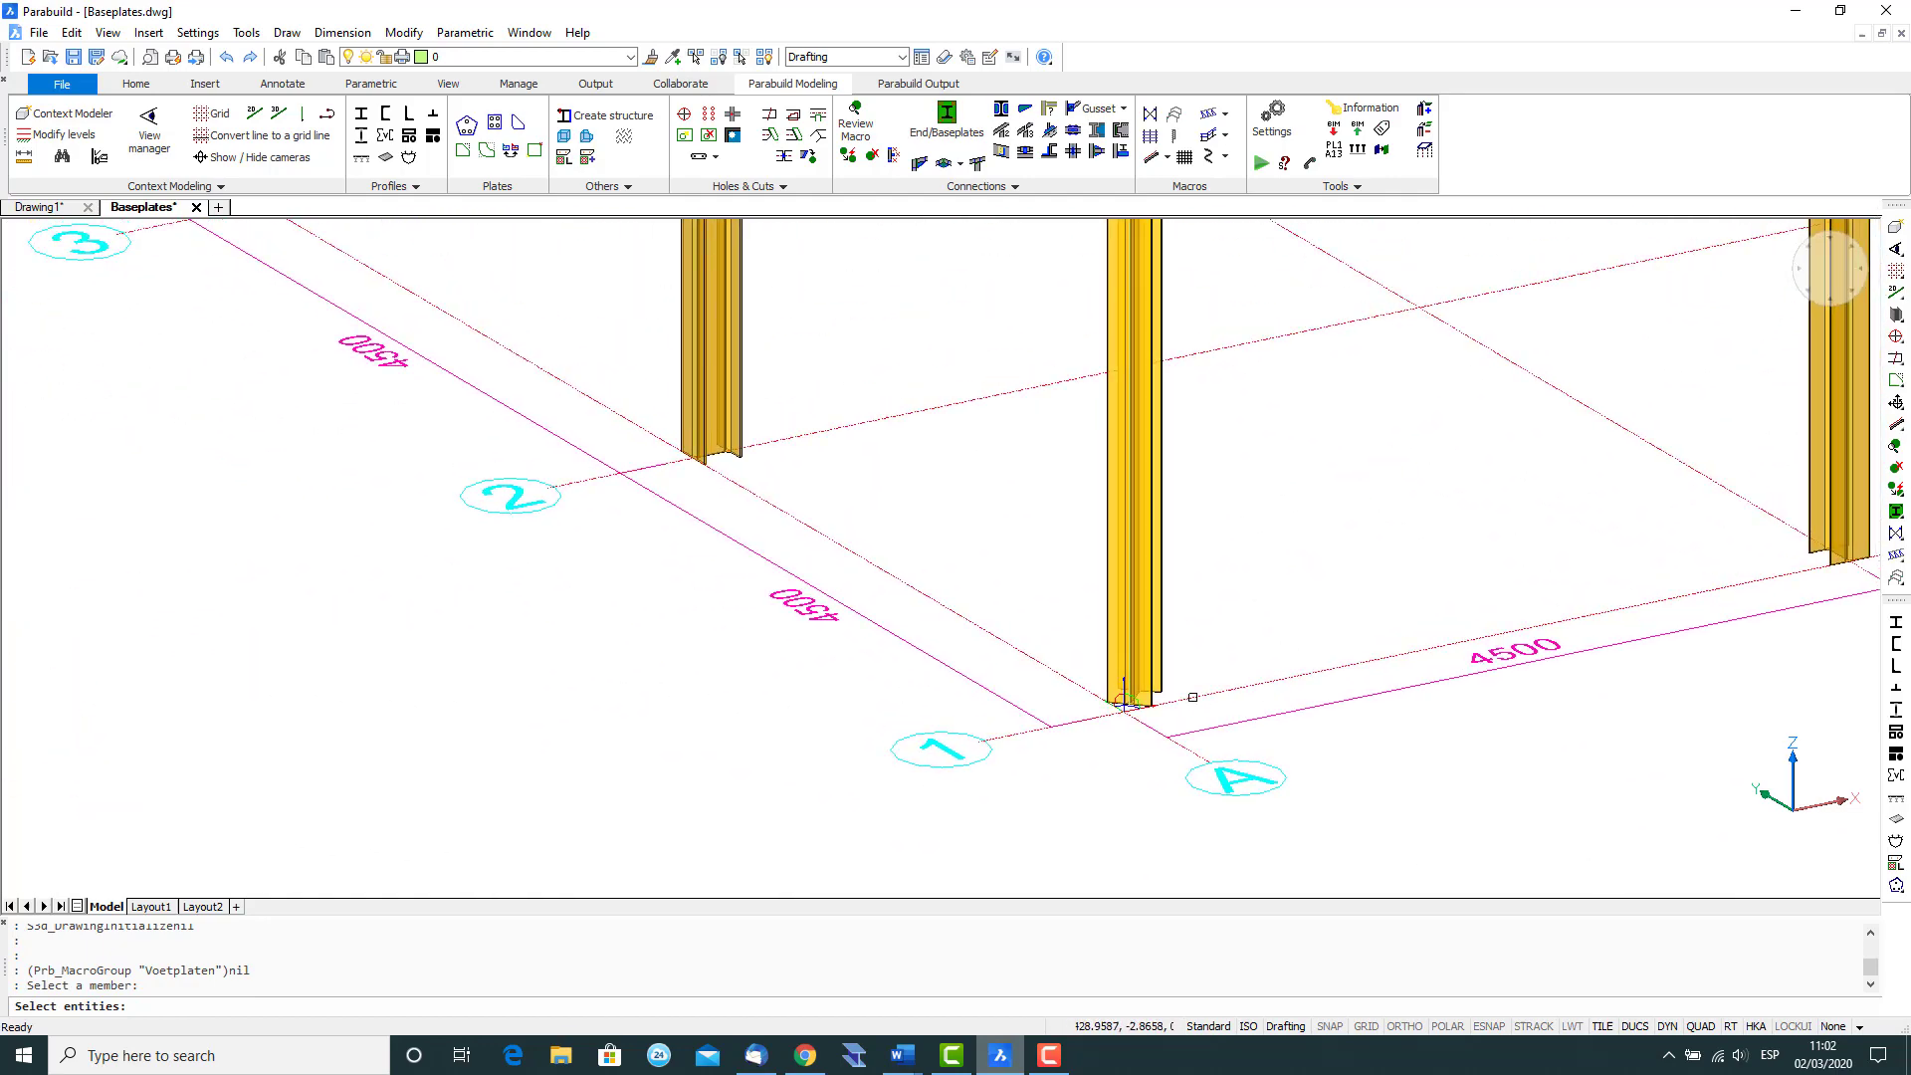
pyautogui.click(1160, 668)
pyautogui.press('Return')
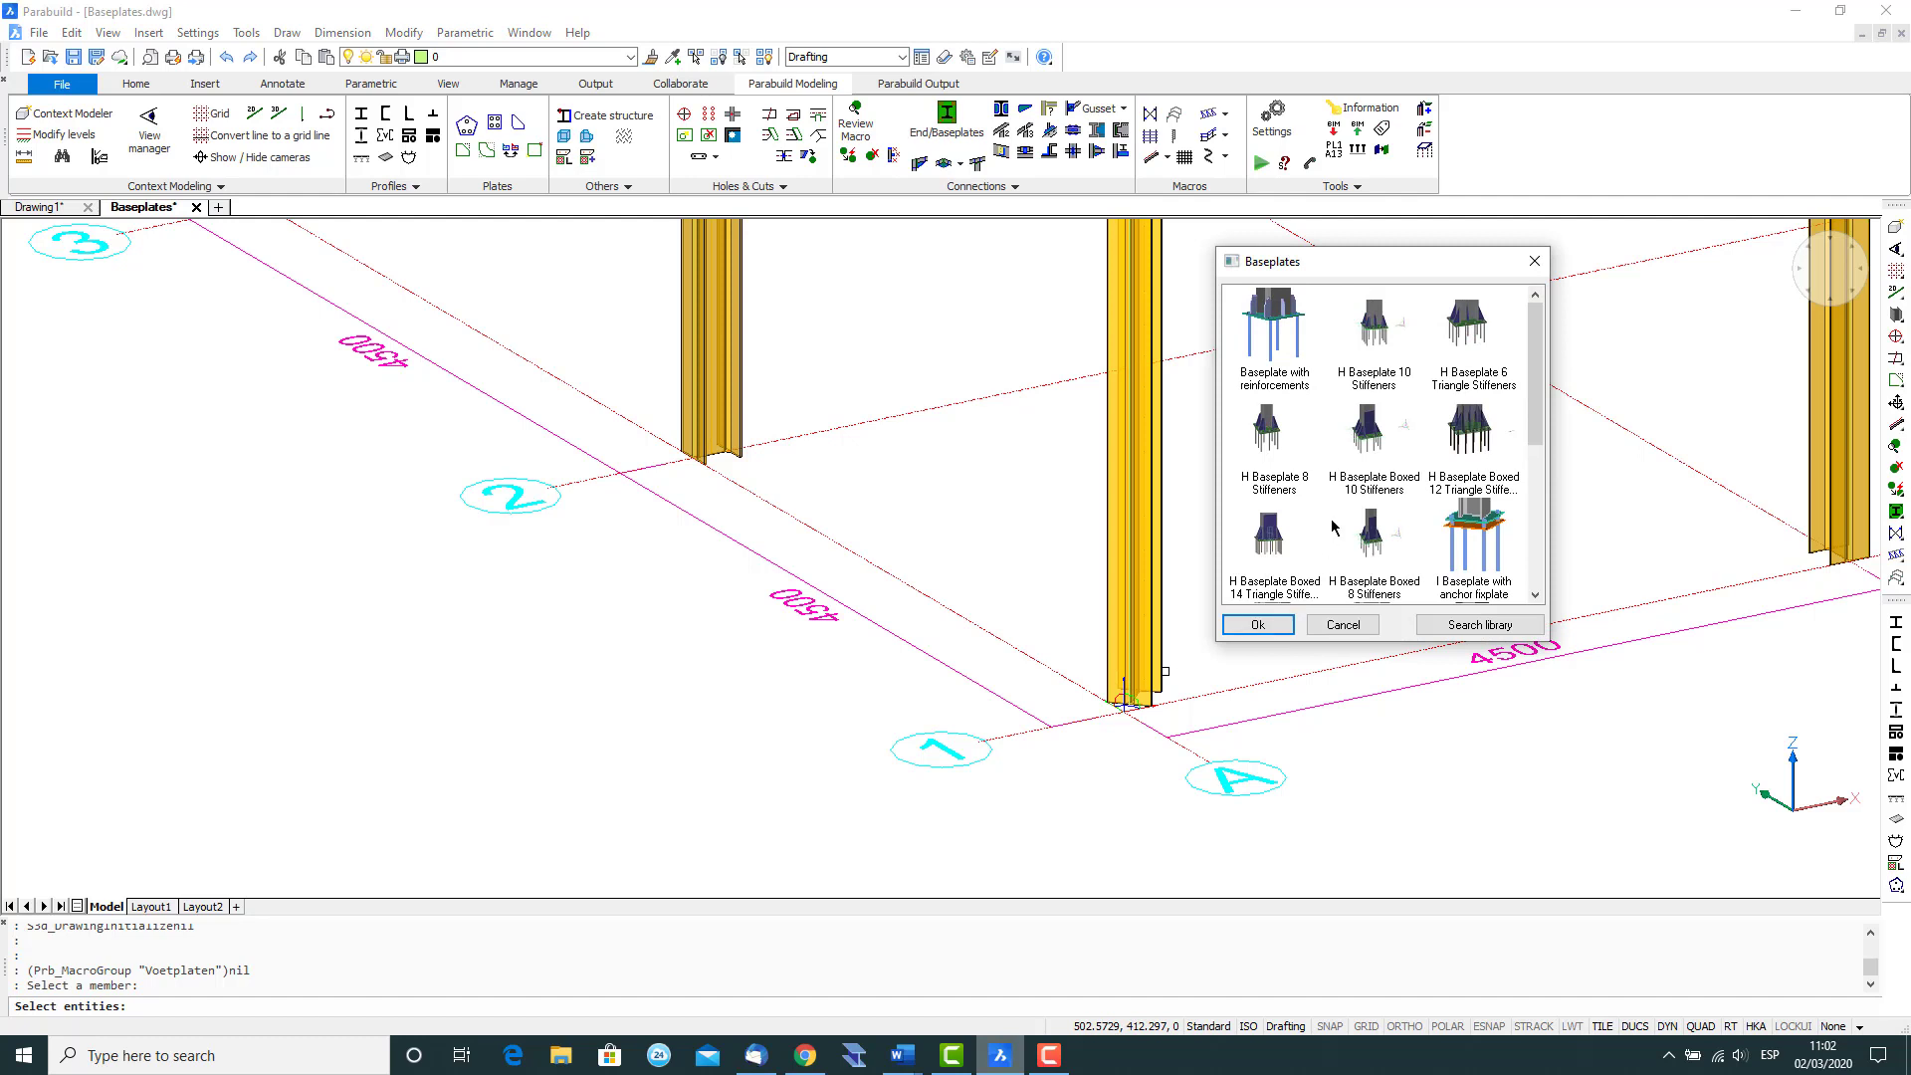
pyautogui.scroll(-5, 1334, 527)
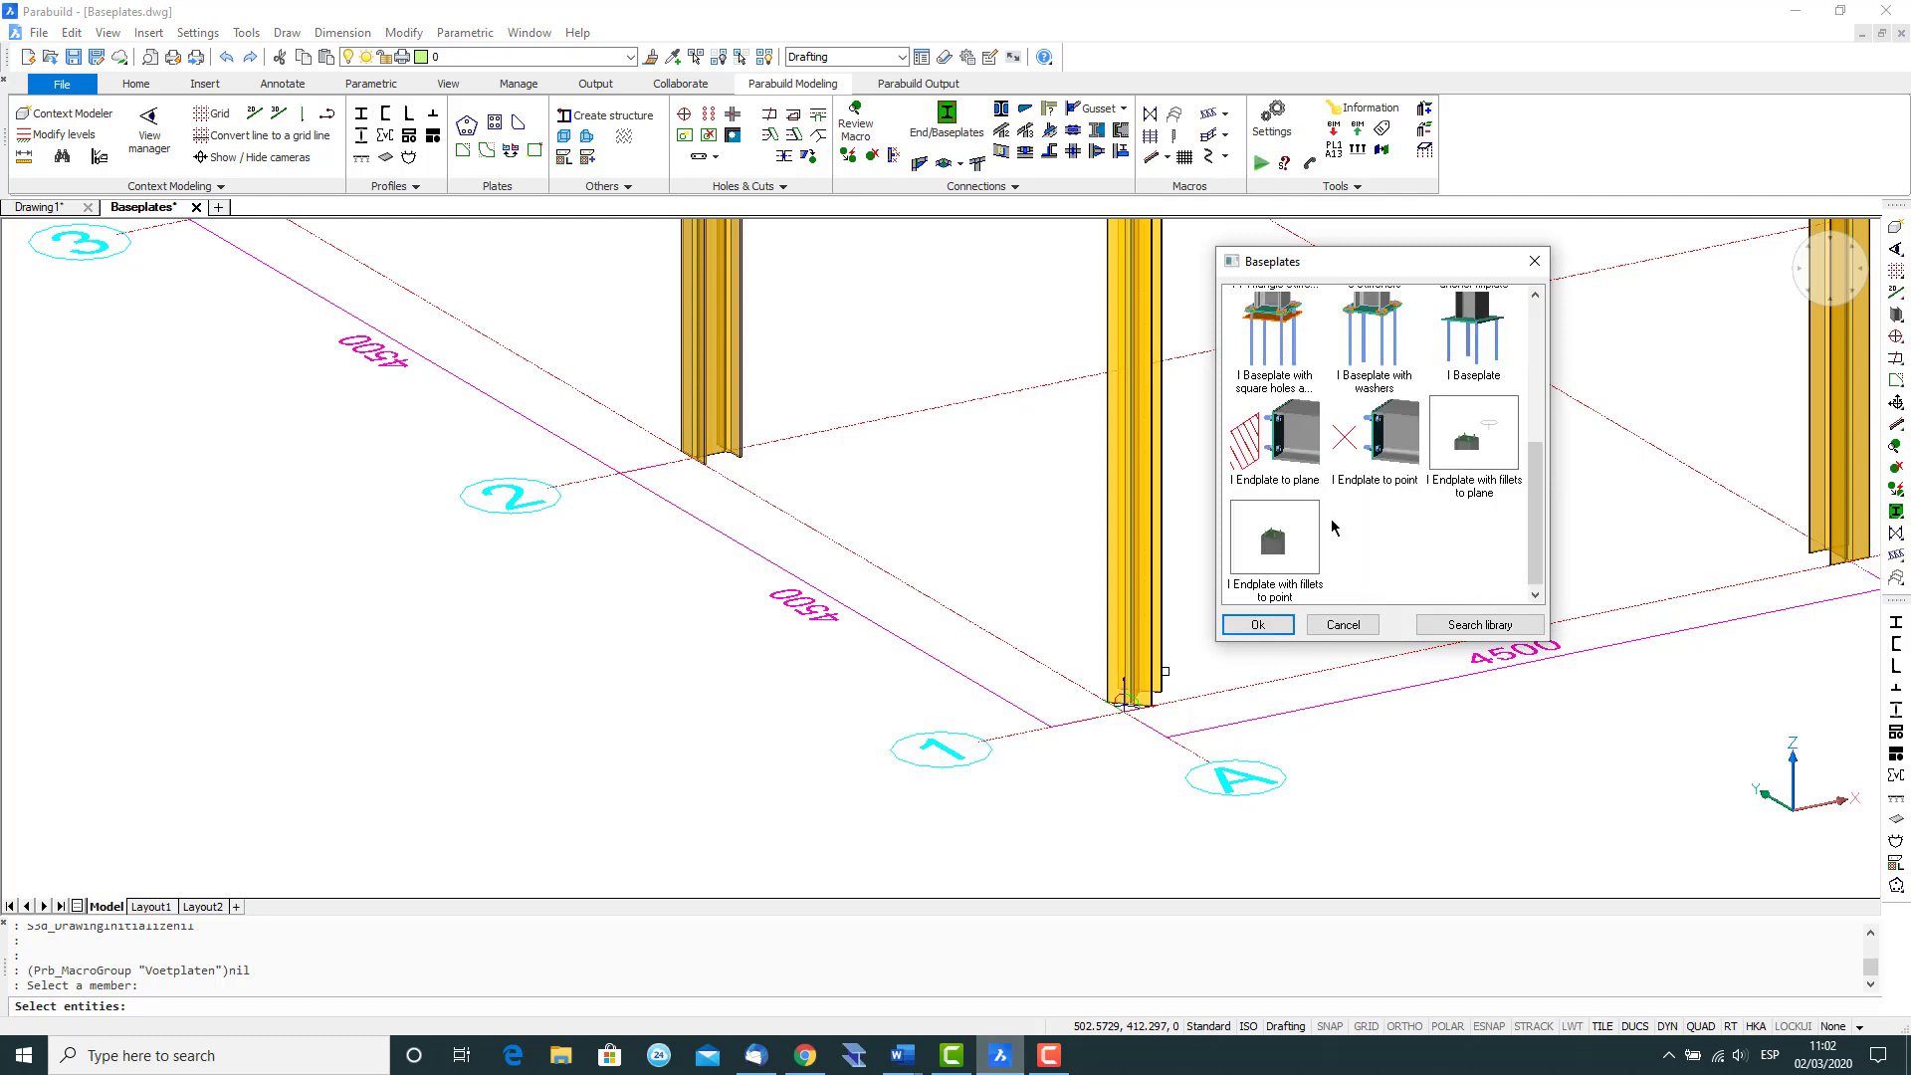
pyautogui.click(1474, 323)
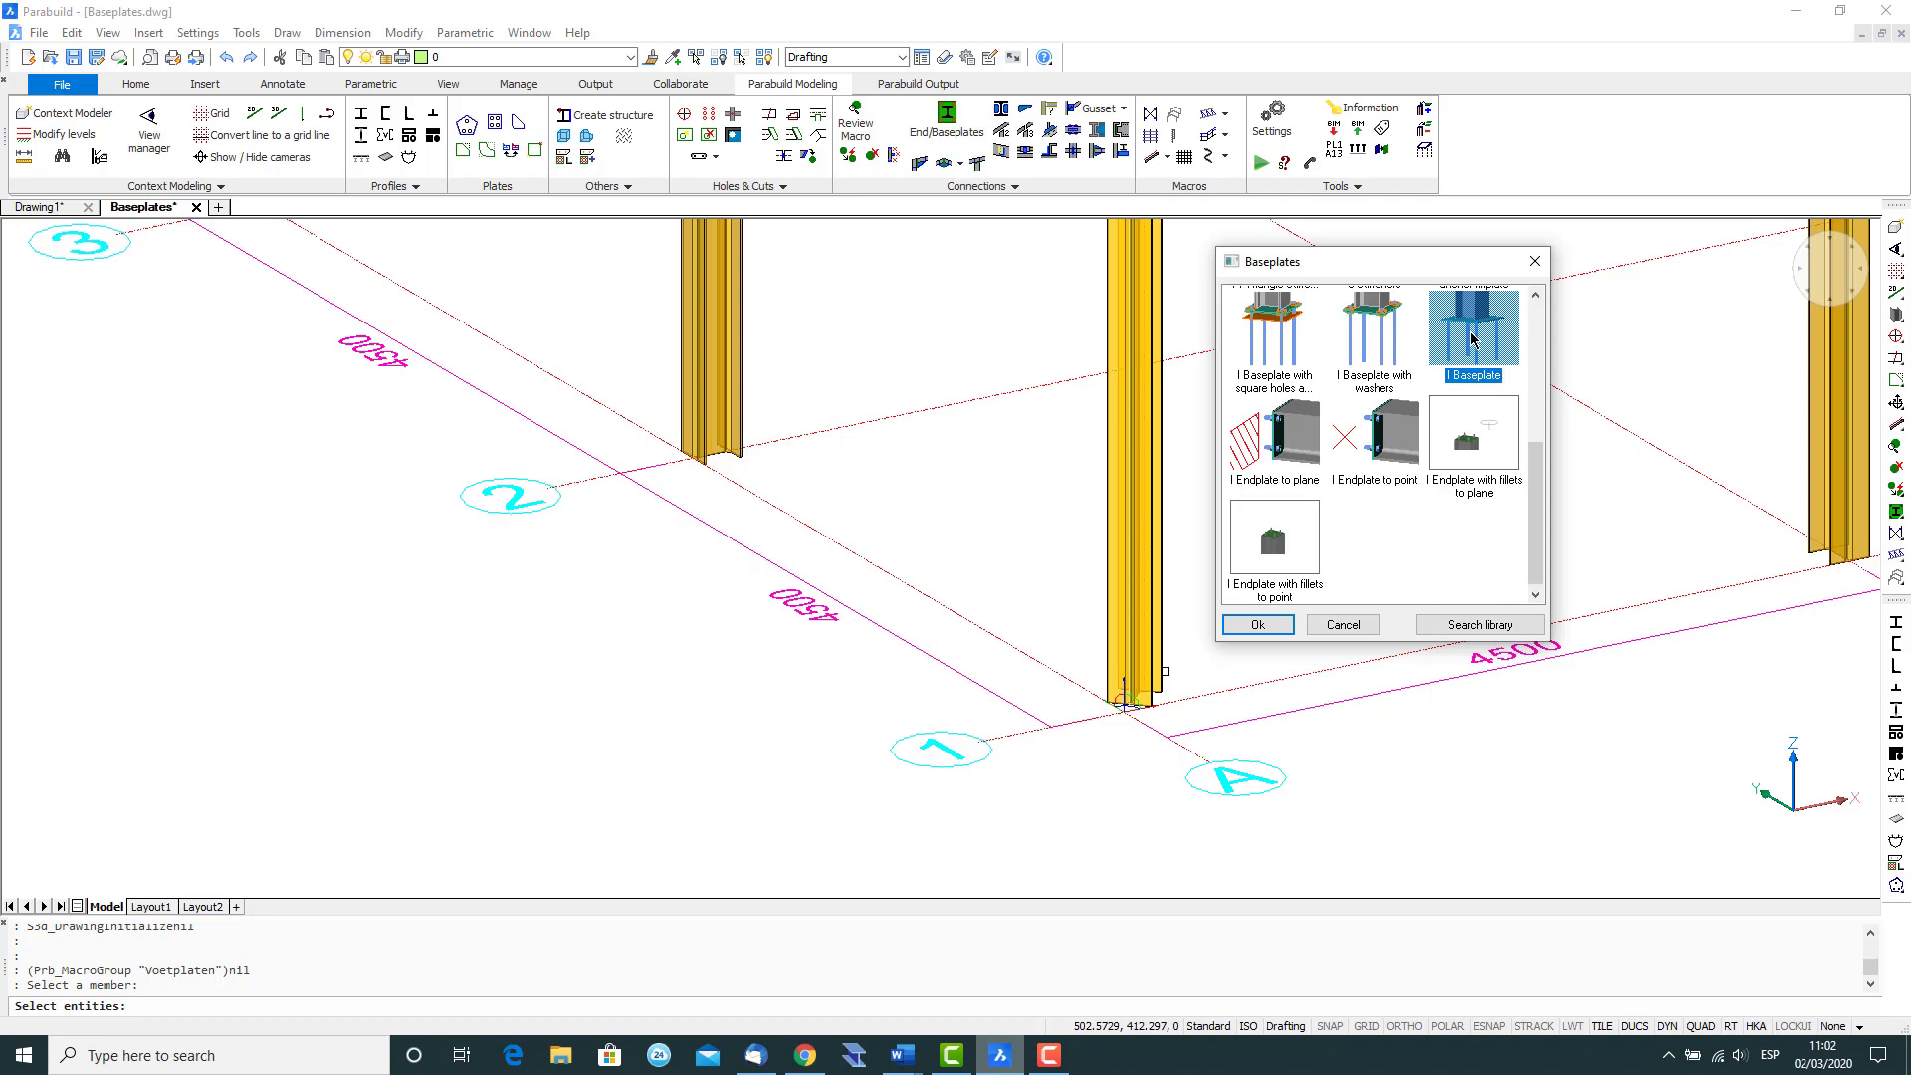
pyautogui.doubleClick(1473, 337)
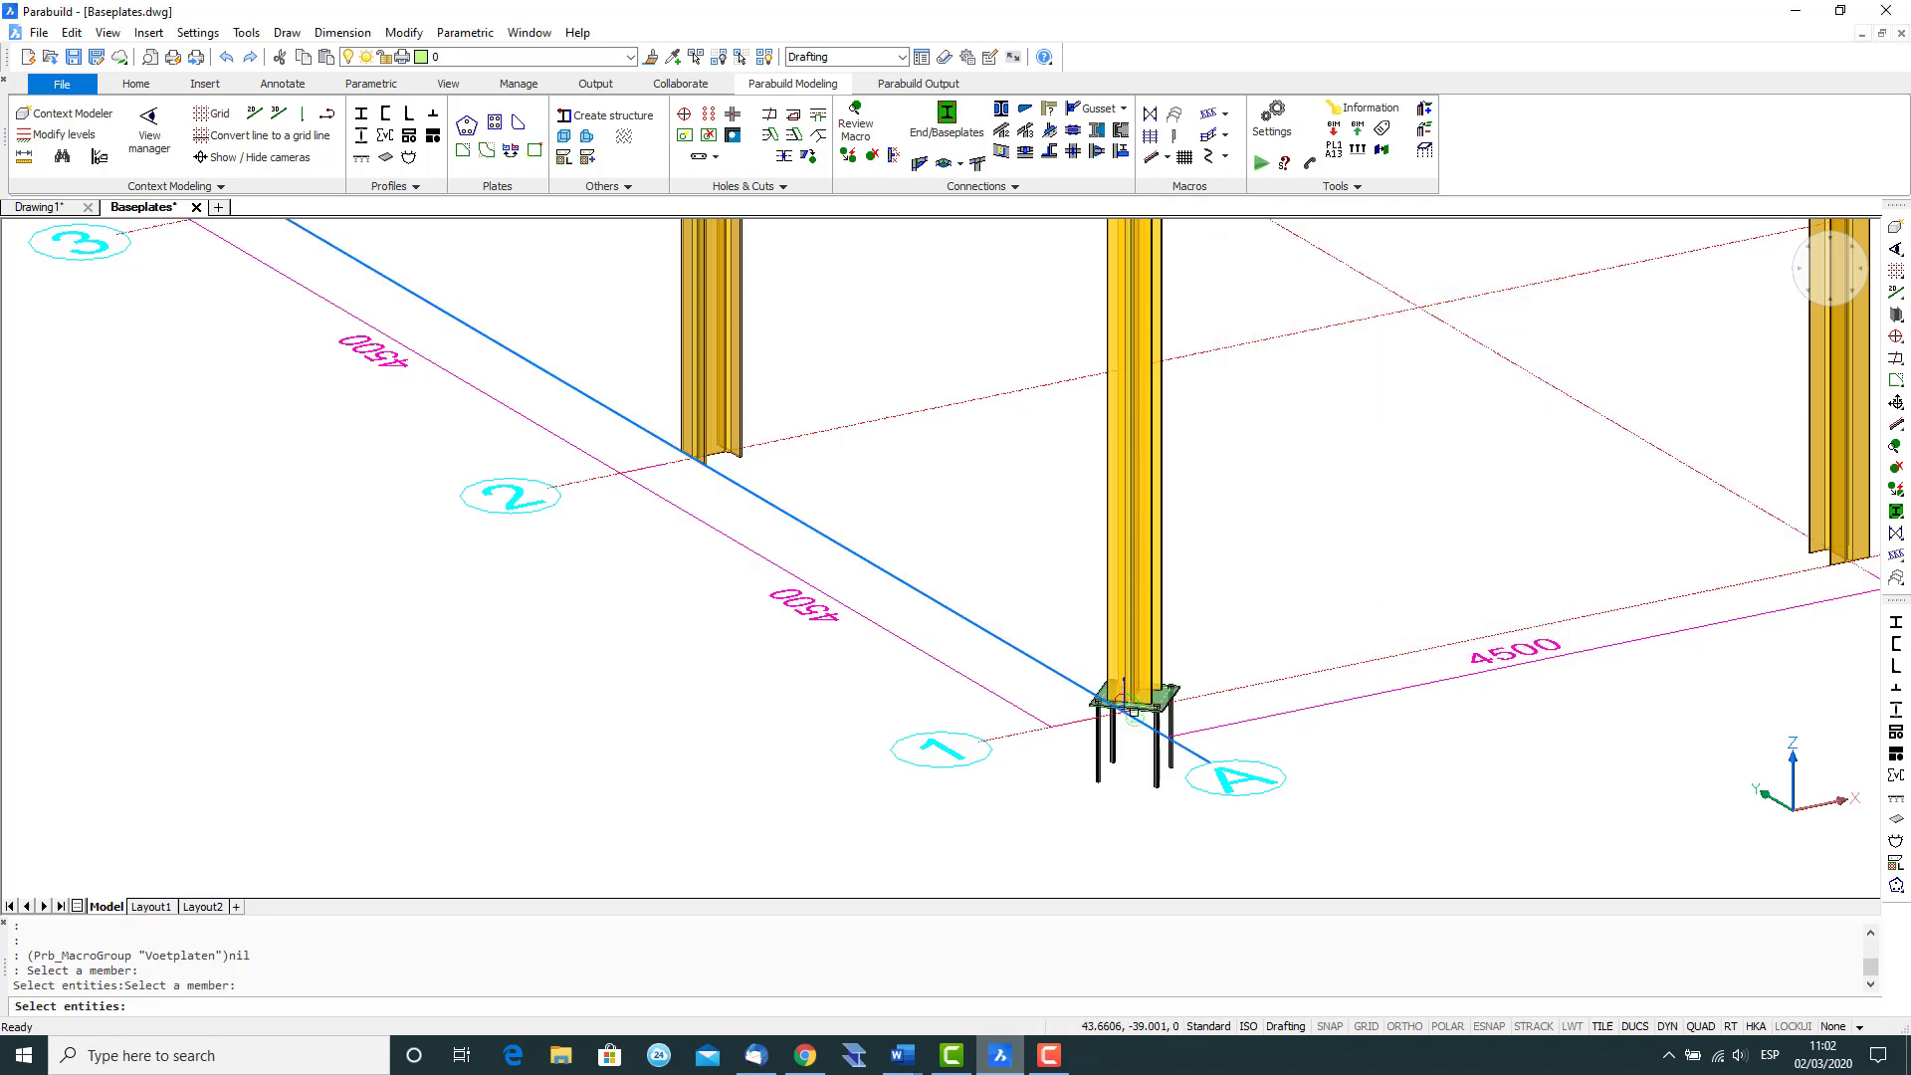
pyautogui.click(742, 412)
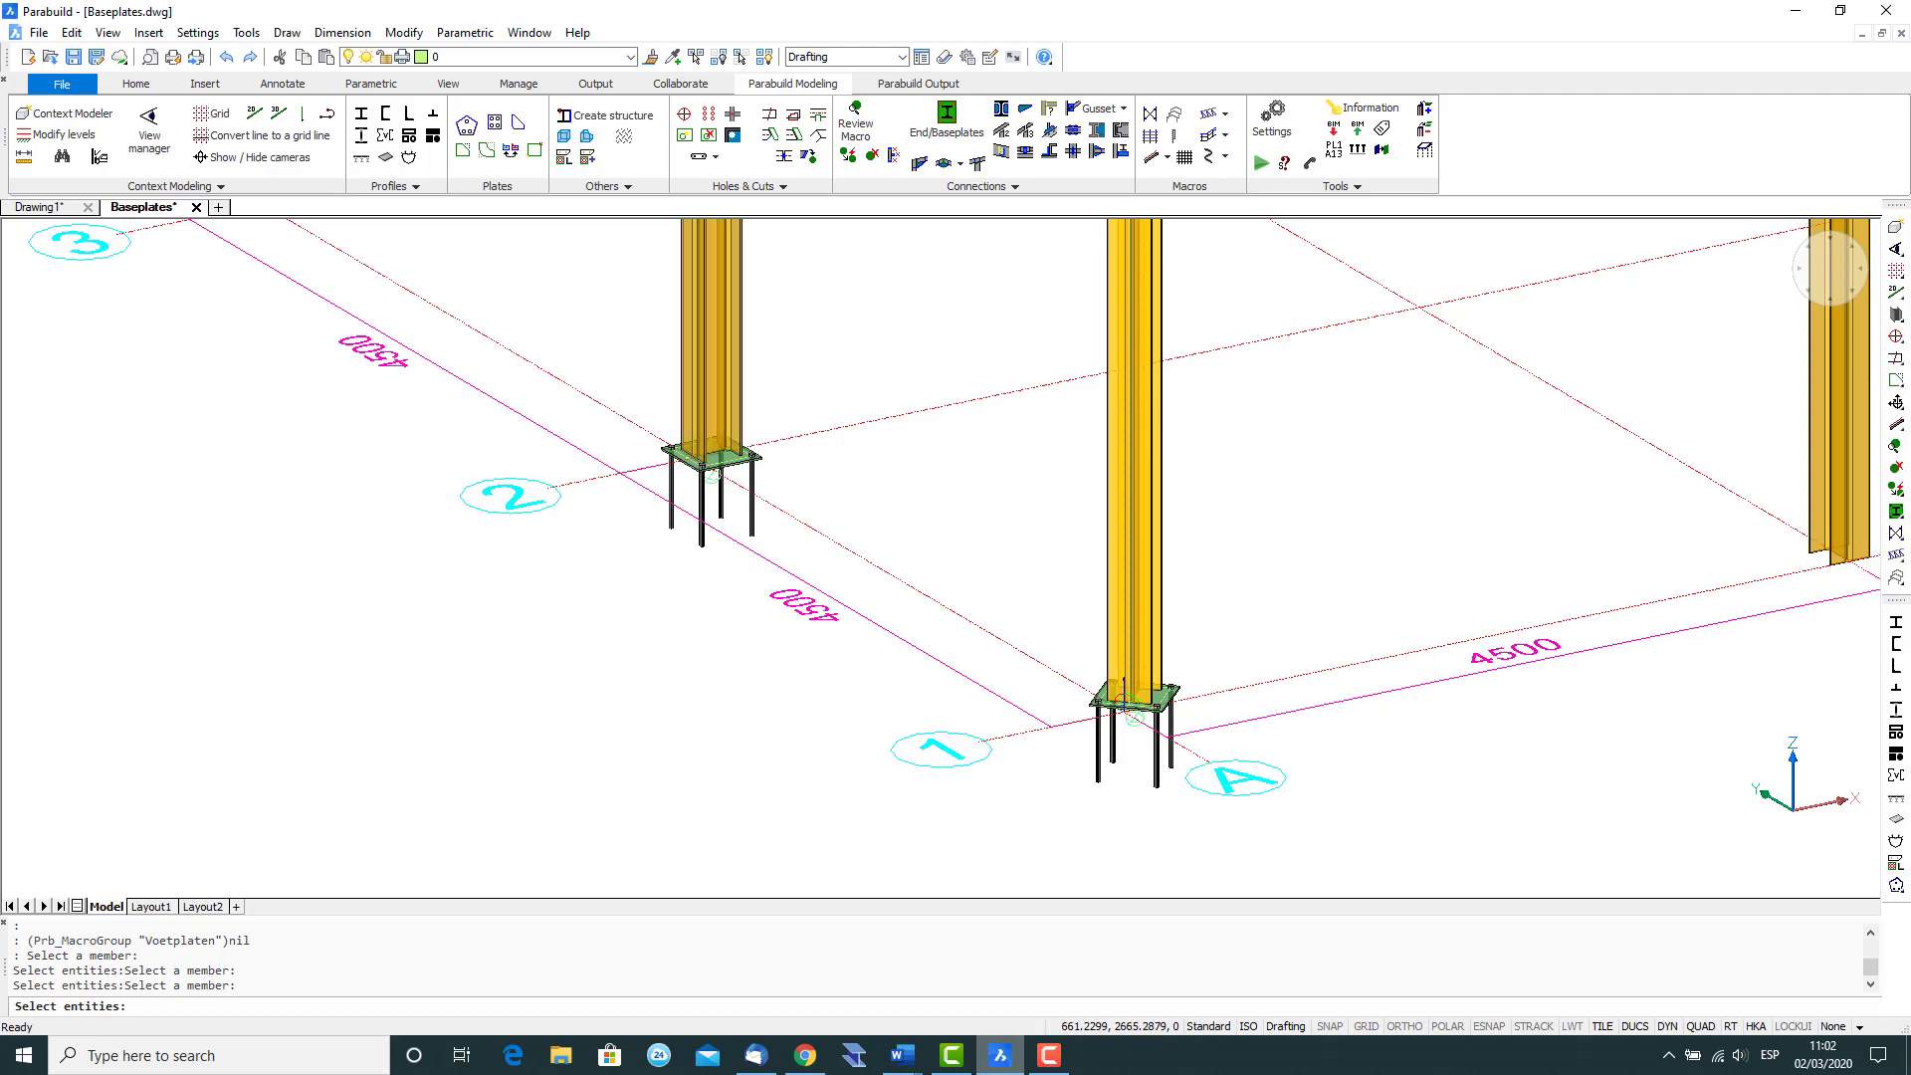
# Open the shared '2 macros' parameters for both new baseplates, showing the 350 × 360 plate, and move the dialog aside.
pyautogui.moveTo(1096, 565); pyautogui.dragTo(1289, 569, button='middle')
pyautogui.press('Return')
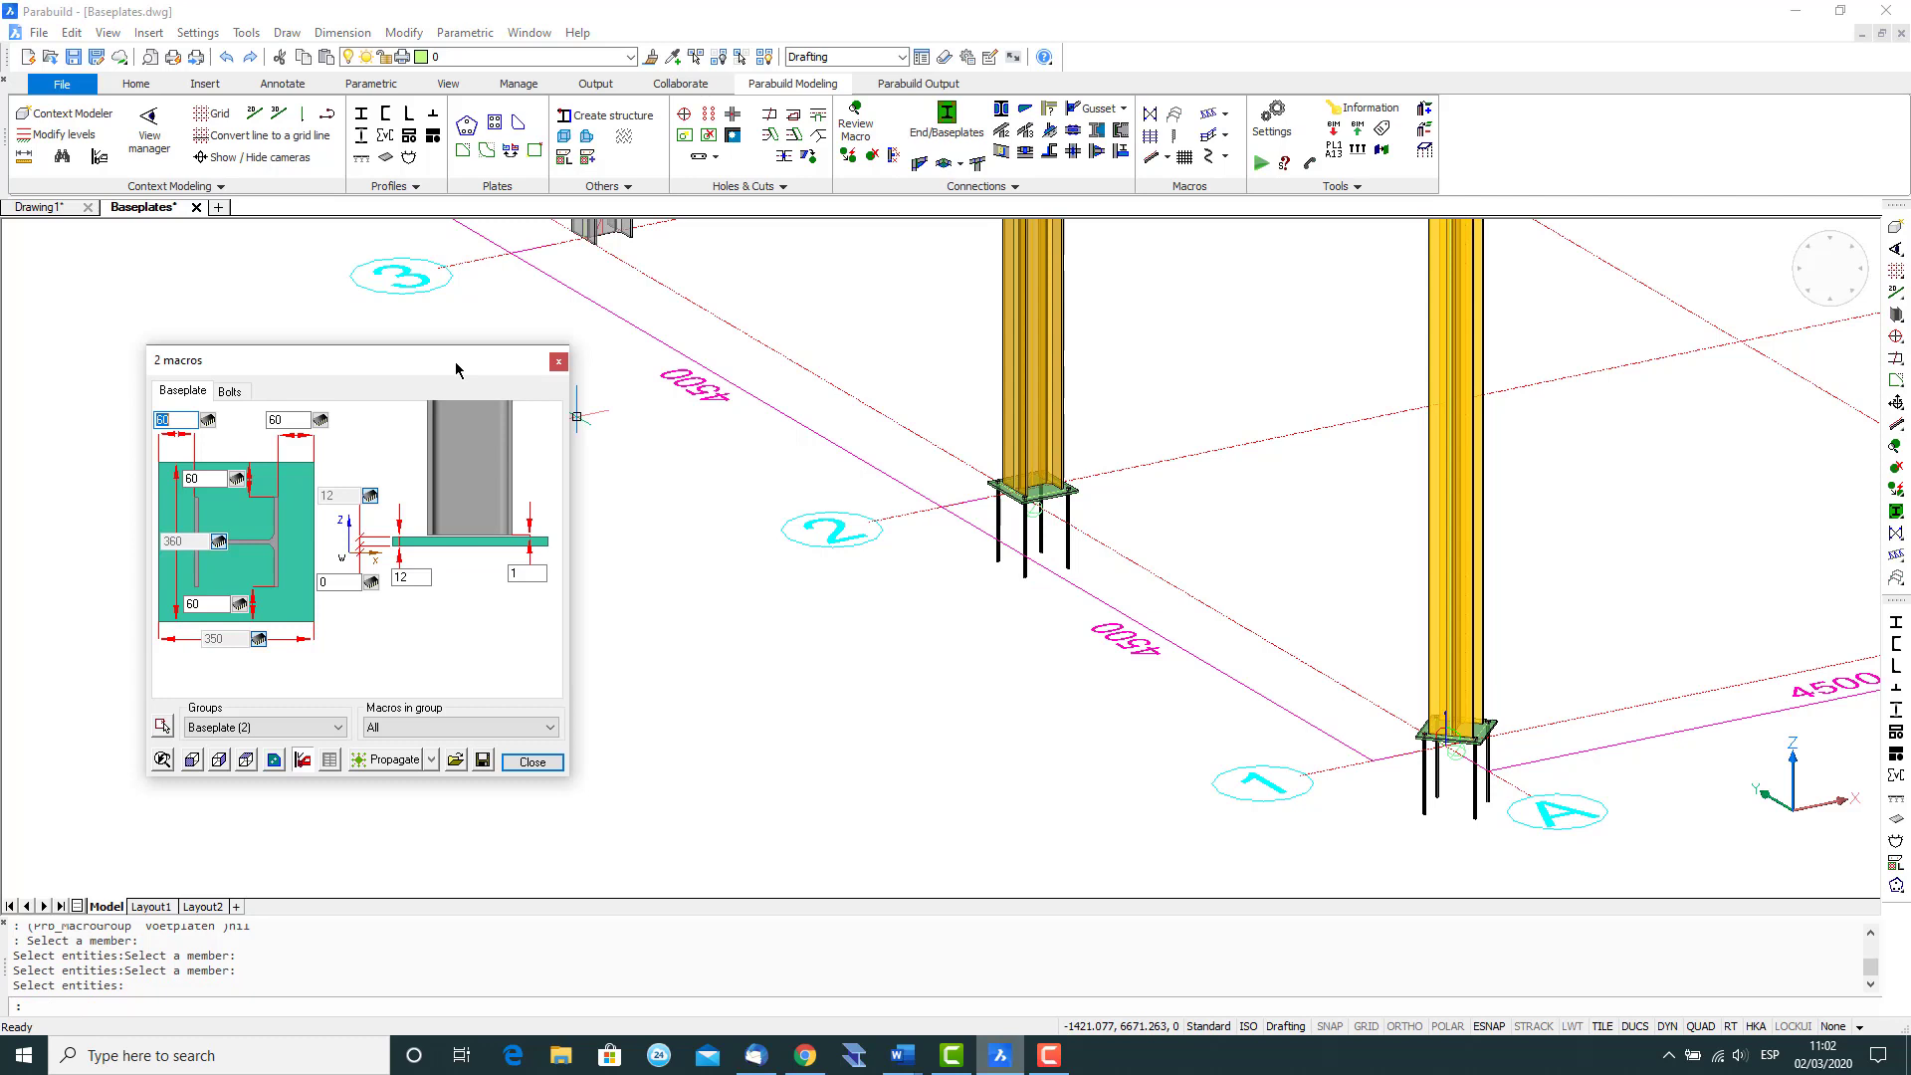
pyautogui.moveTo(457, 360); pyautogui.dragTo(613, 343)
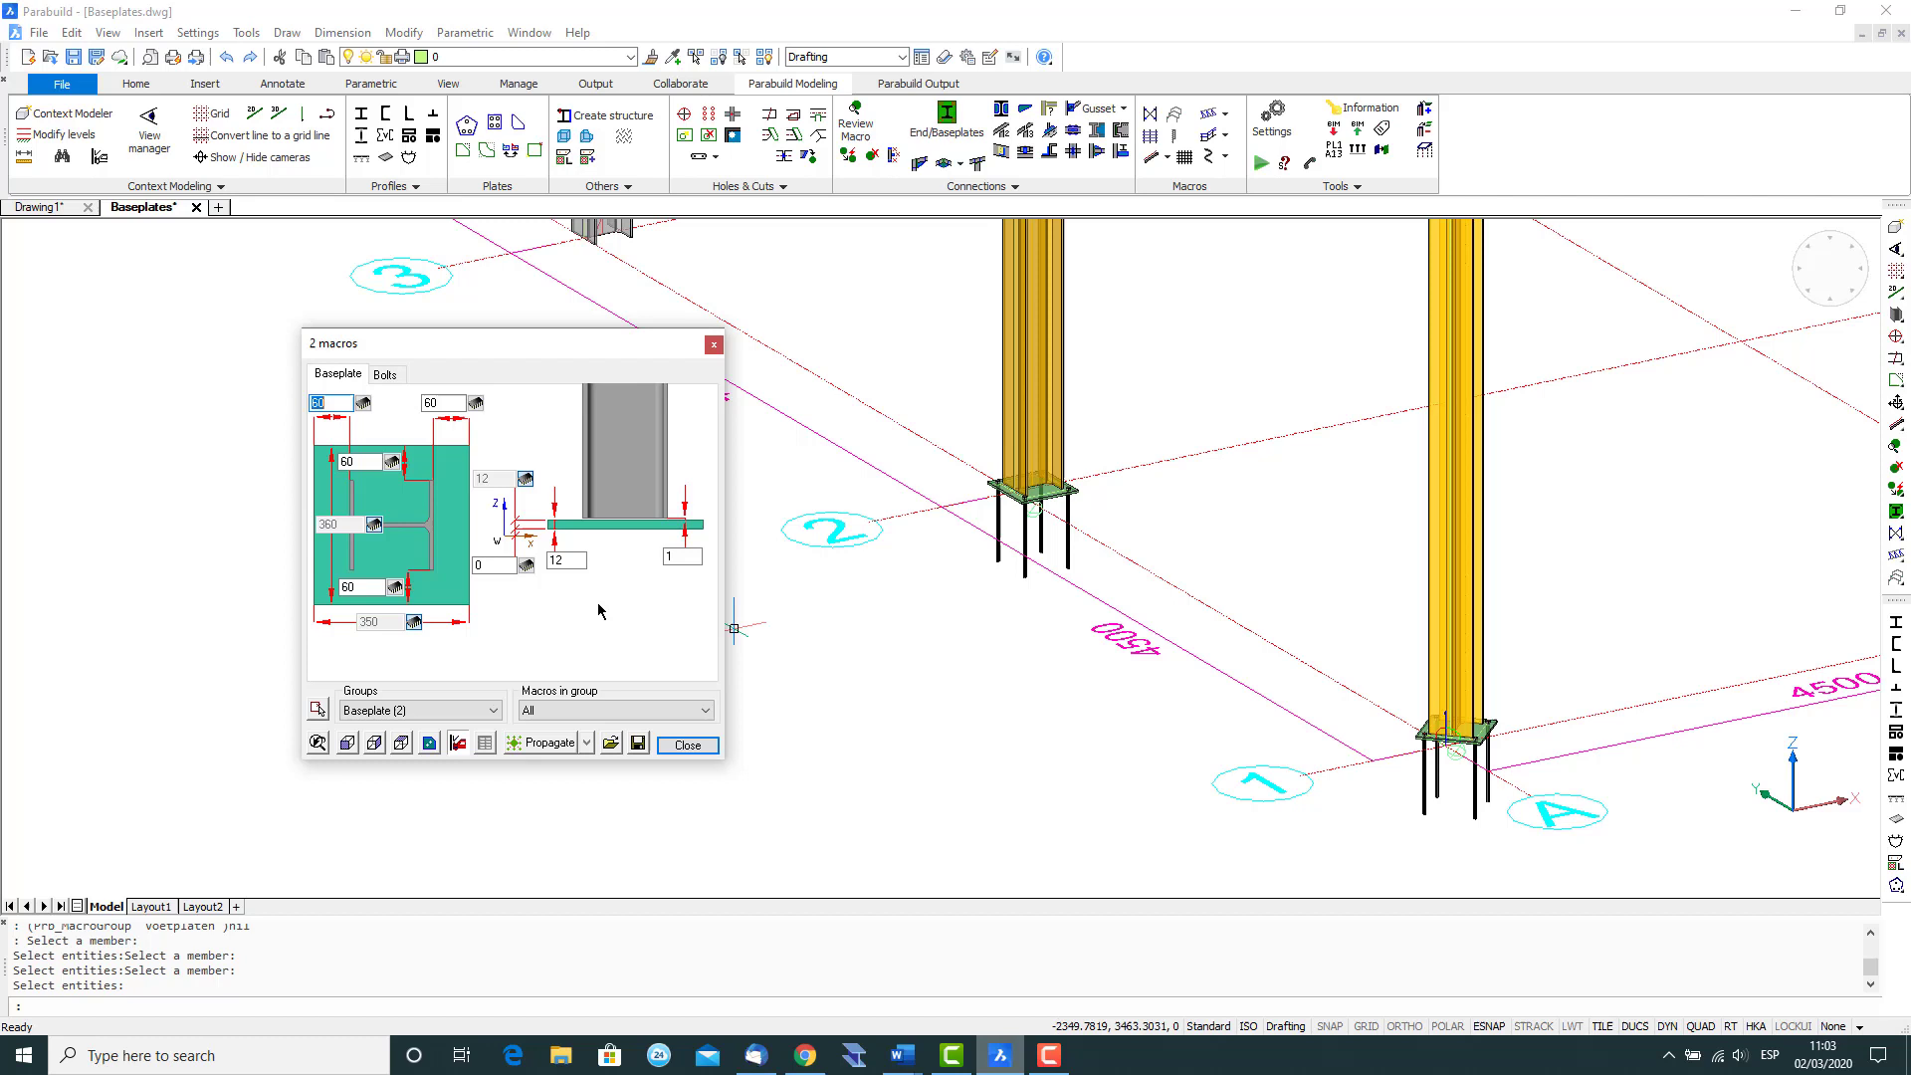
# Change plate thickness from 12 to 15 and both plate dimensions, 360 and 350, to 280.
pyautogui.click(555, 561)
pyautogui.write('15')
pyautogui.press('Return')
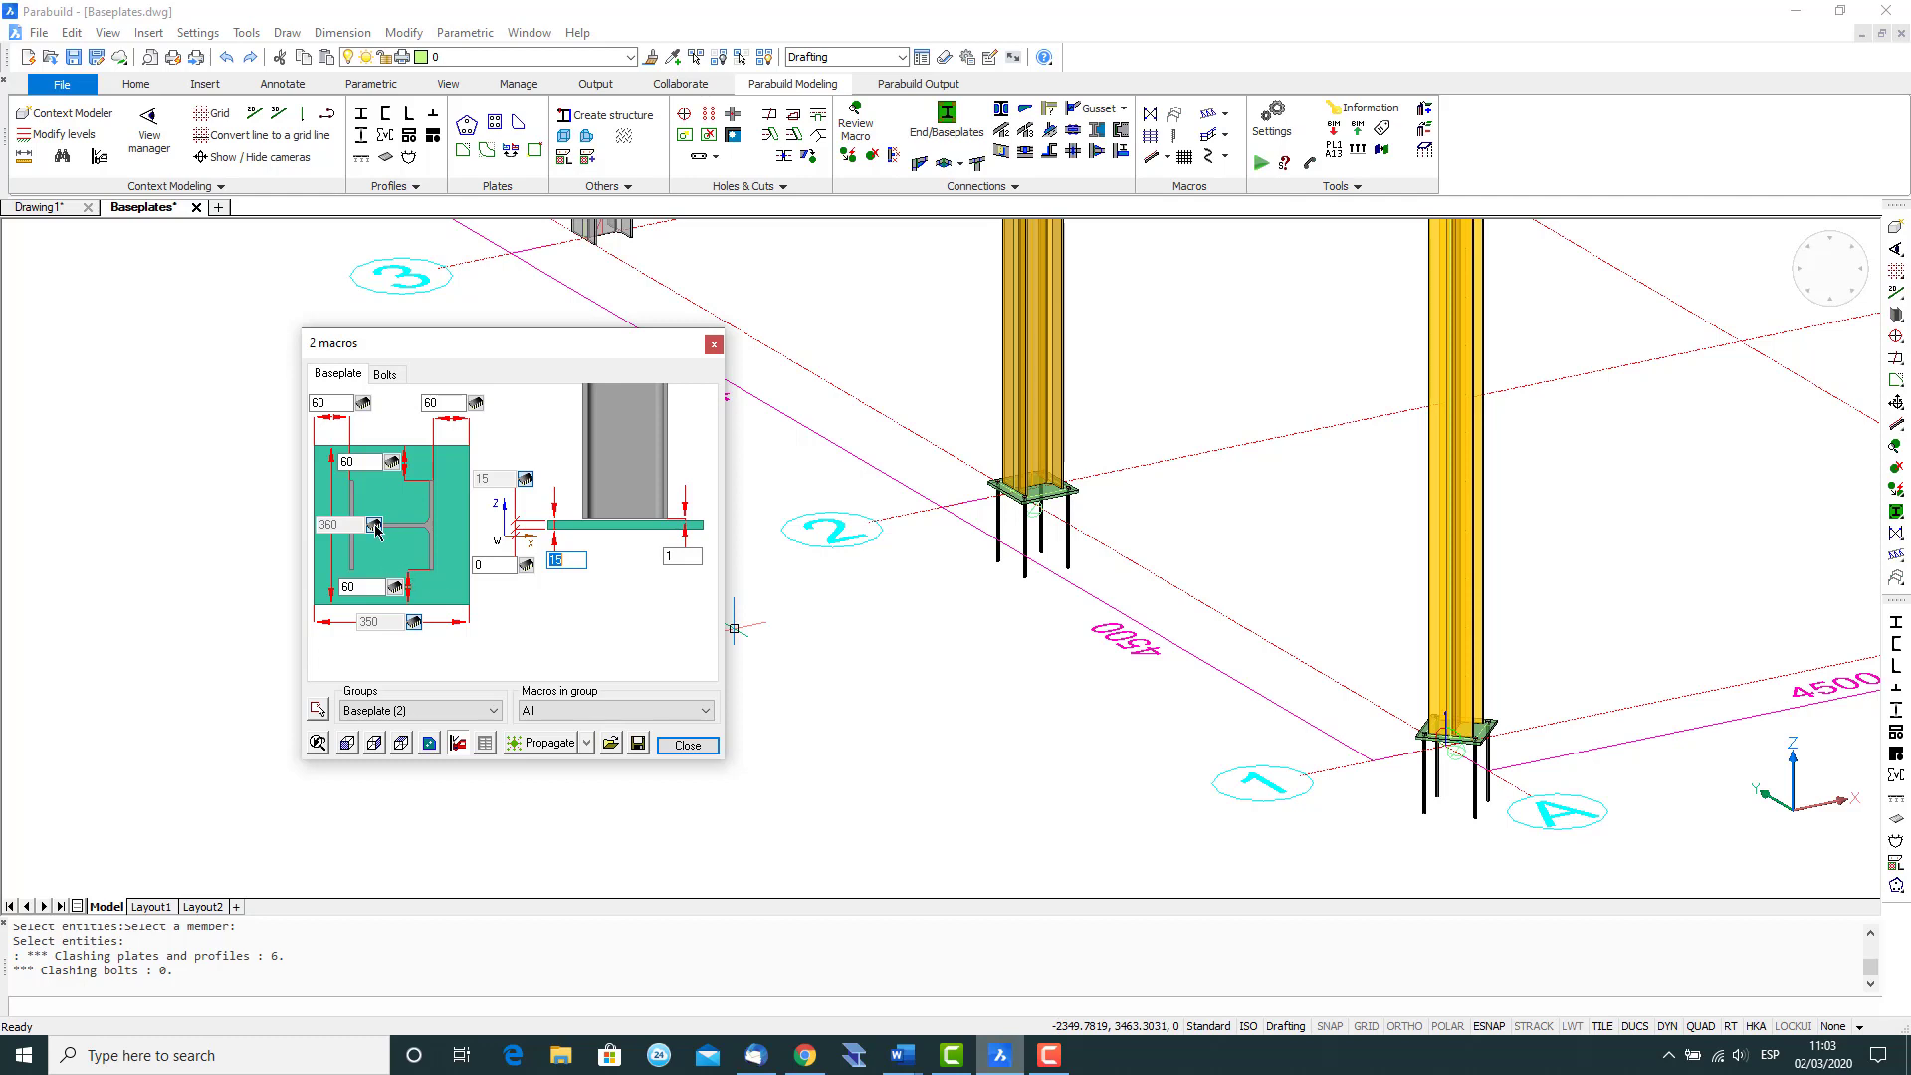
pyautogui.click(374, 525)
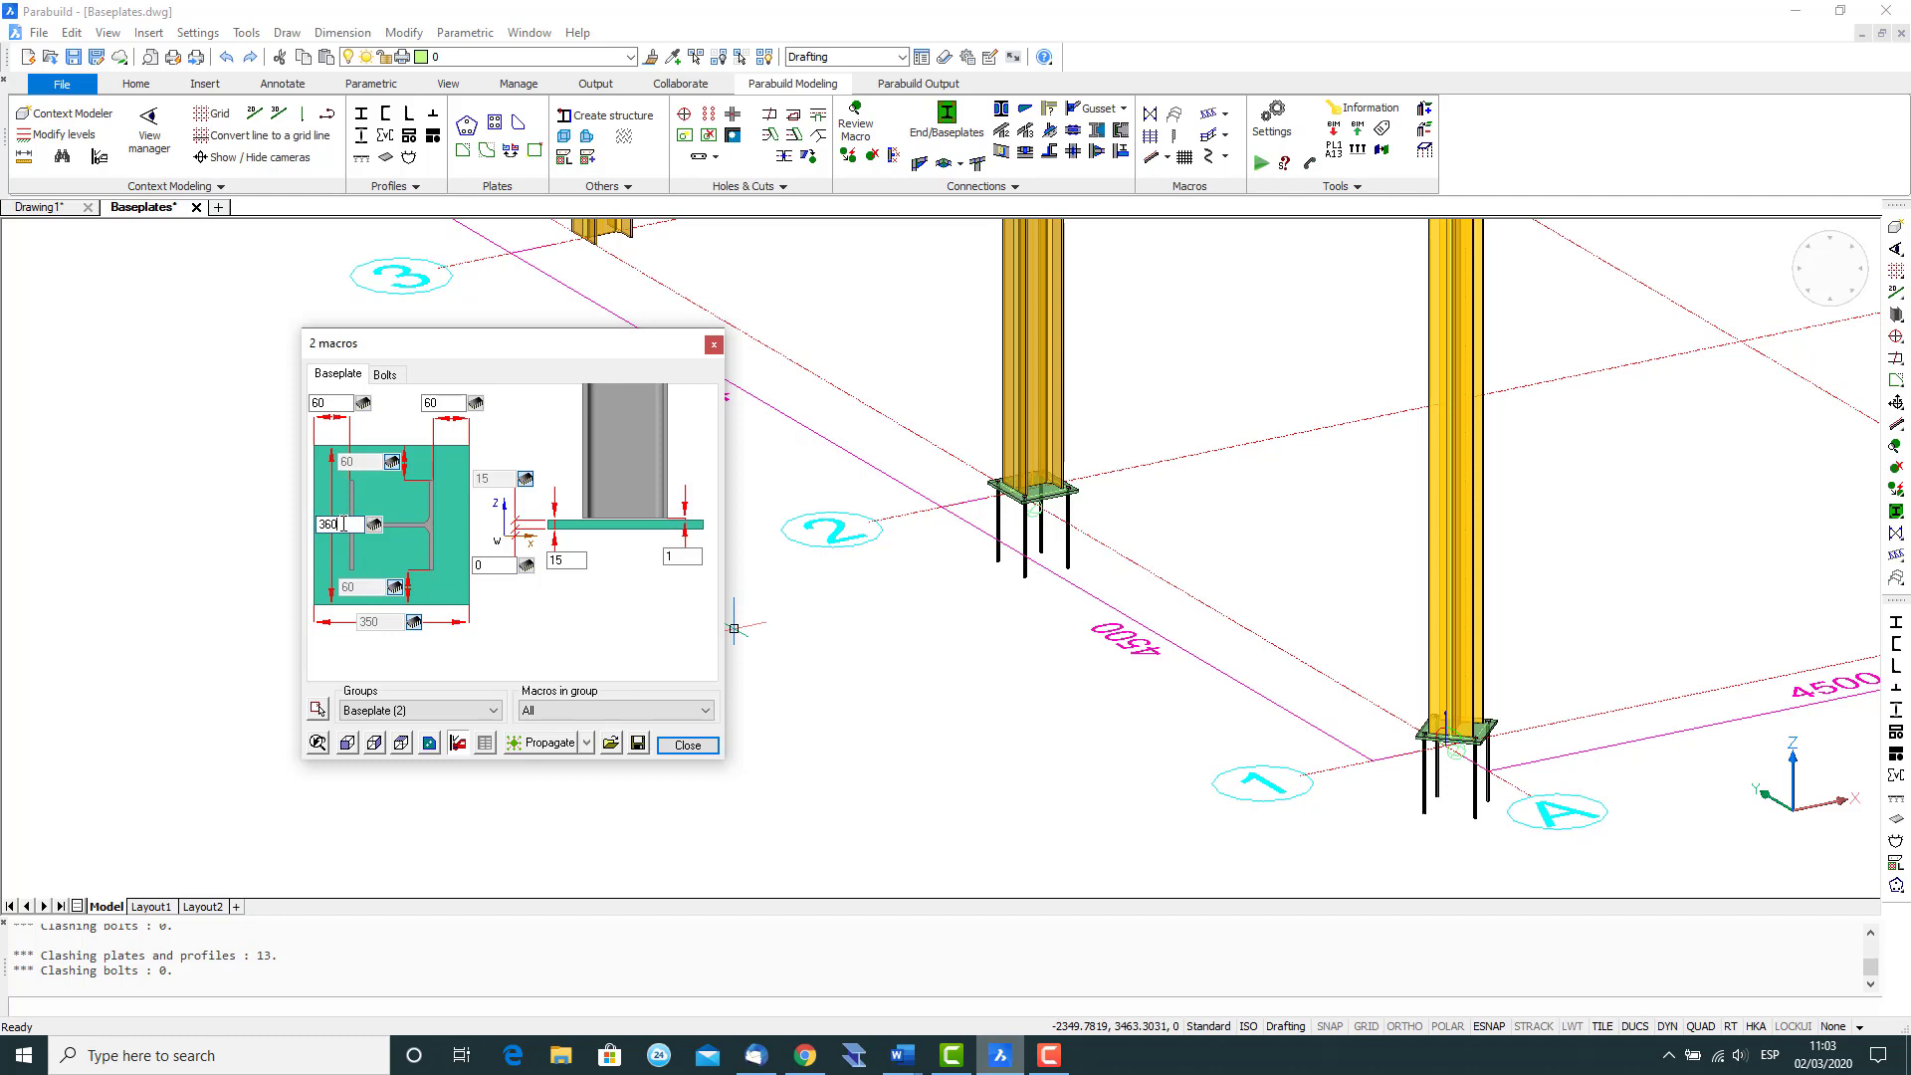
pyautogui.moveTo(343, 524); pyautogui.dragTo(303, 526)
pyautogui.write('280')
pyautogui.press('Return')
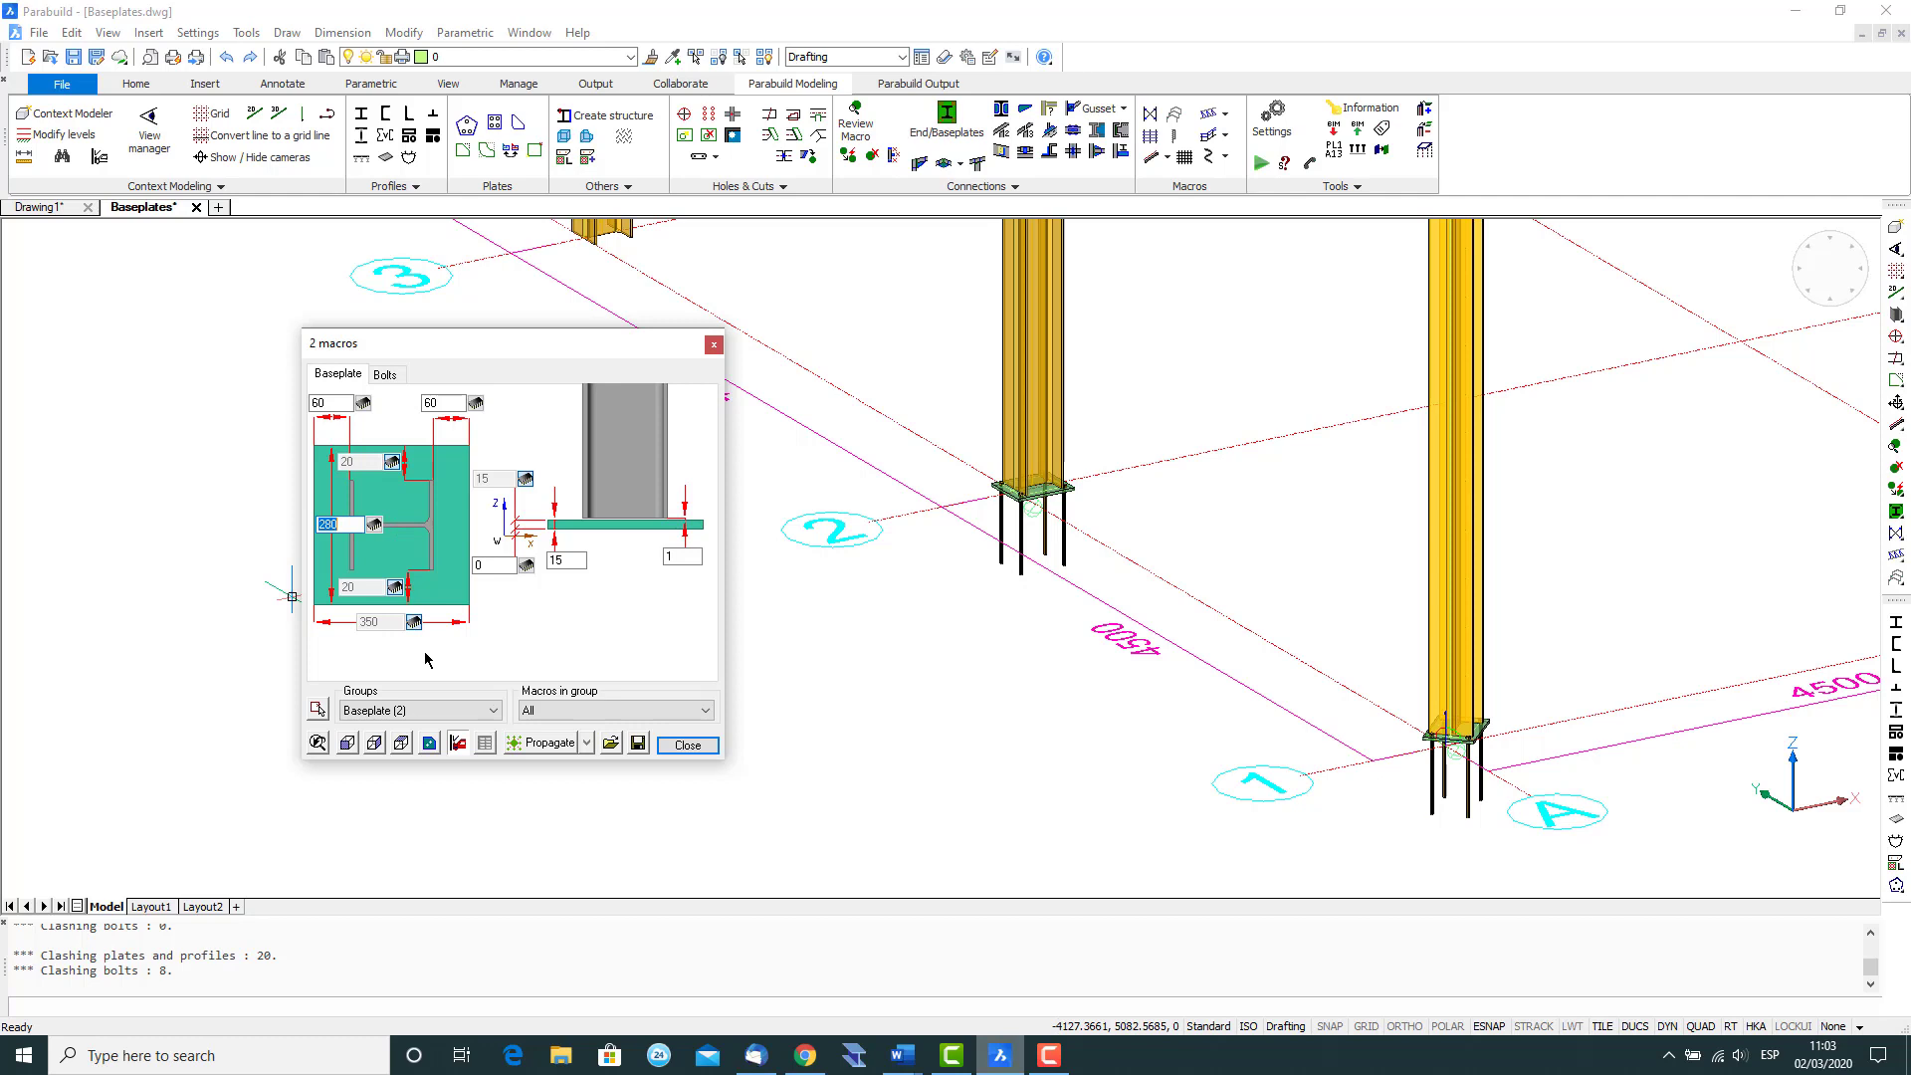
pyautogui.click(370, 622)
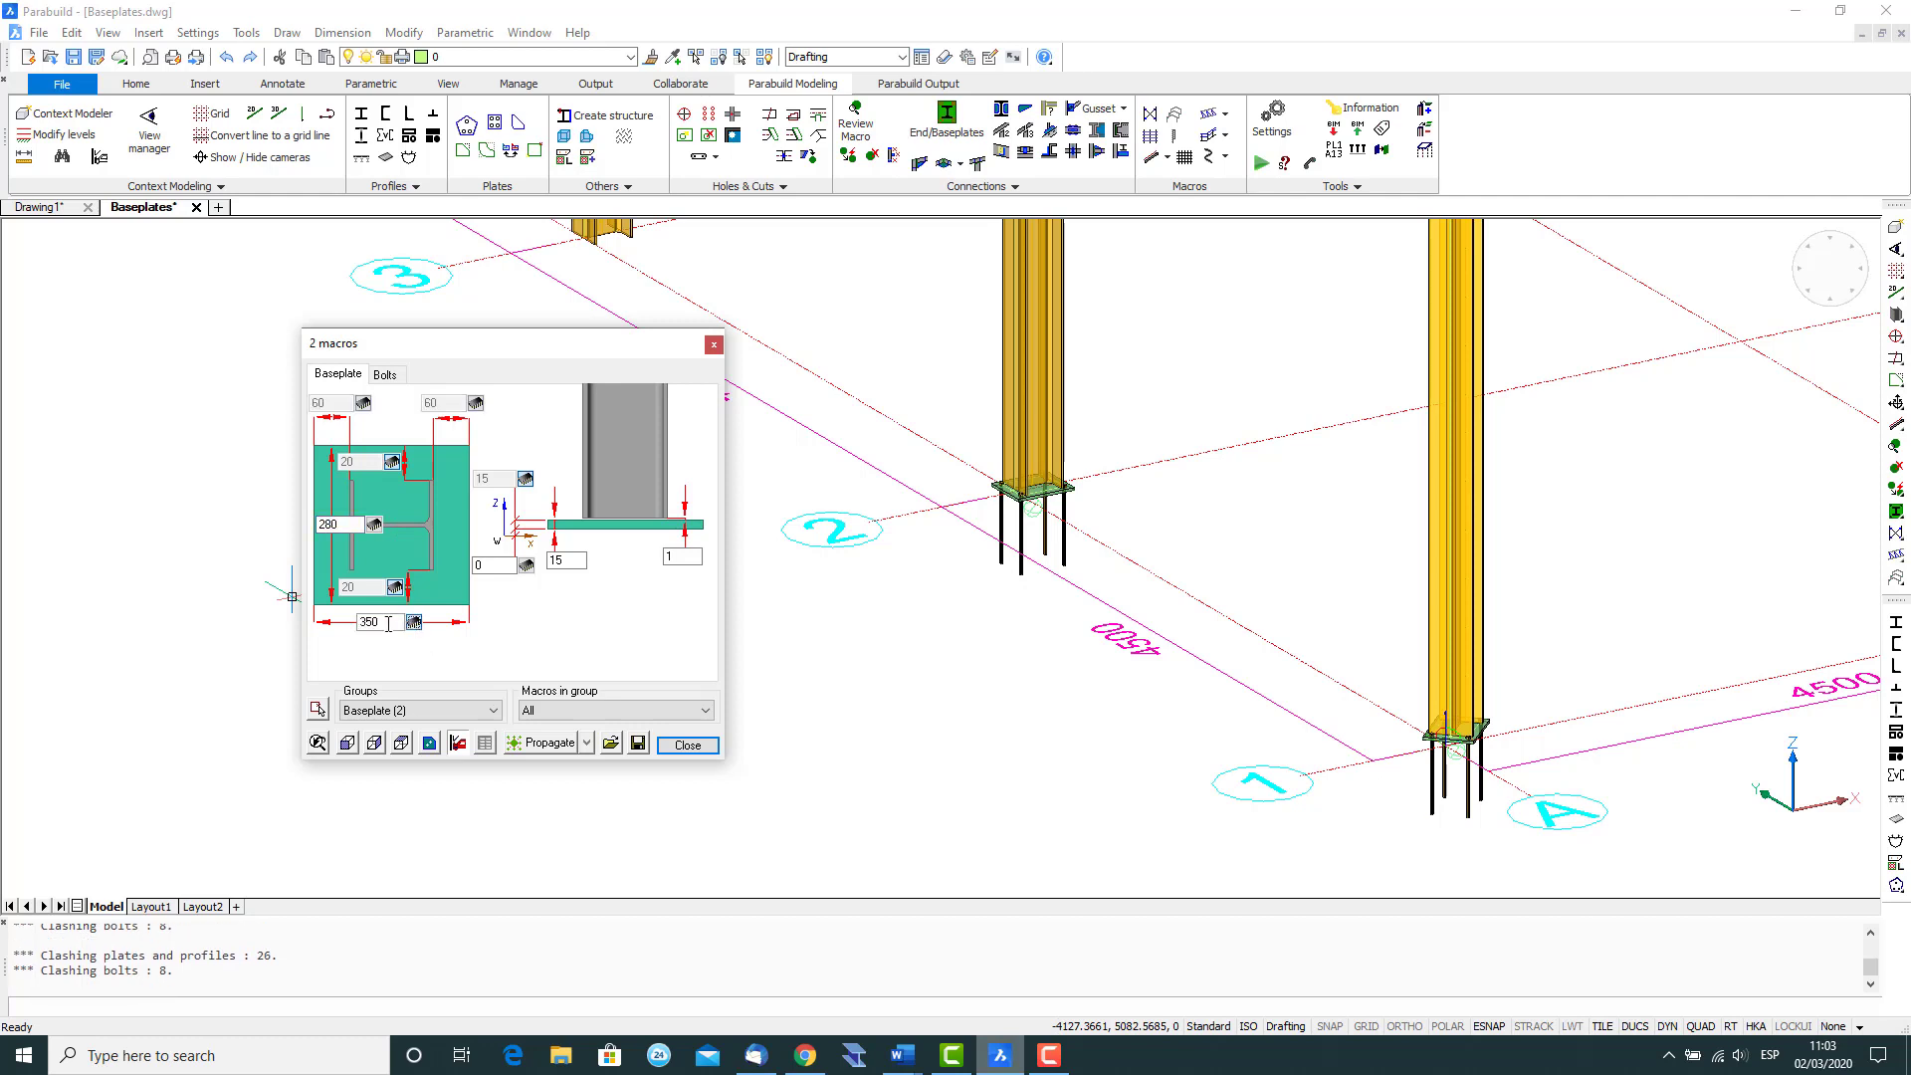
pyautogui.write('280')
pyautogui.press('Return')
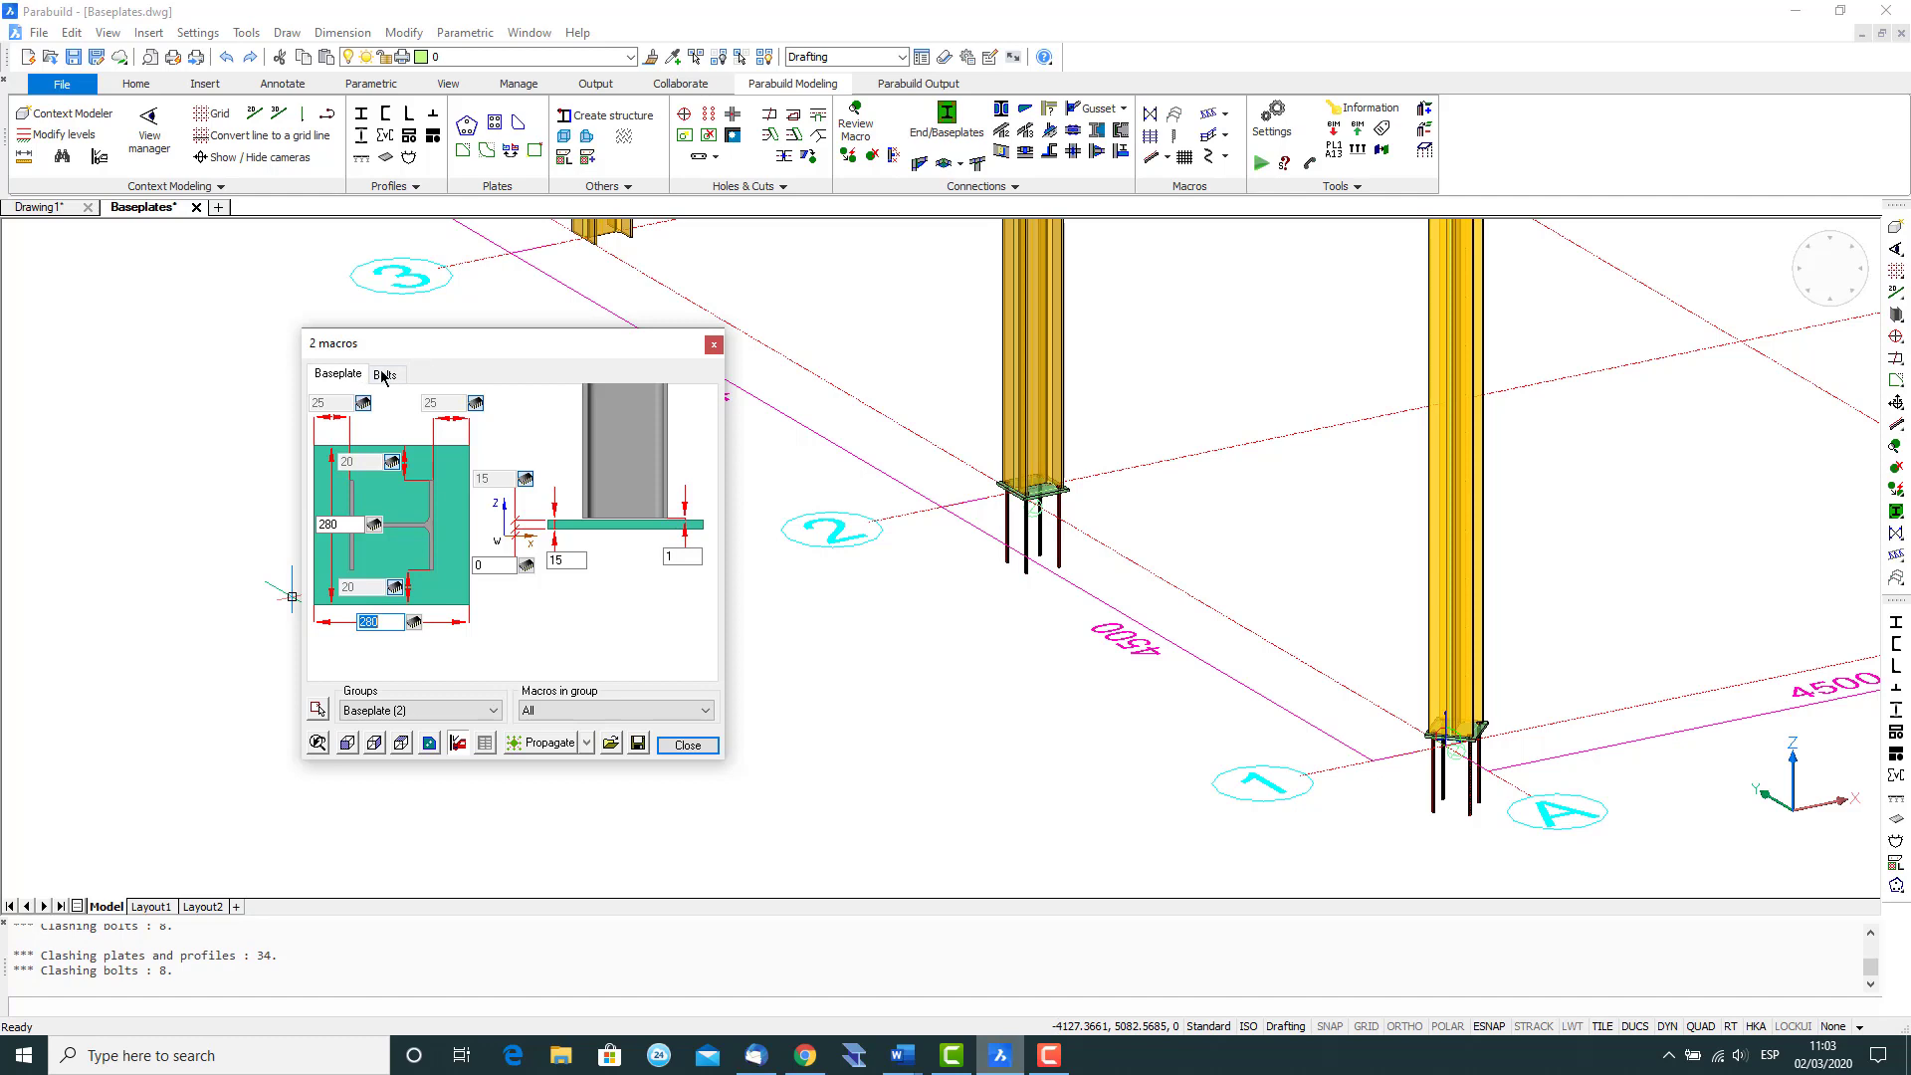
# Set all four anchor bolt edge distances to 70 on the Bolts tab.
pyautogui.click(387, 376)
pyautogui.doubleClick(324, 400)
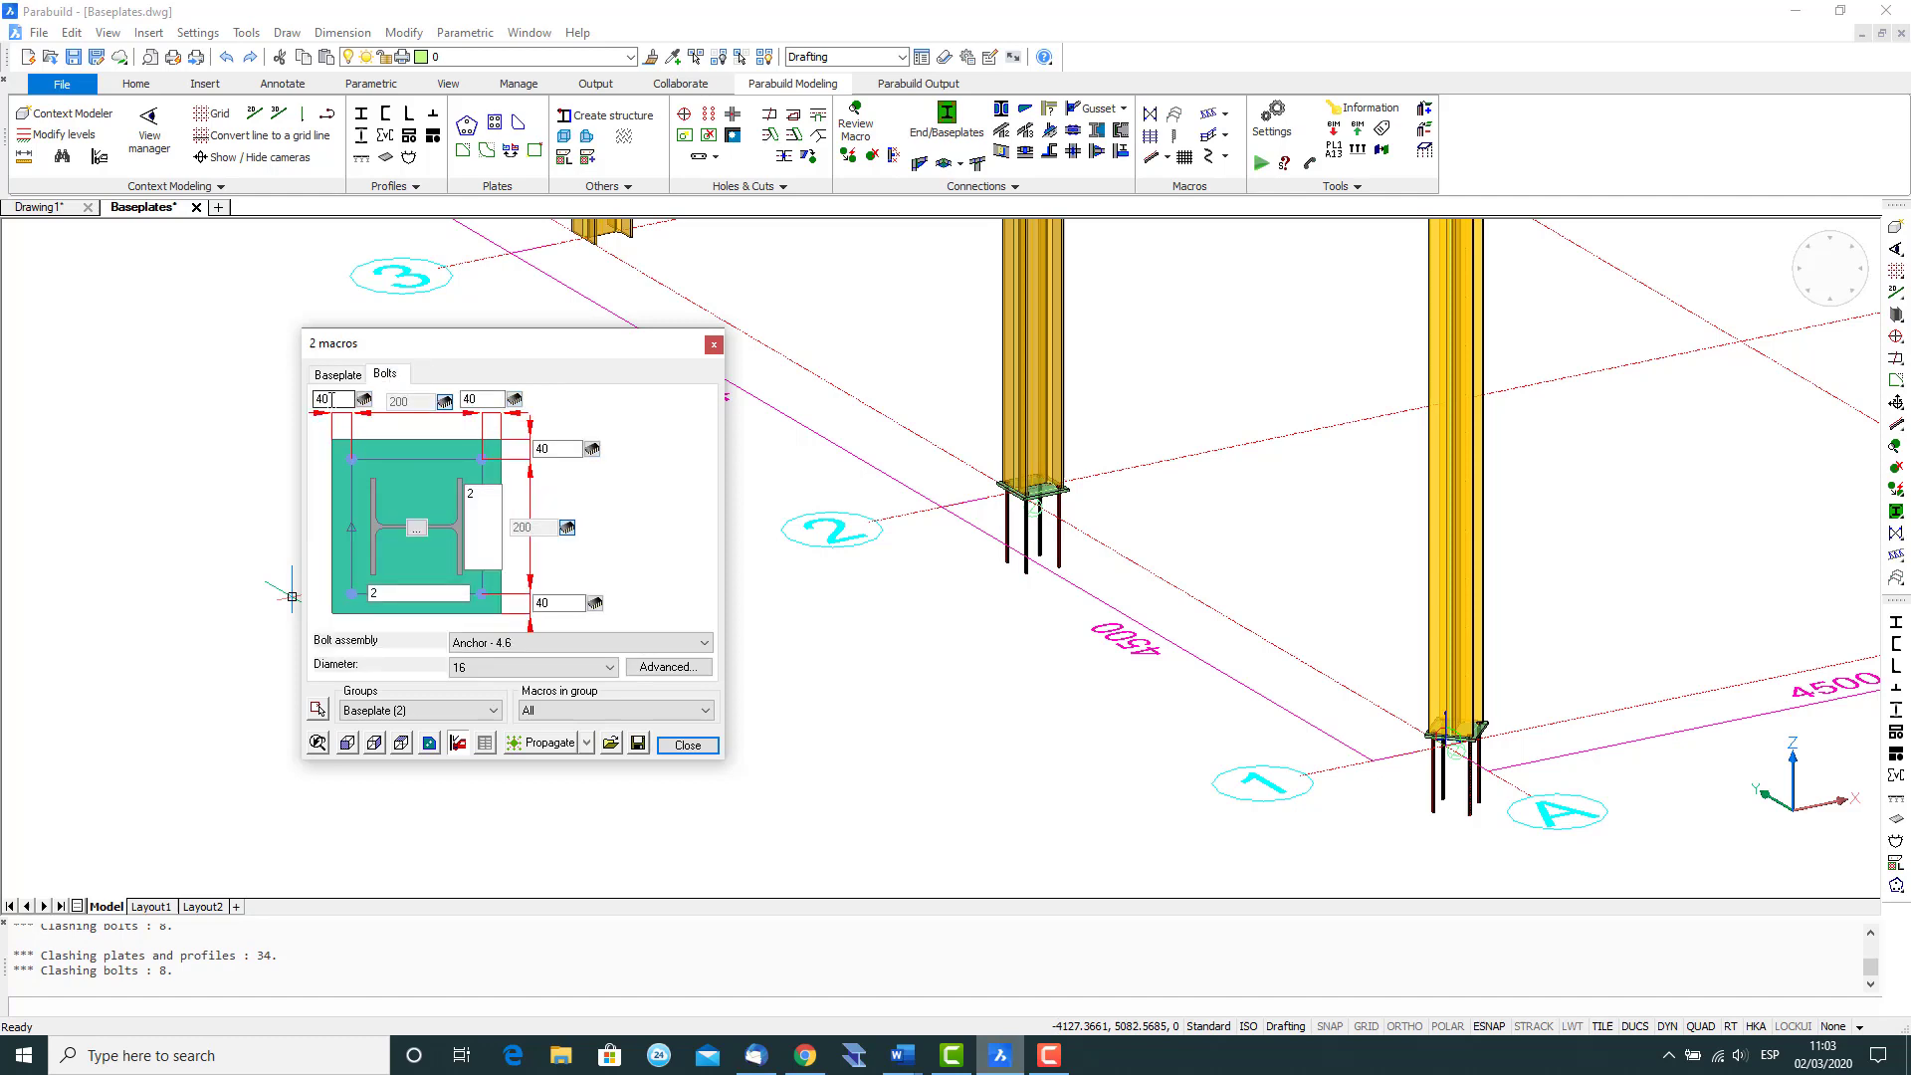
pyautogui.write('70')
pyautogui.click(460, 400)
pyautogui.doubleClick(459, 400)
pyautogui.write('7')
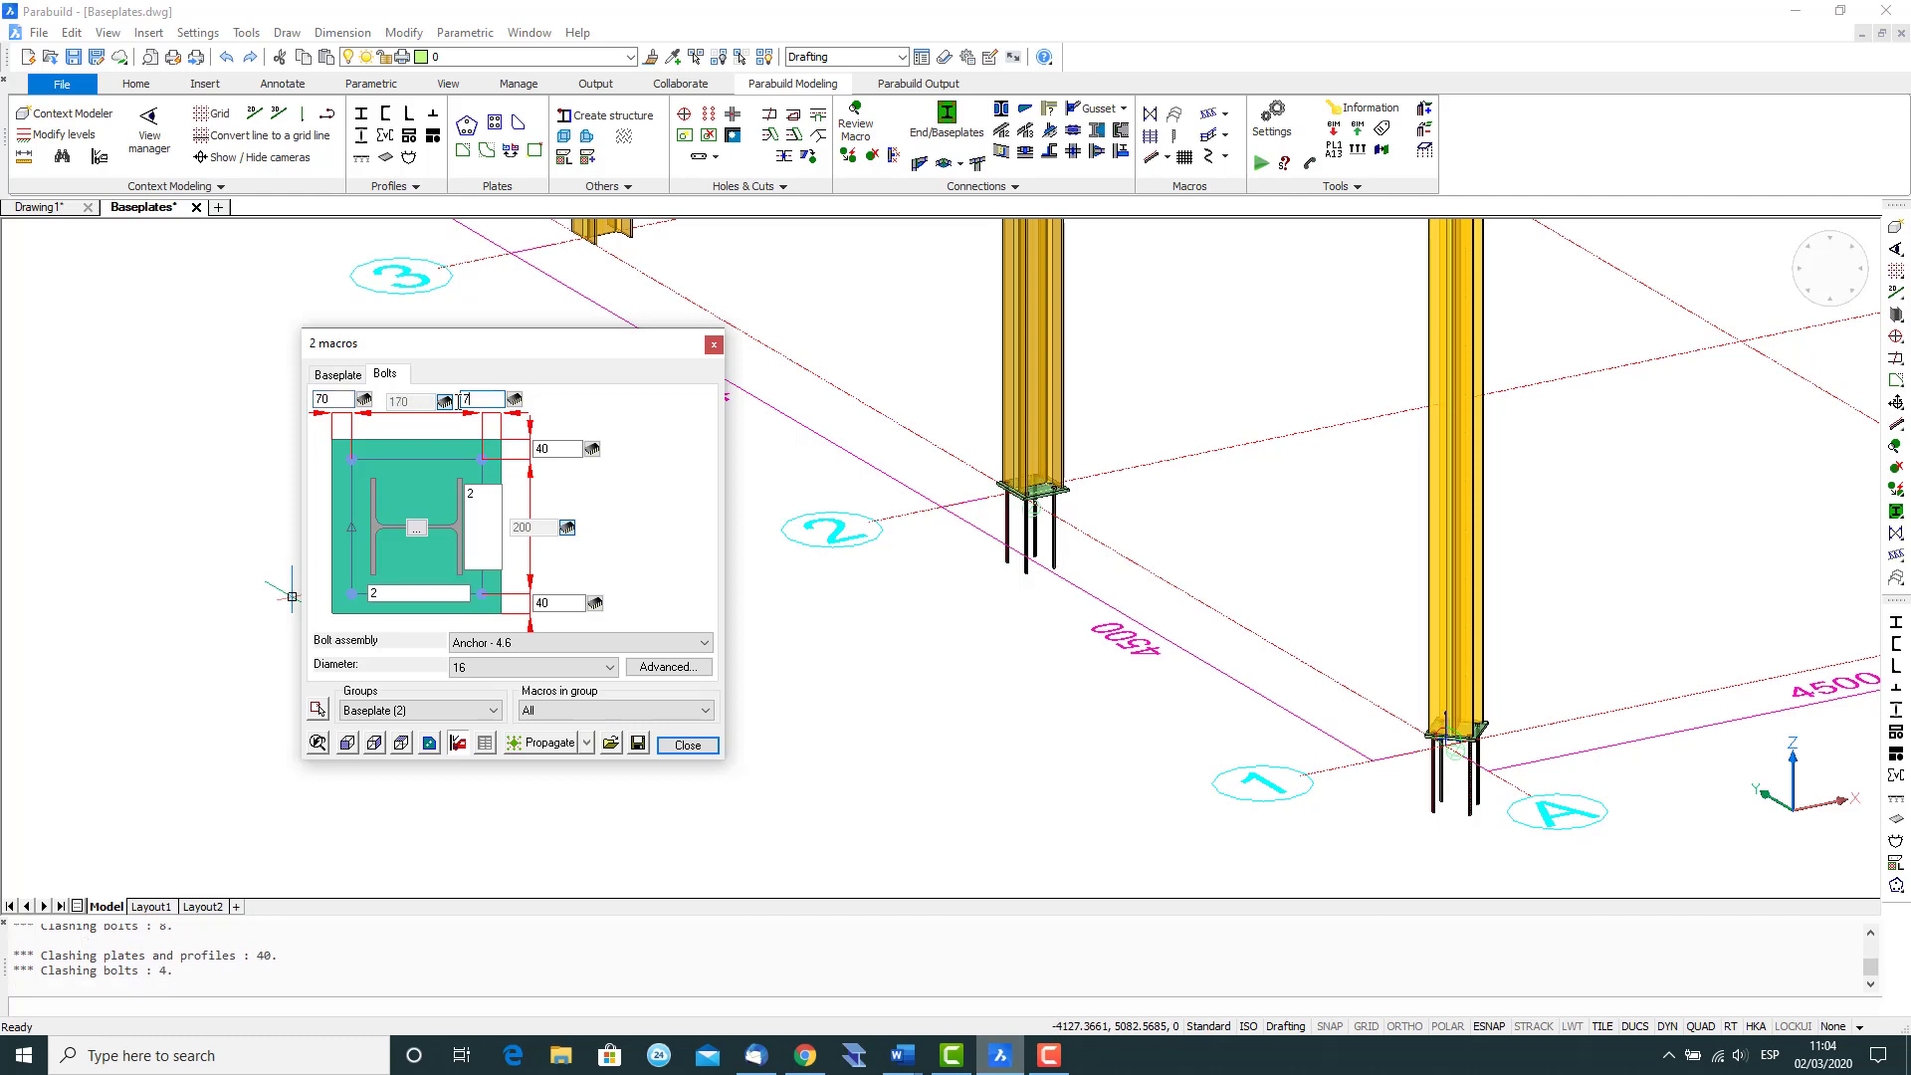
pyautogui.write('0')
pyautogui.doubleClick(538, 448)
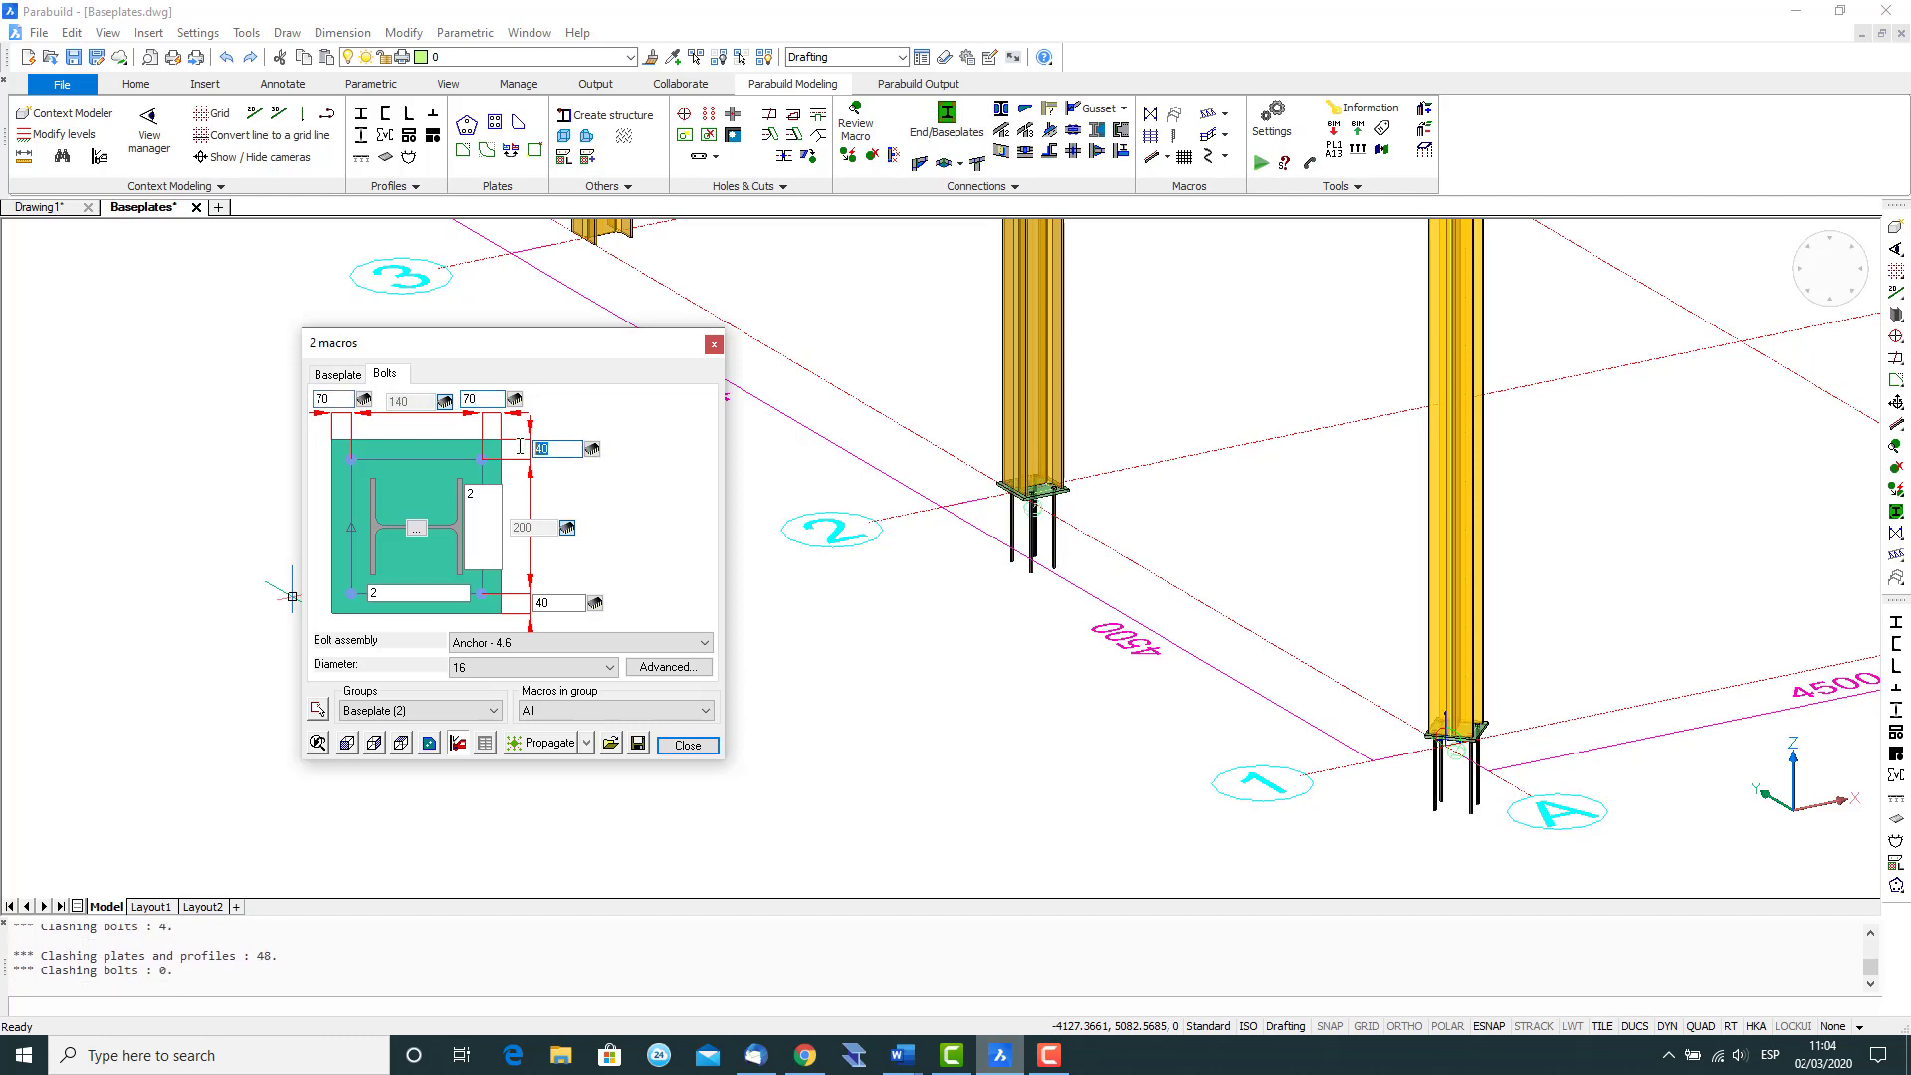
pyautogui.write('70')
pyautogui.click(527, 604)
pyautogui.doubleClick(527, 604)
pyautogui.write('70')
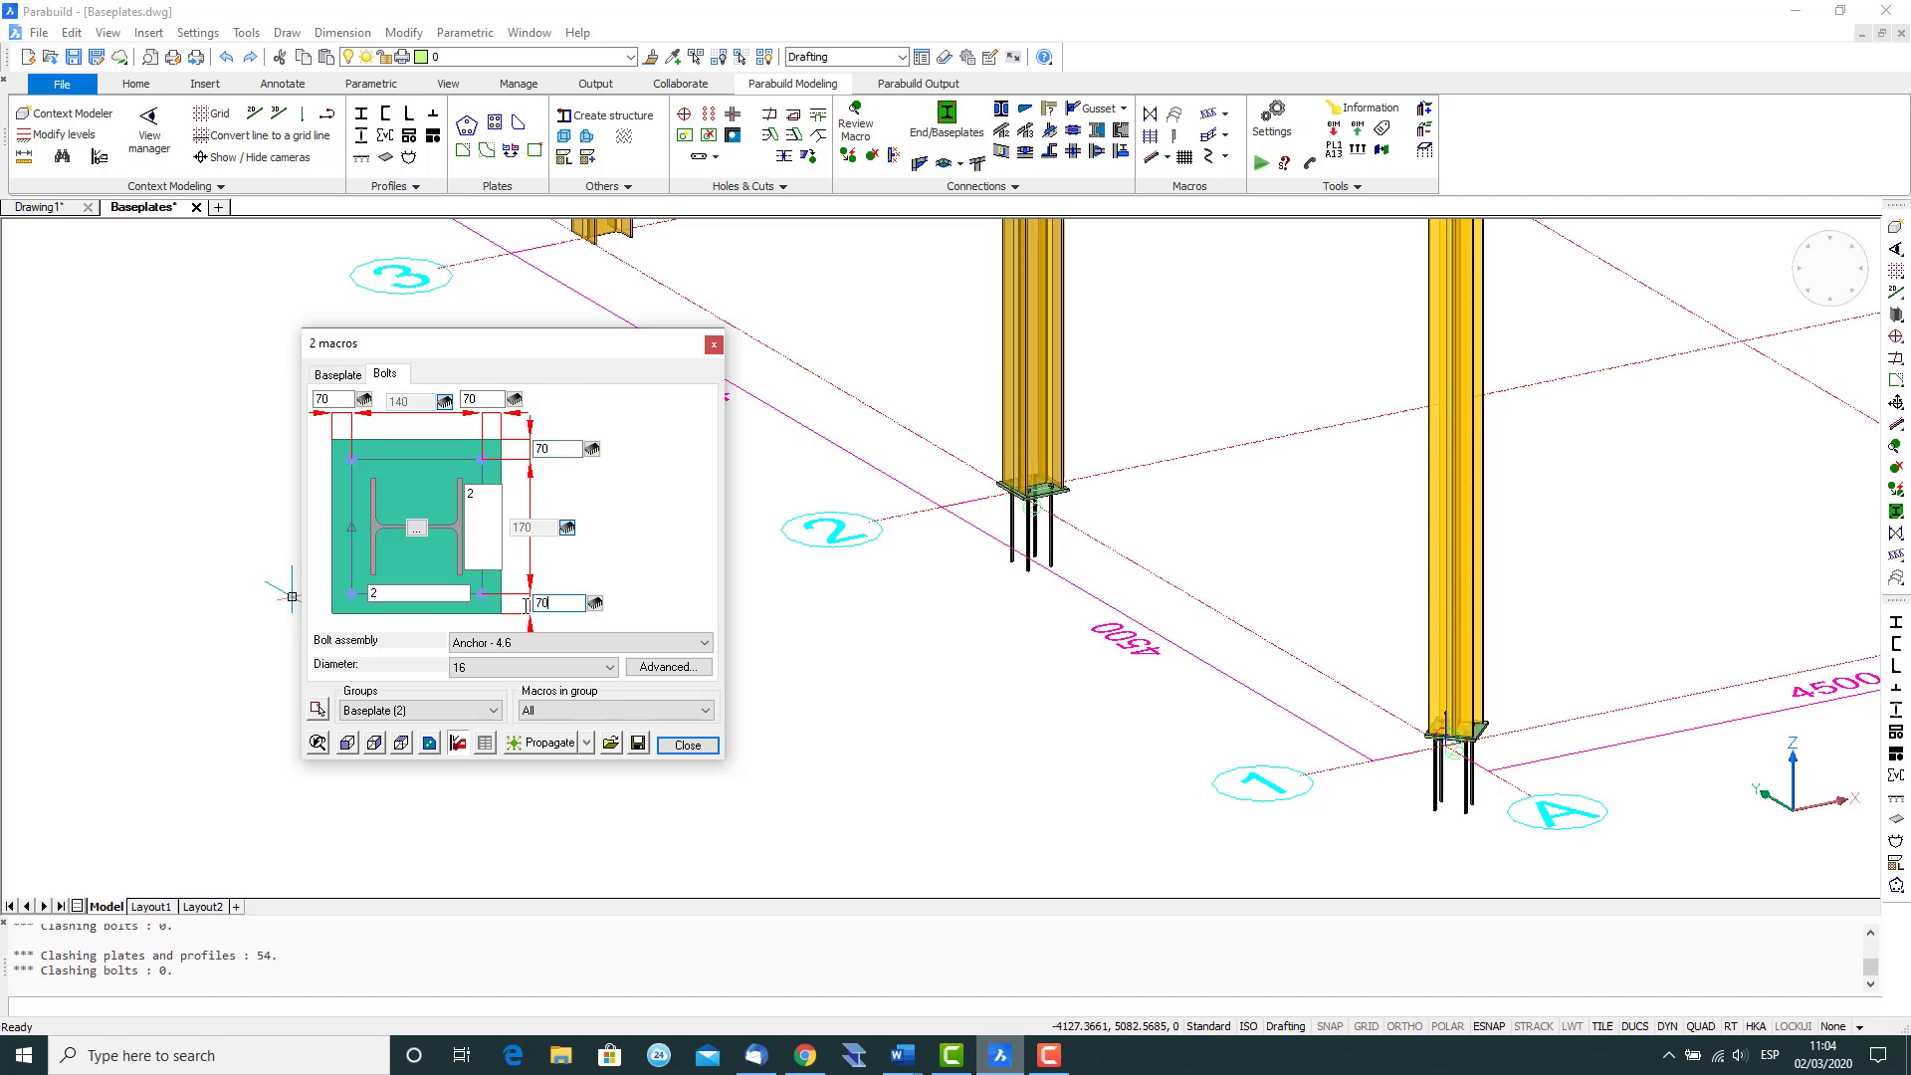
pyautogui.press('Return')
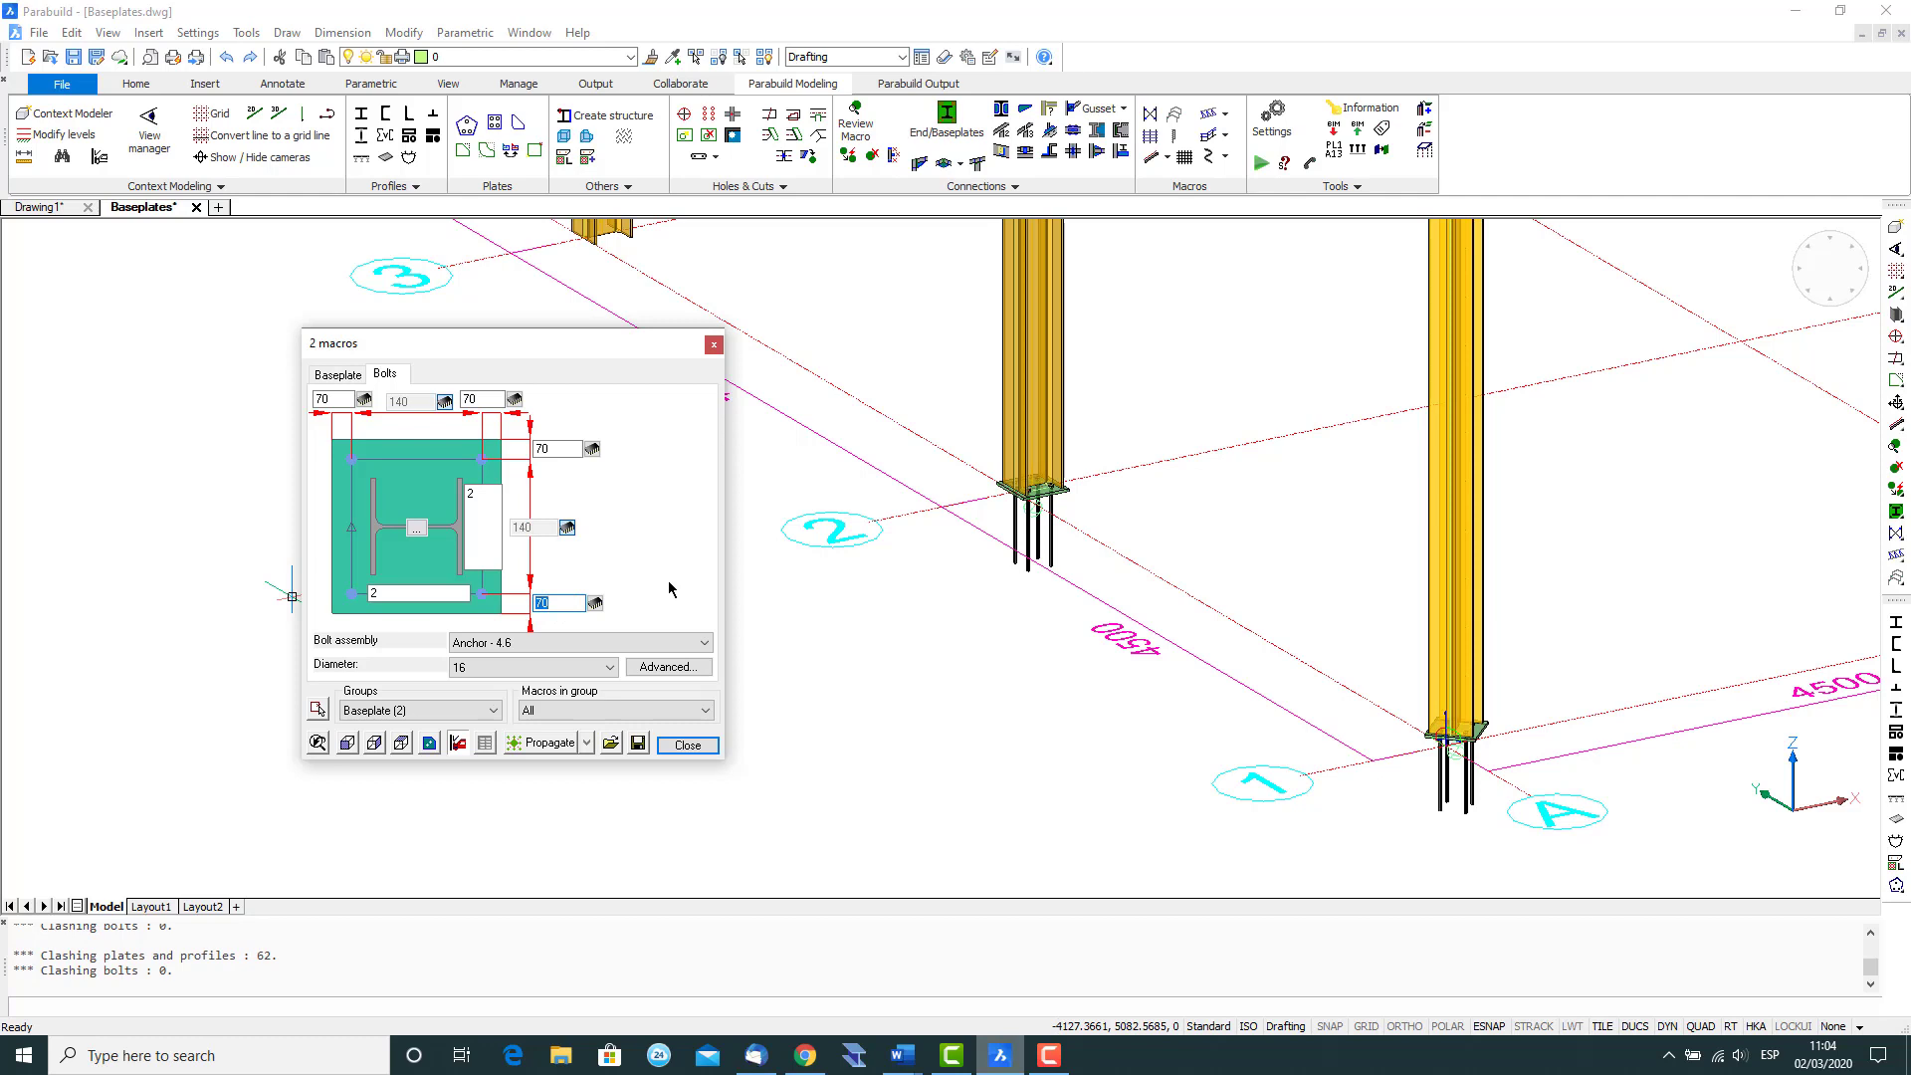
# Set the Anchor - 4.6 bolt diameter to 20 and close the baseplate settings.
pyautogui.click(609, 667)
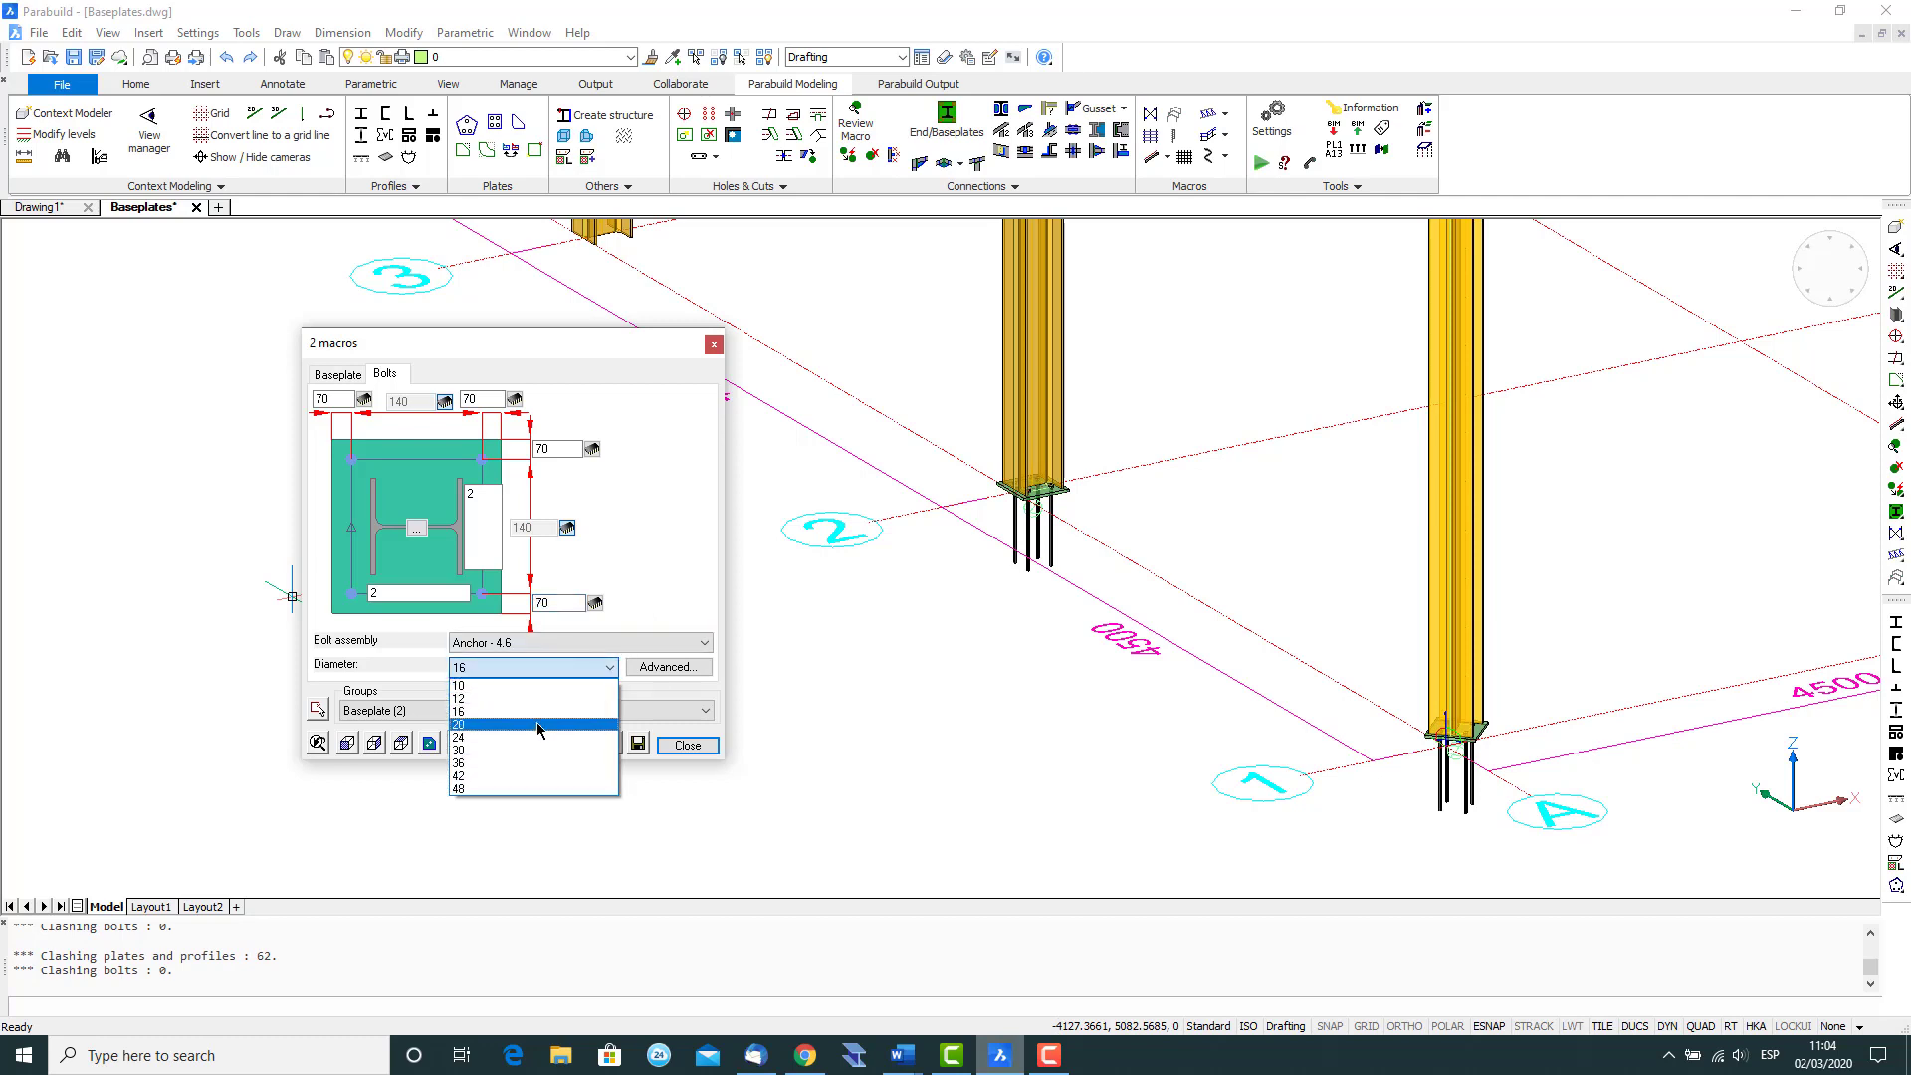
pyautogui.click(536, 725)
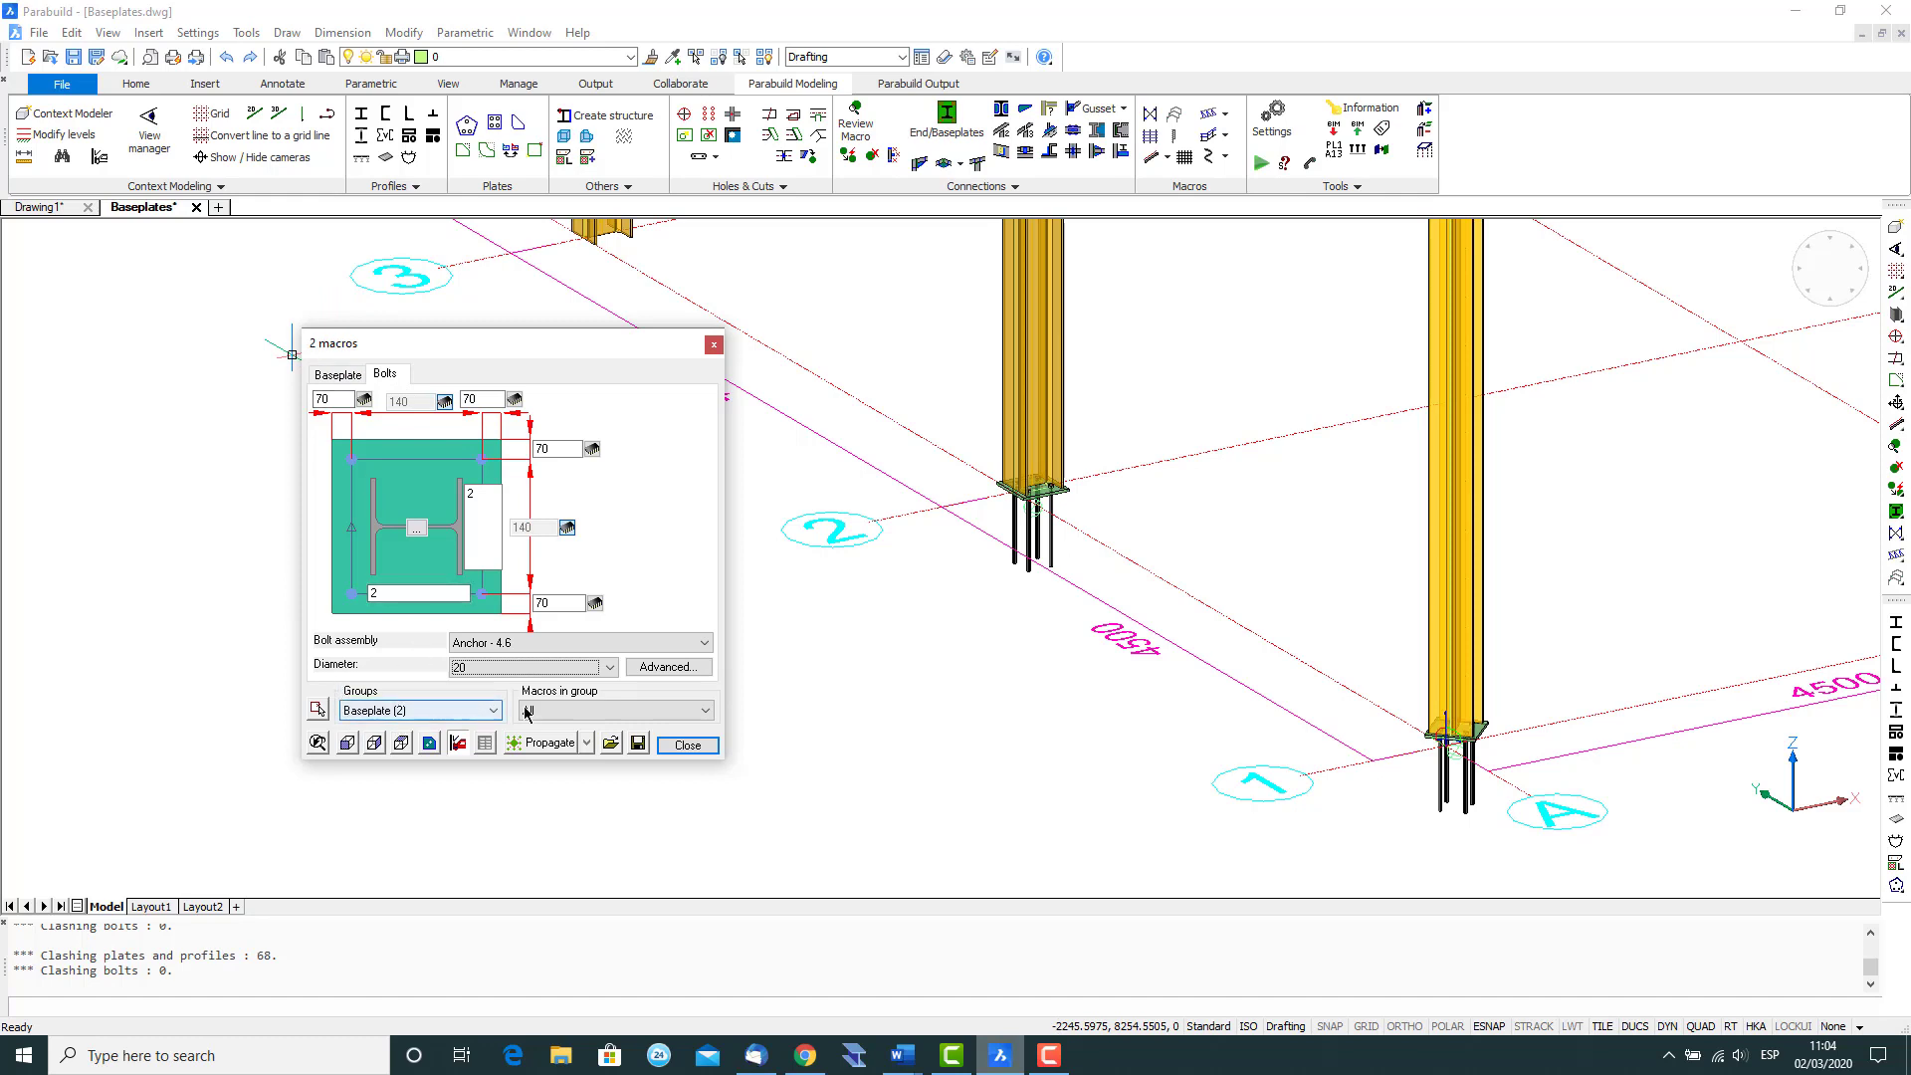
pyautogui.click(687, 745)
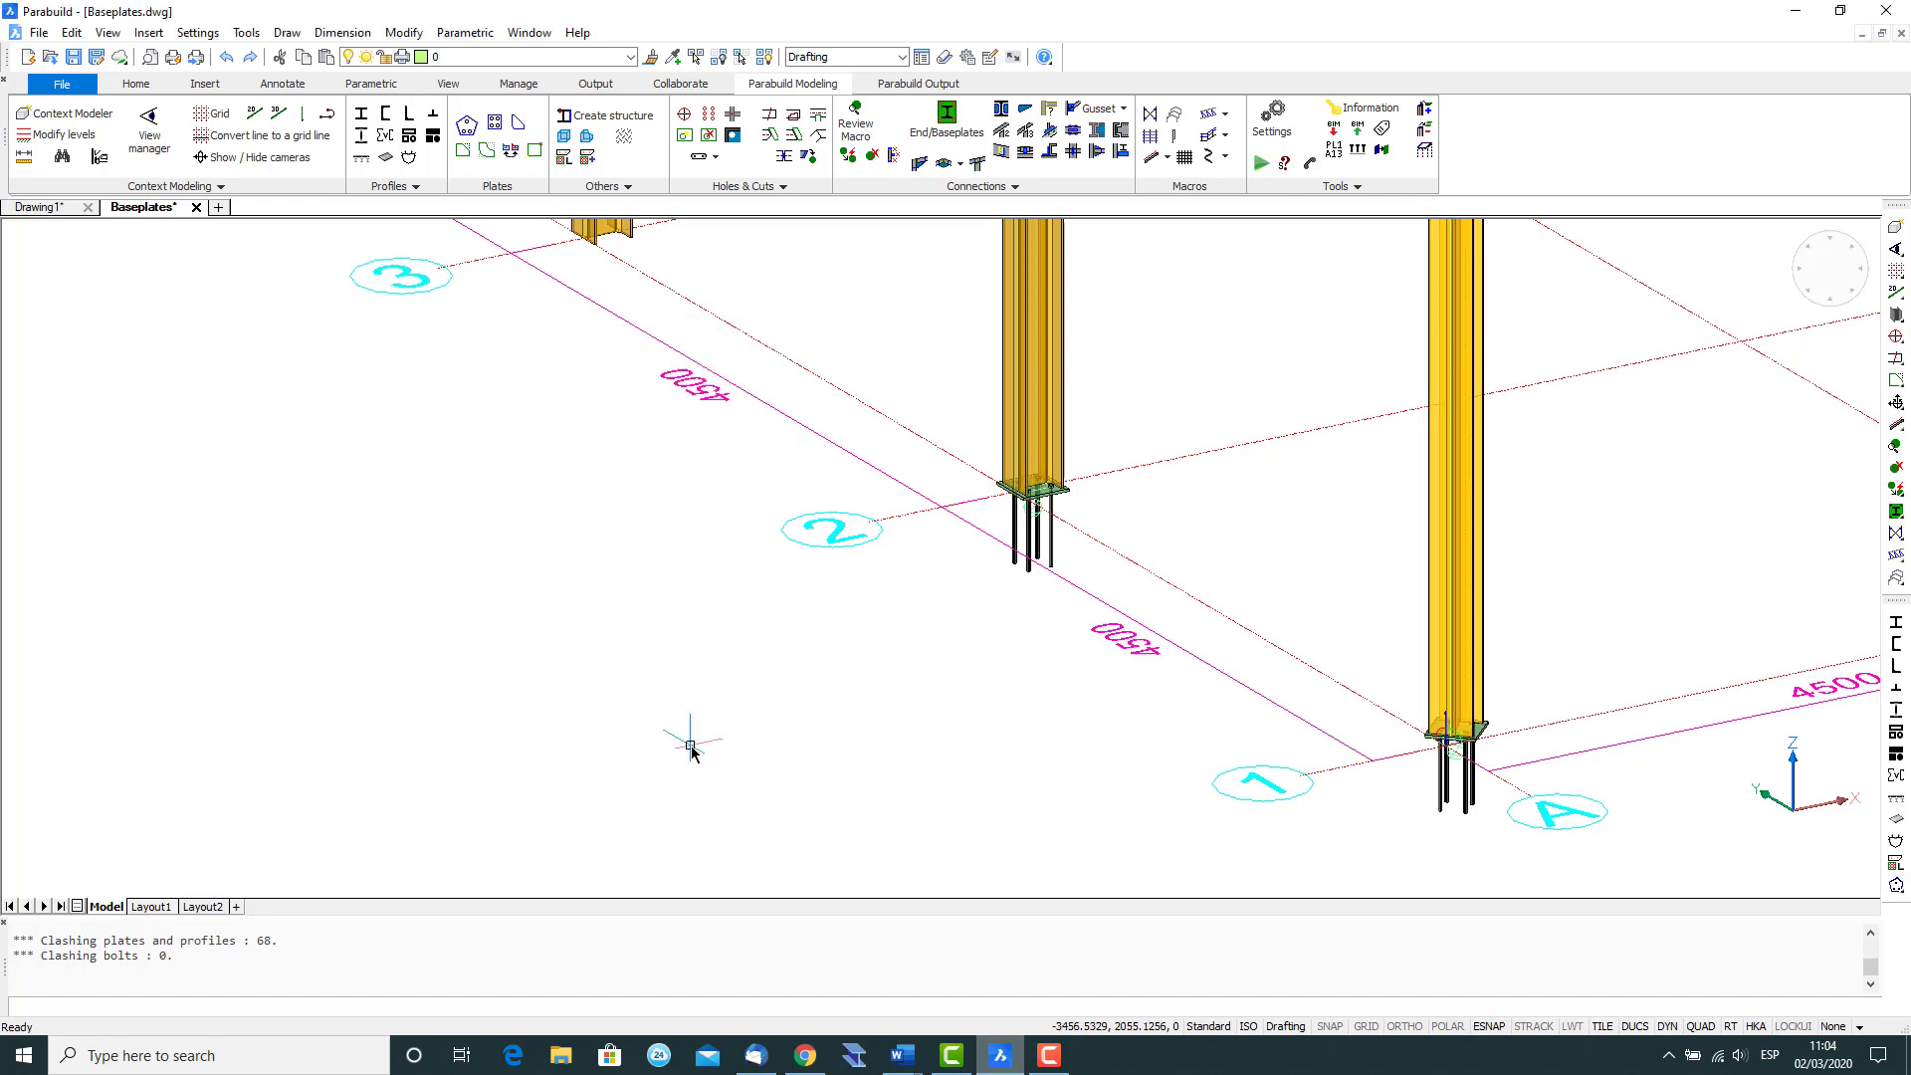
# Start Auto Apply Macro and pick the grid 1/A baseplate as the macro to copy.
pyautogui.click(953, 740)
pyautogui.press('Escape')
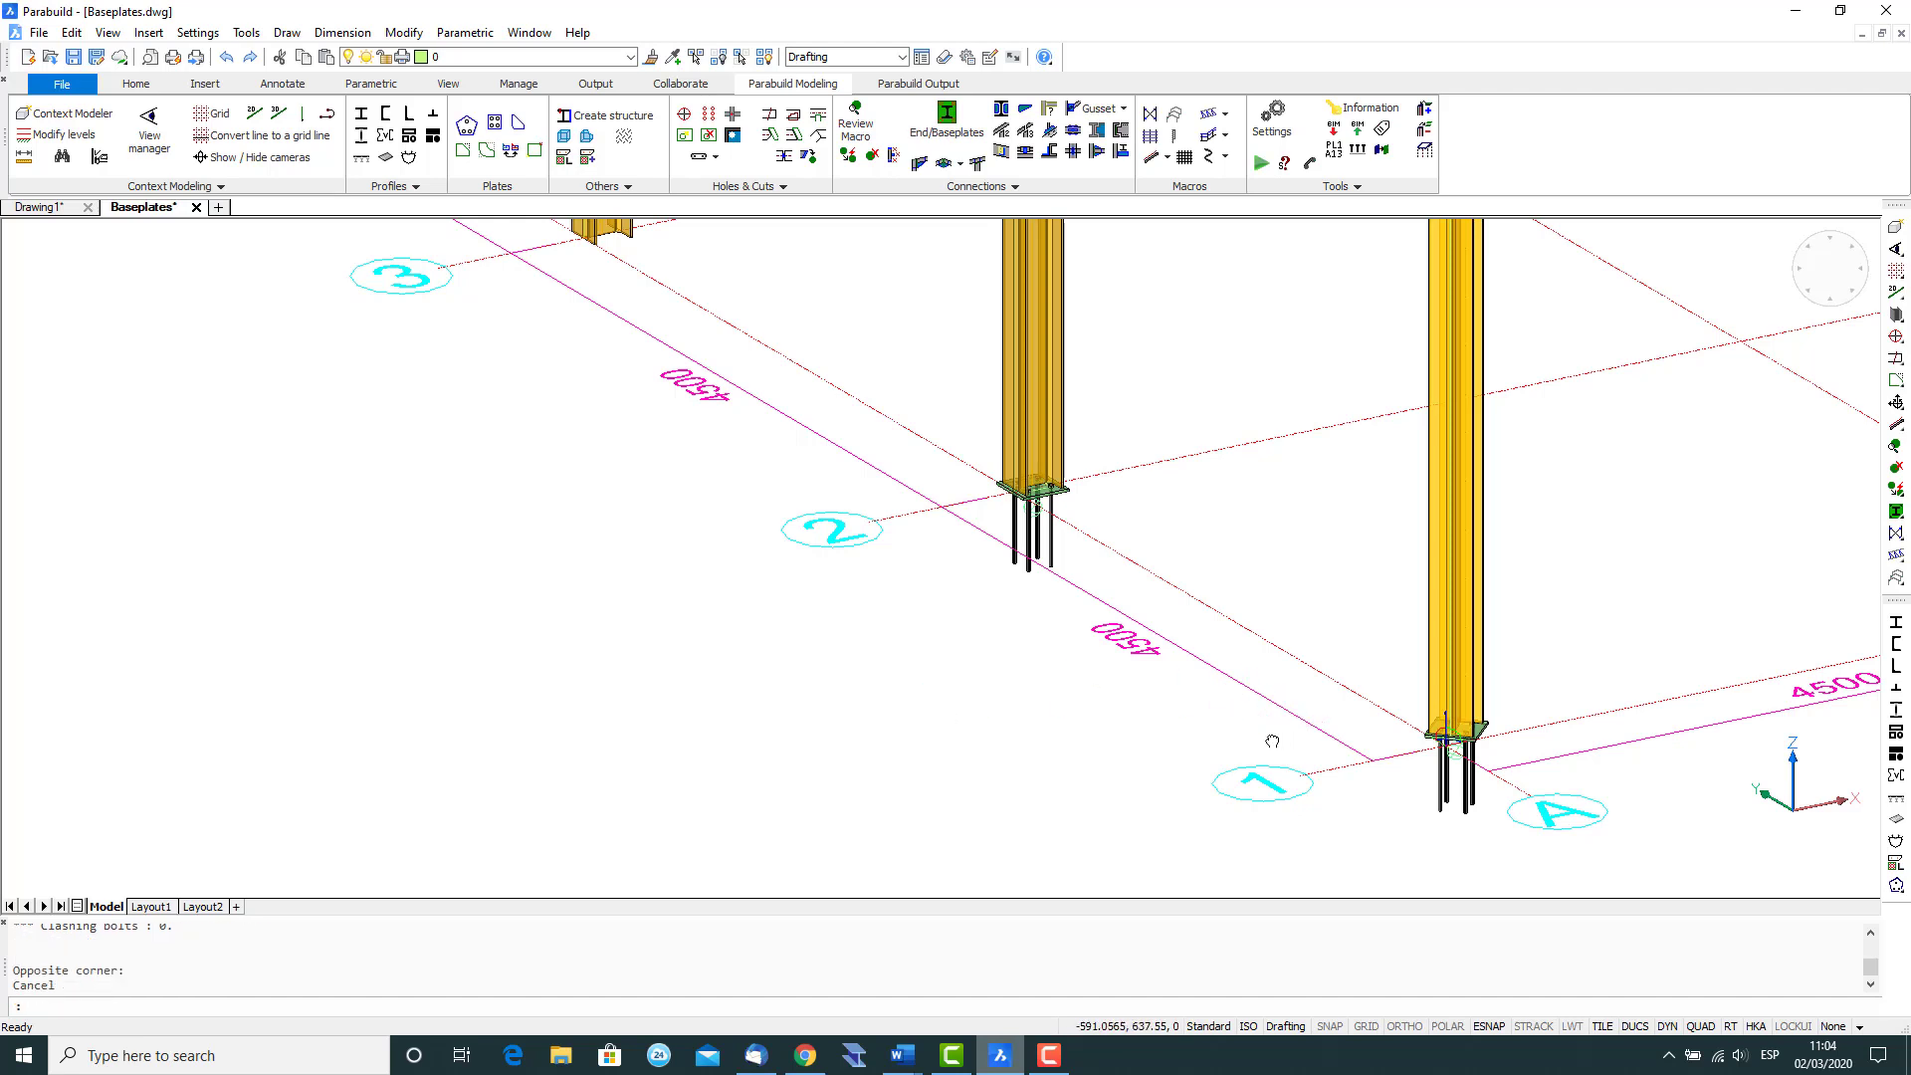
pyautogui.moveTo(1272, 740); pyautogui.dragTo(855, 734, button='middle')
pyautogui.scroll(3, 1237, 797)
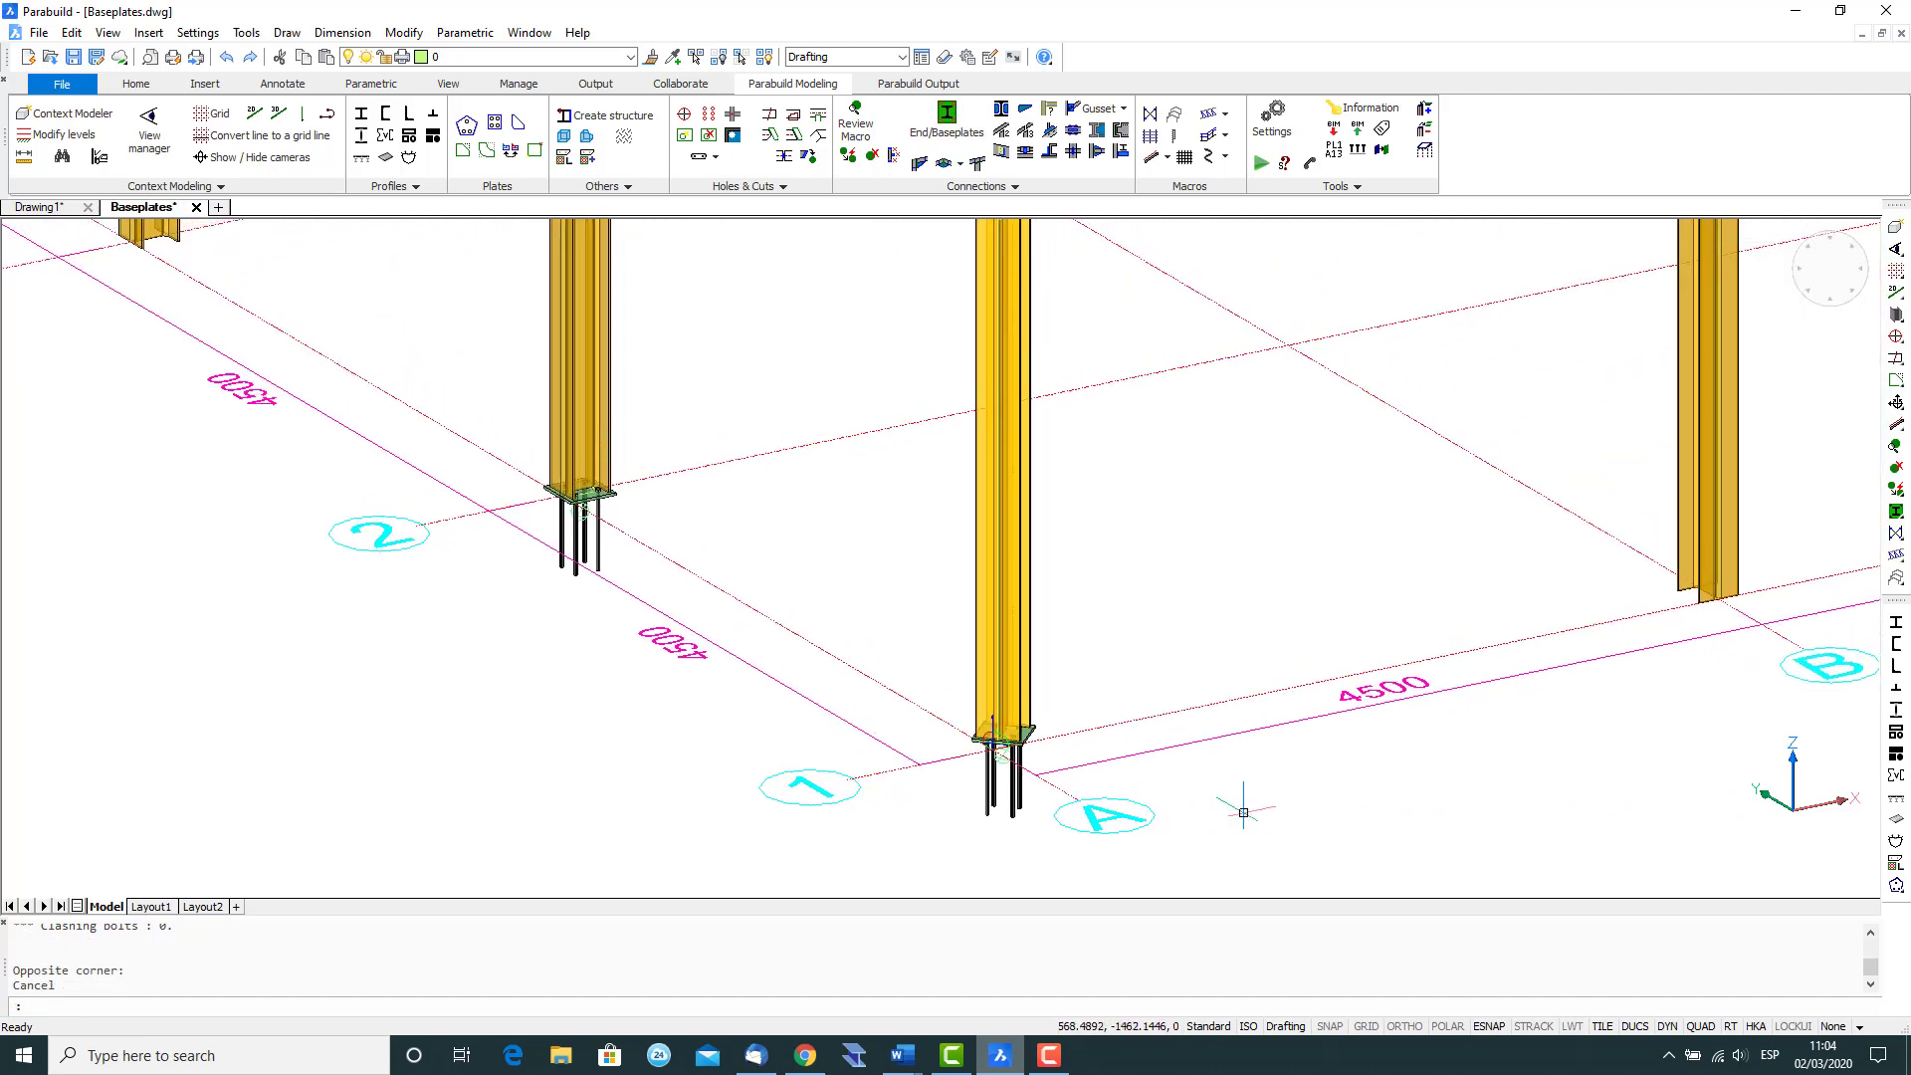
pyautogui.click(1897, 492)
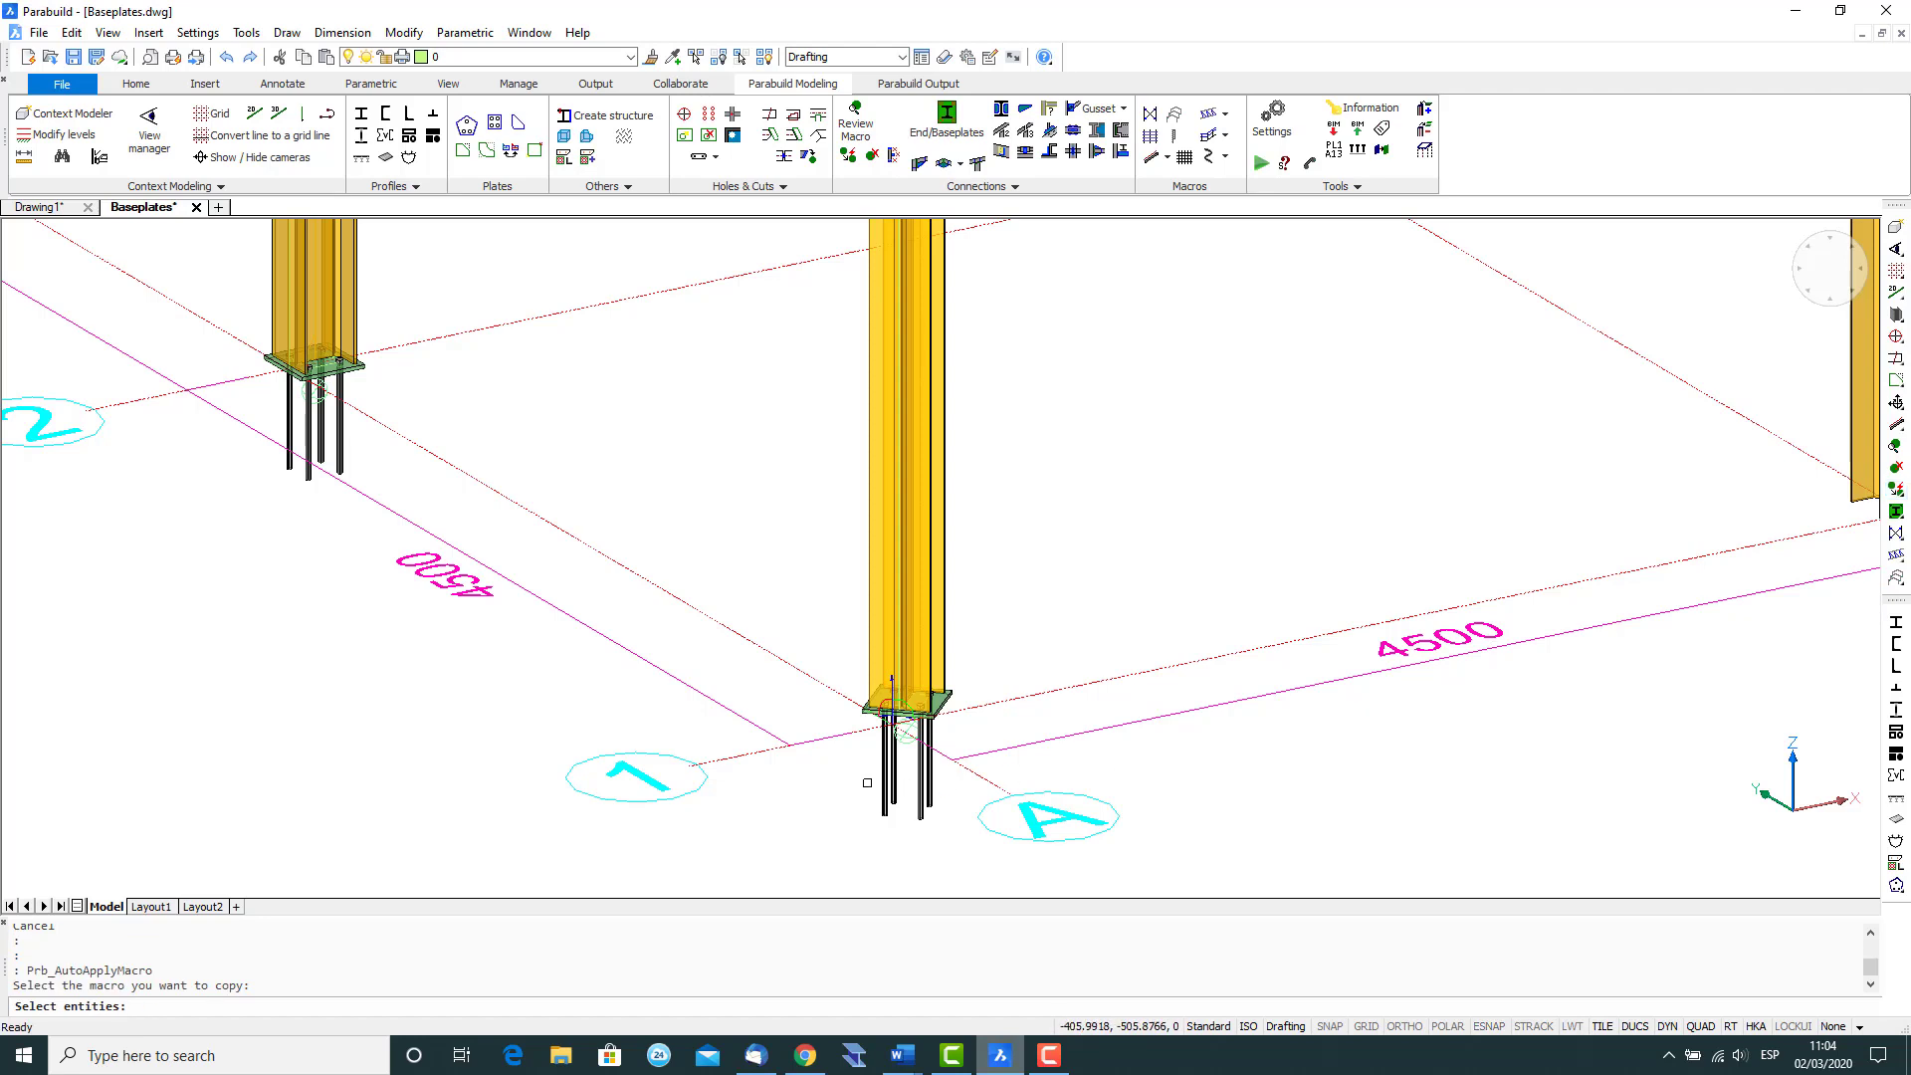
pyautogui.scroll(3, 887, 772)
pyautogui.scroll(2, 886, 772)
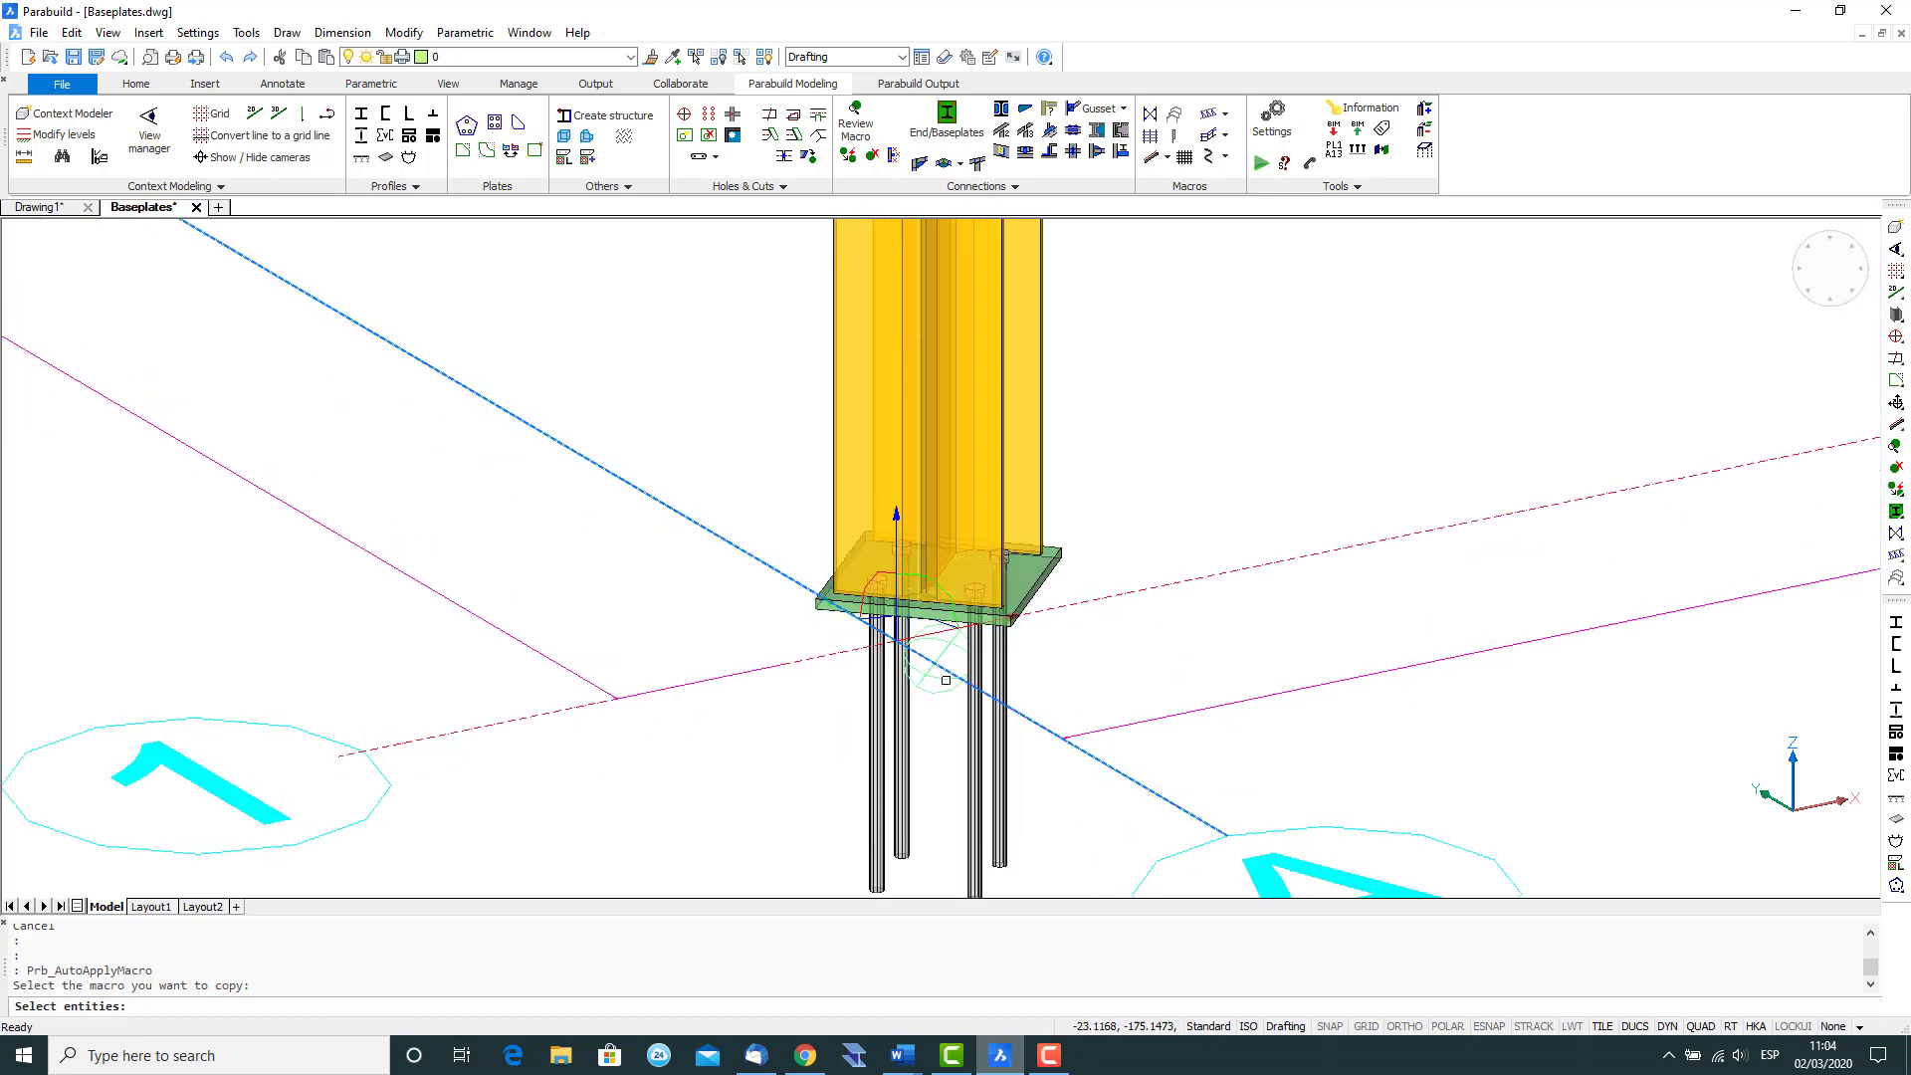
pyautogui.click(944, 692)
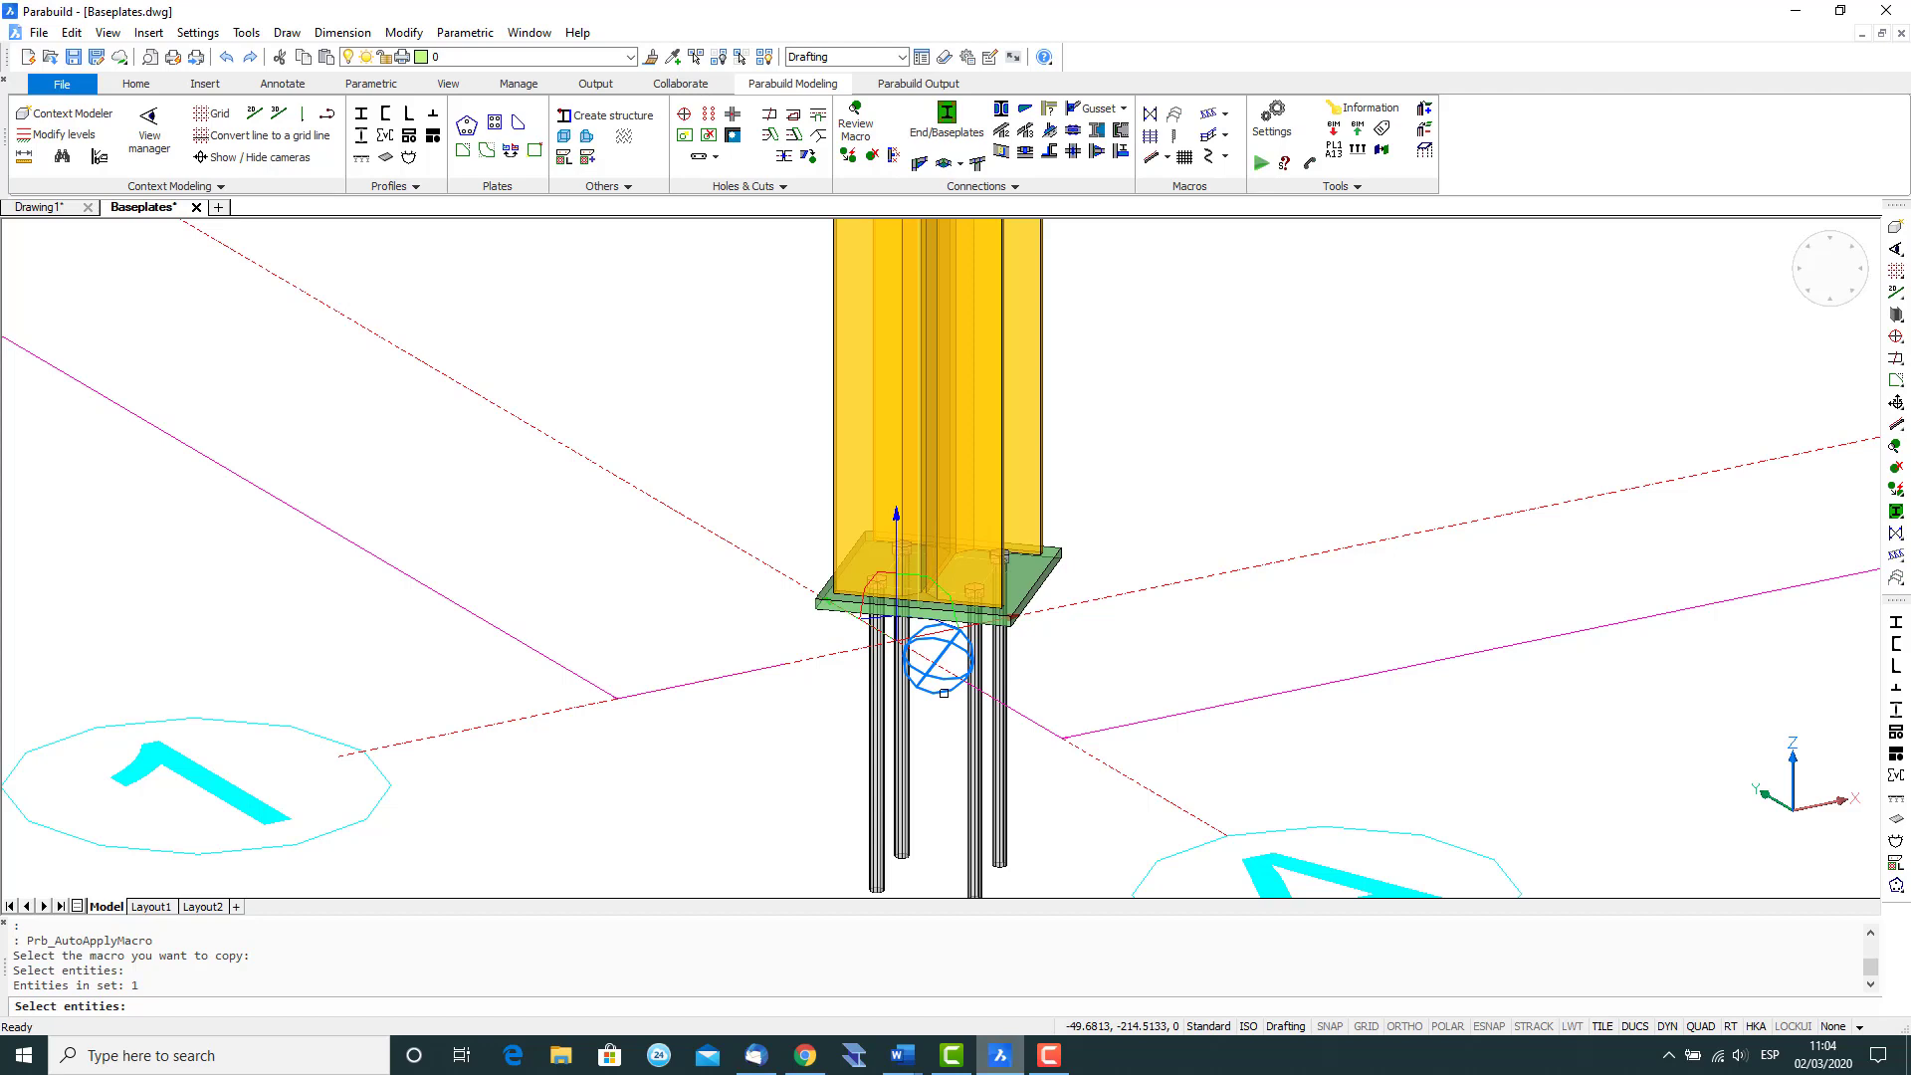
pyautogui.scroll(-3, 943, 693)
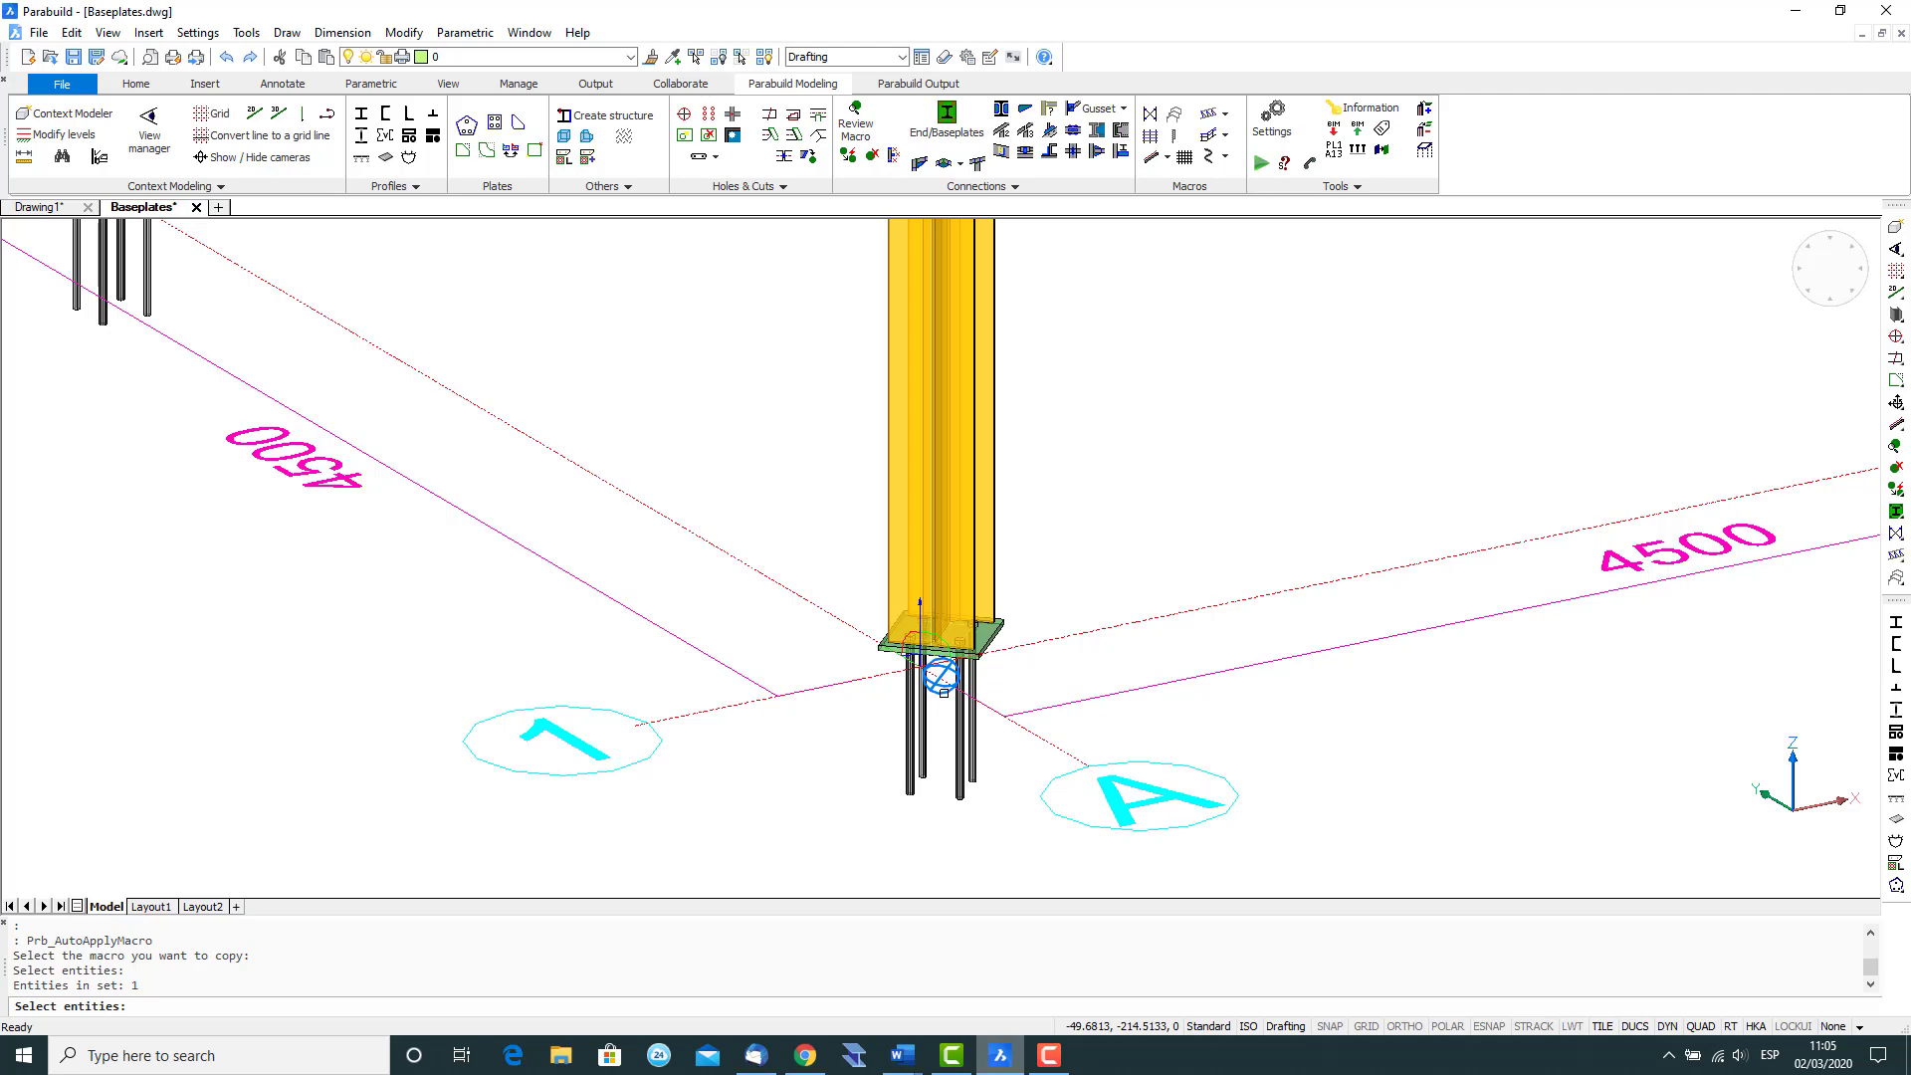
pyautogui.press('Return')
pyautogui.click(940, 677)
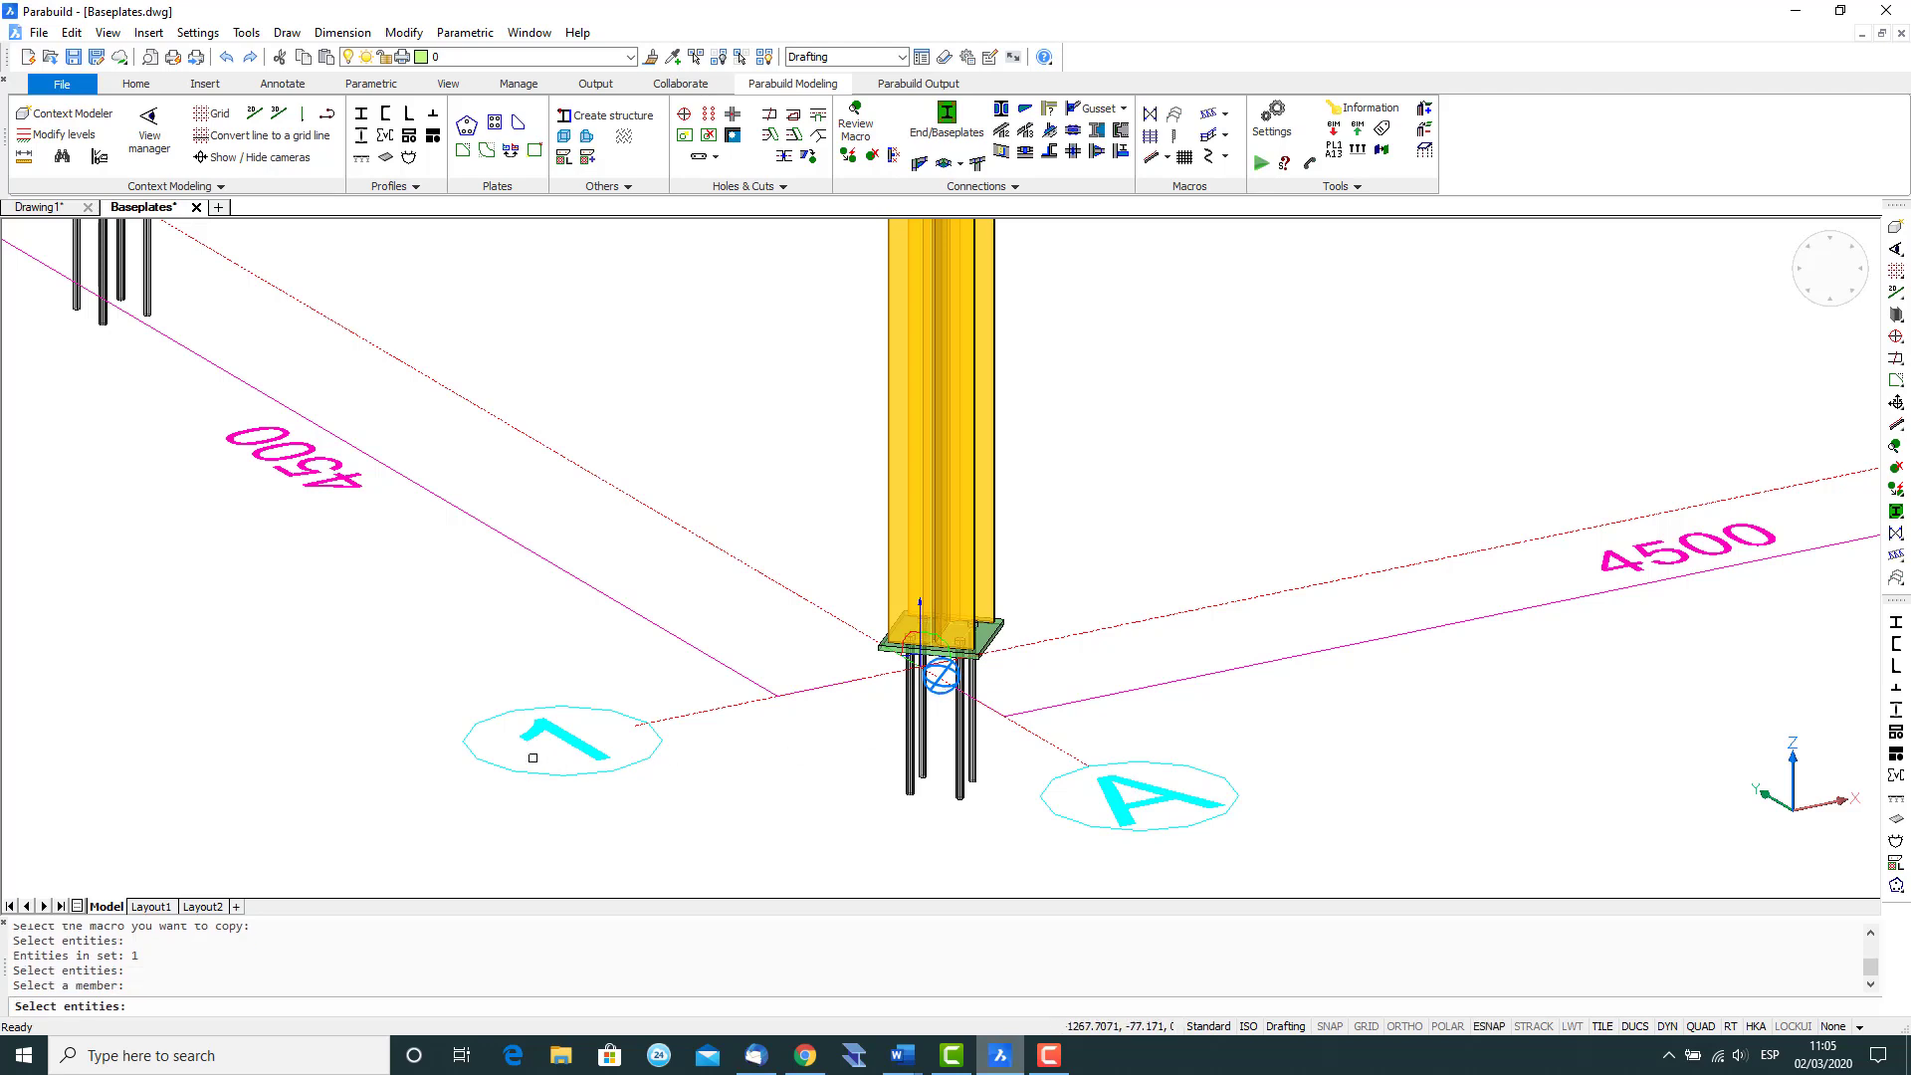
# Apply the baseplate to three more columns in the rear frames, including grid A3 and A4.
pyautogui.scroll(-5, 726, 776)
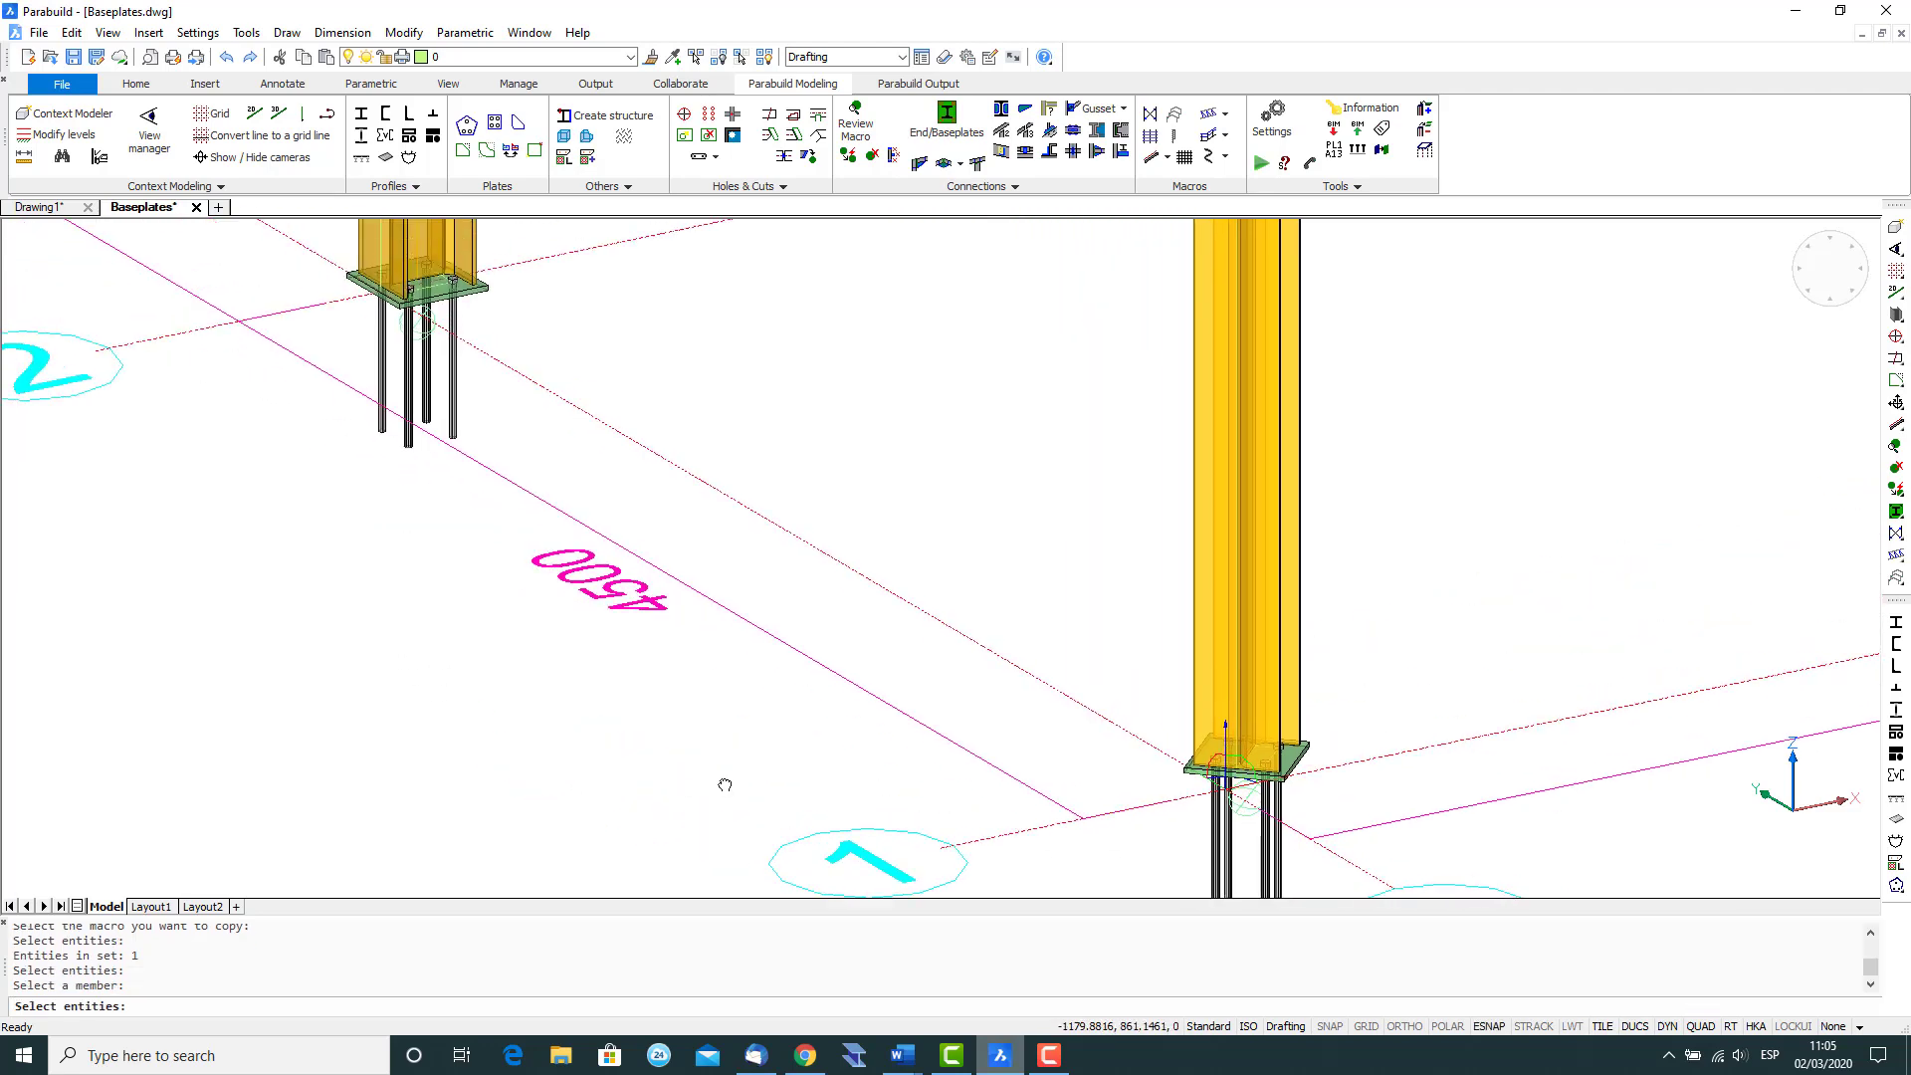
pyautogui.moveTo(639, 743); pyautogui.dragTo(865, 800, button='middle')
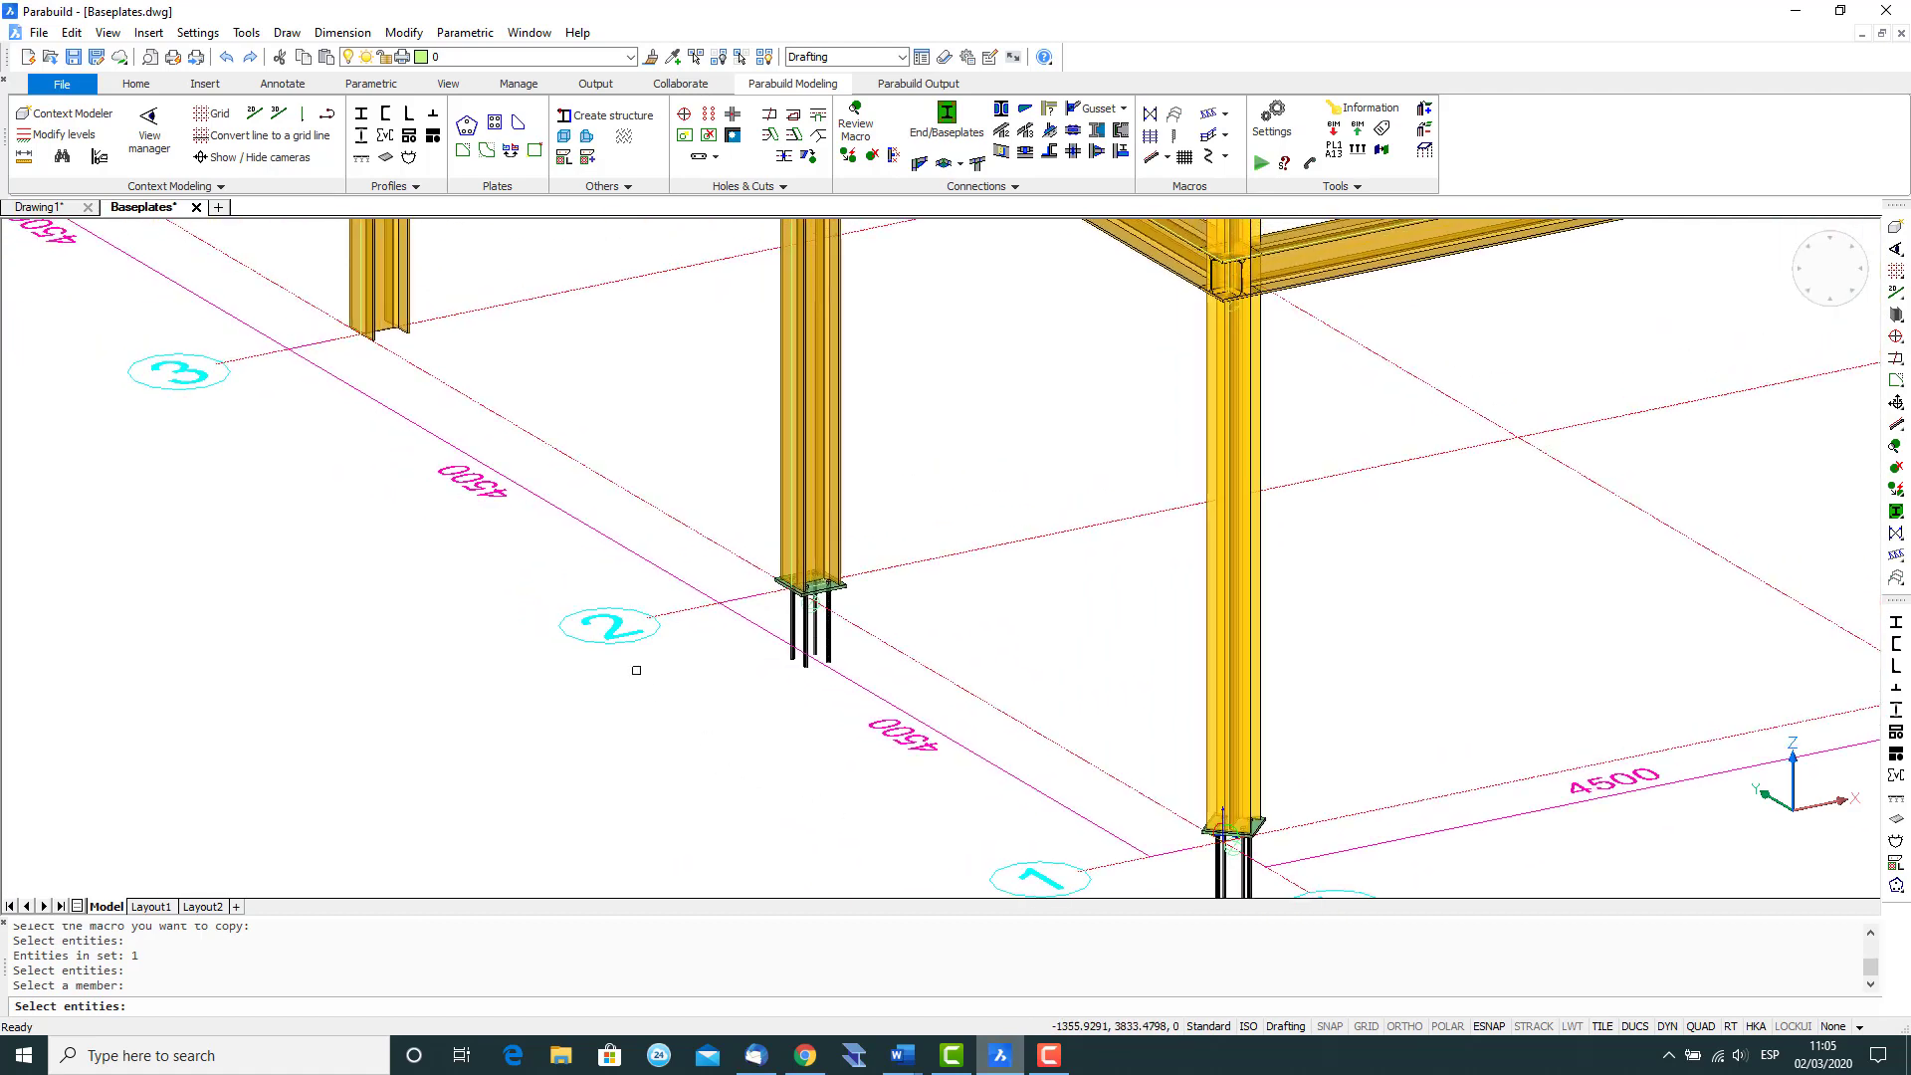
pyautogui.scroll(-4, 490, 541)
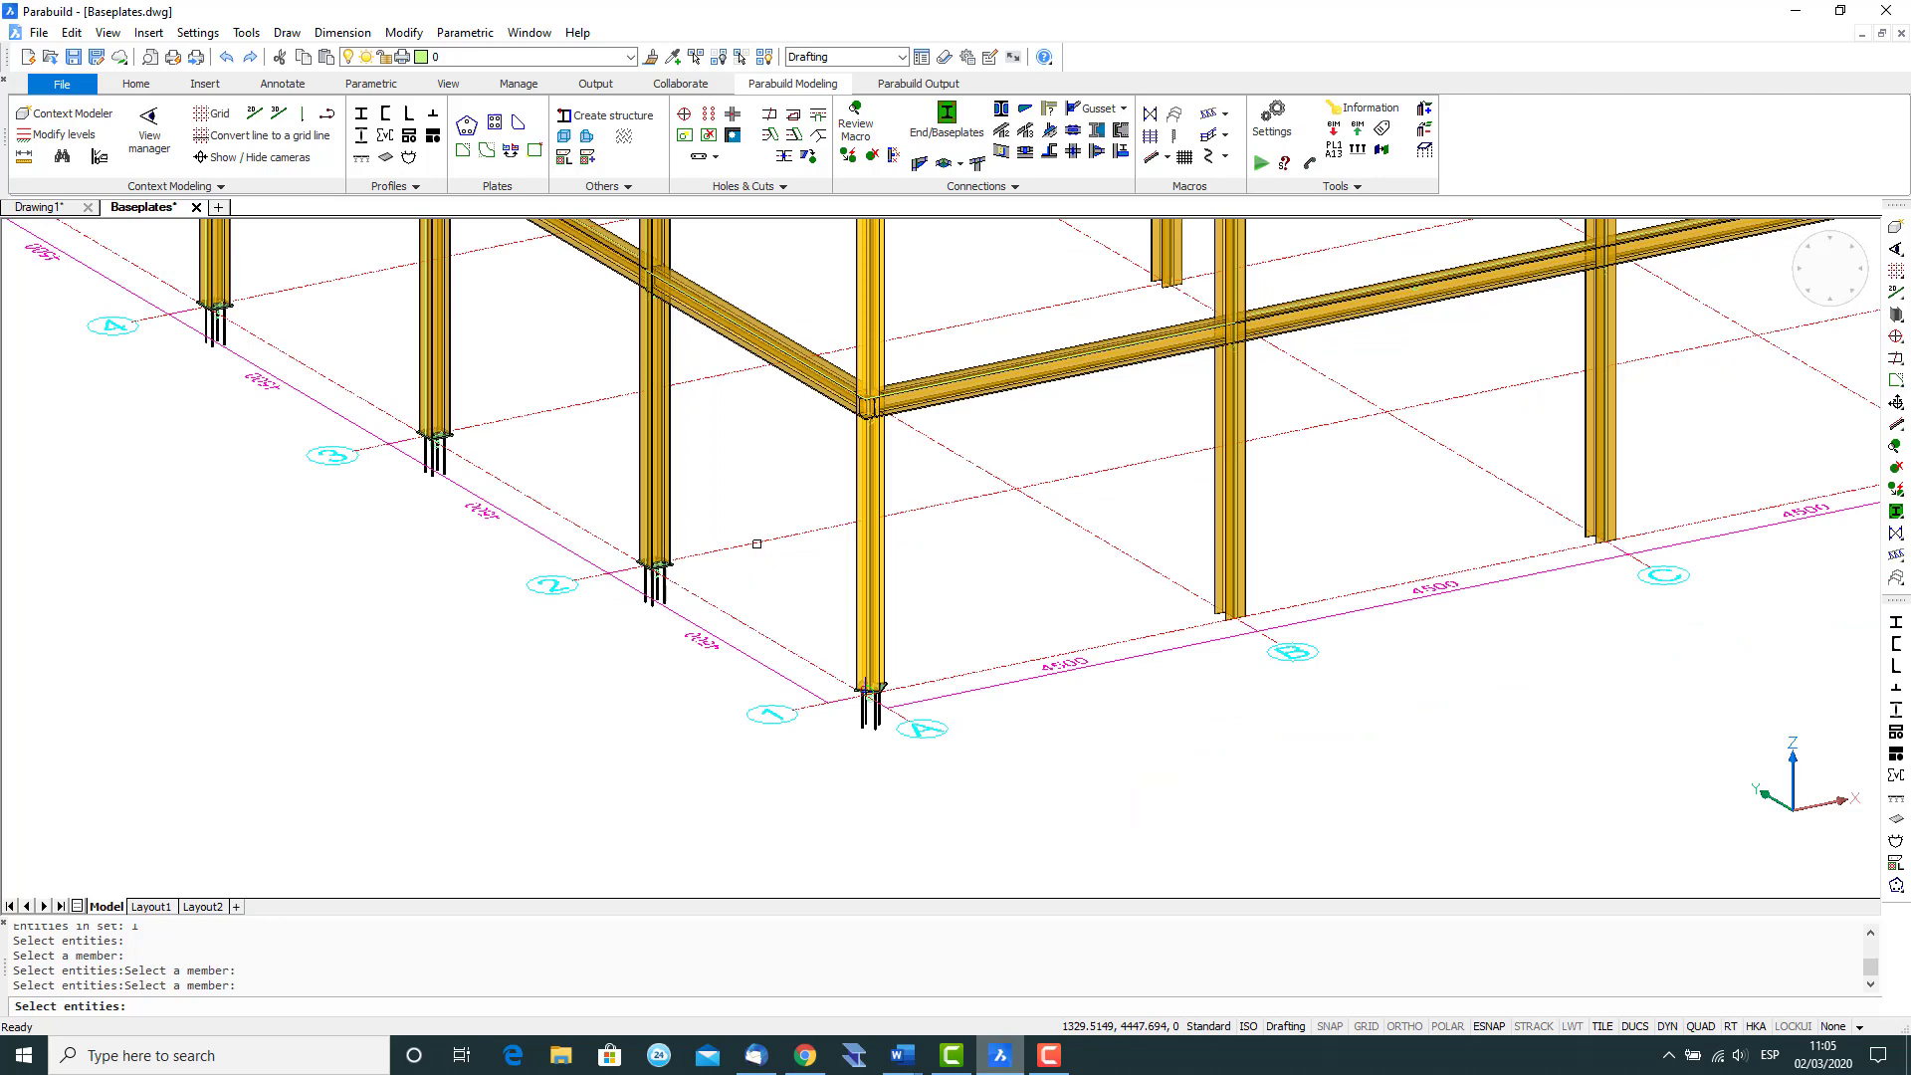
pyautogui.moveTo(747, 547); pyautogui.dragTo(923, 471, button='middle')
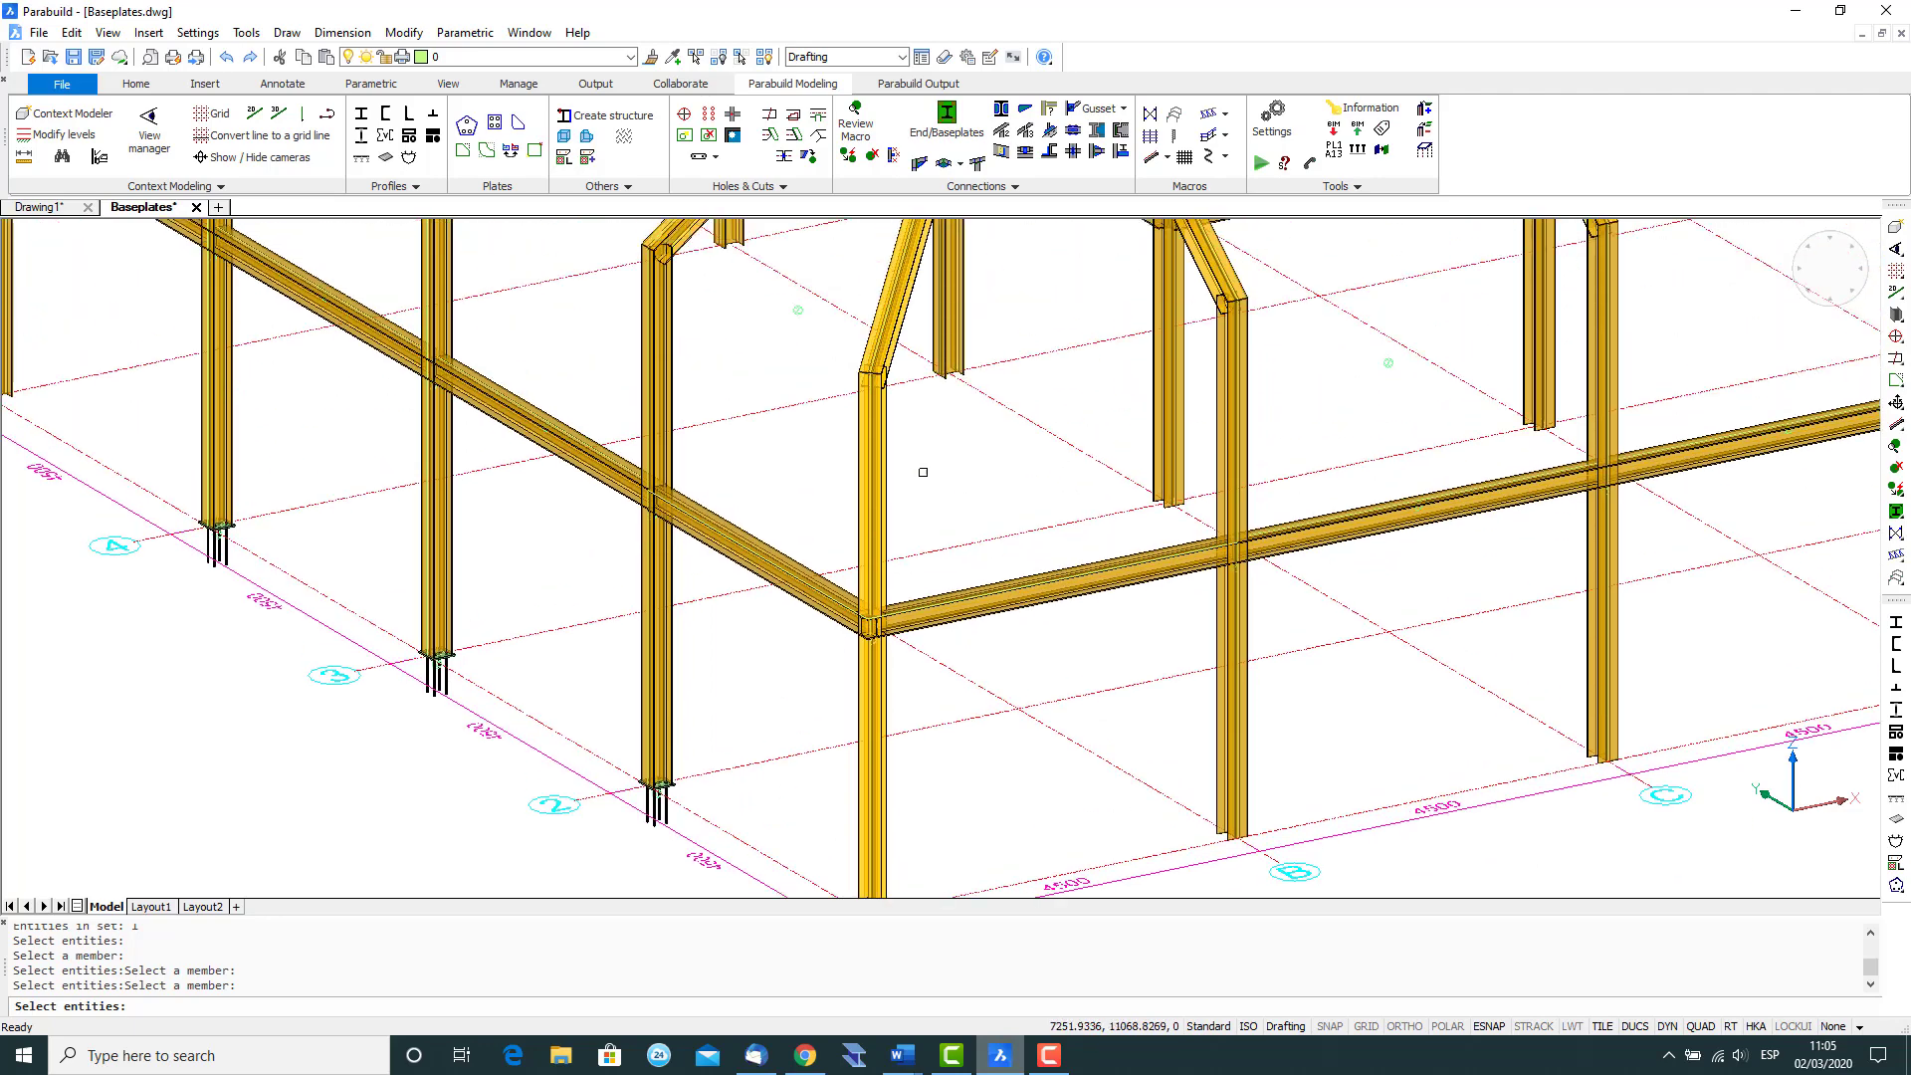
pyautogui.click(924, 367)
pyautogui.scroll(-3, 737, 311)
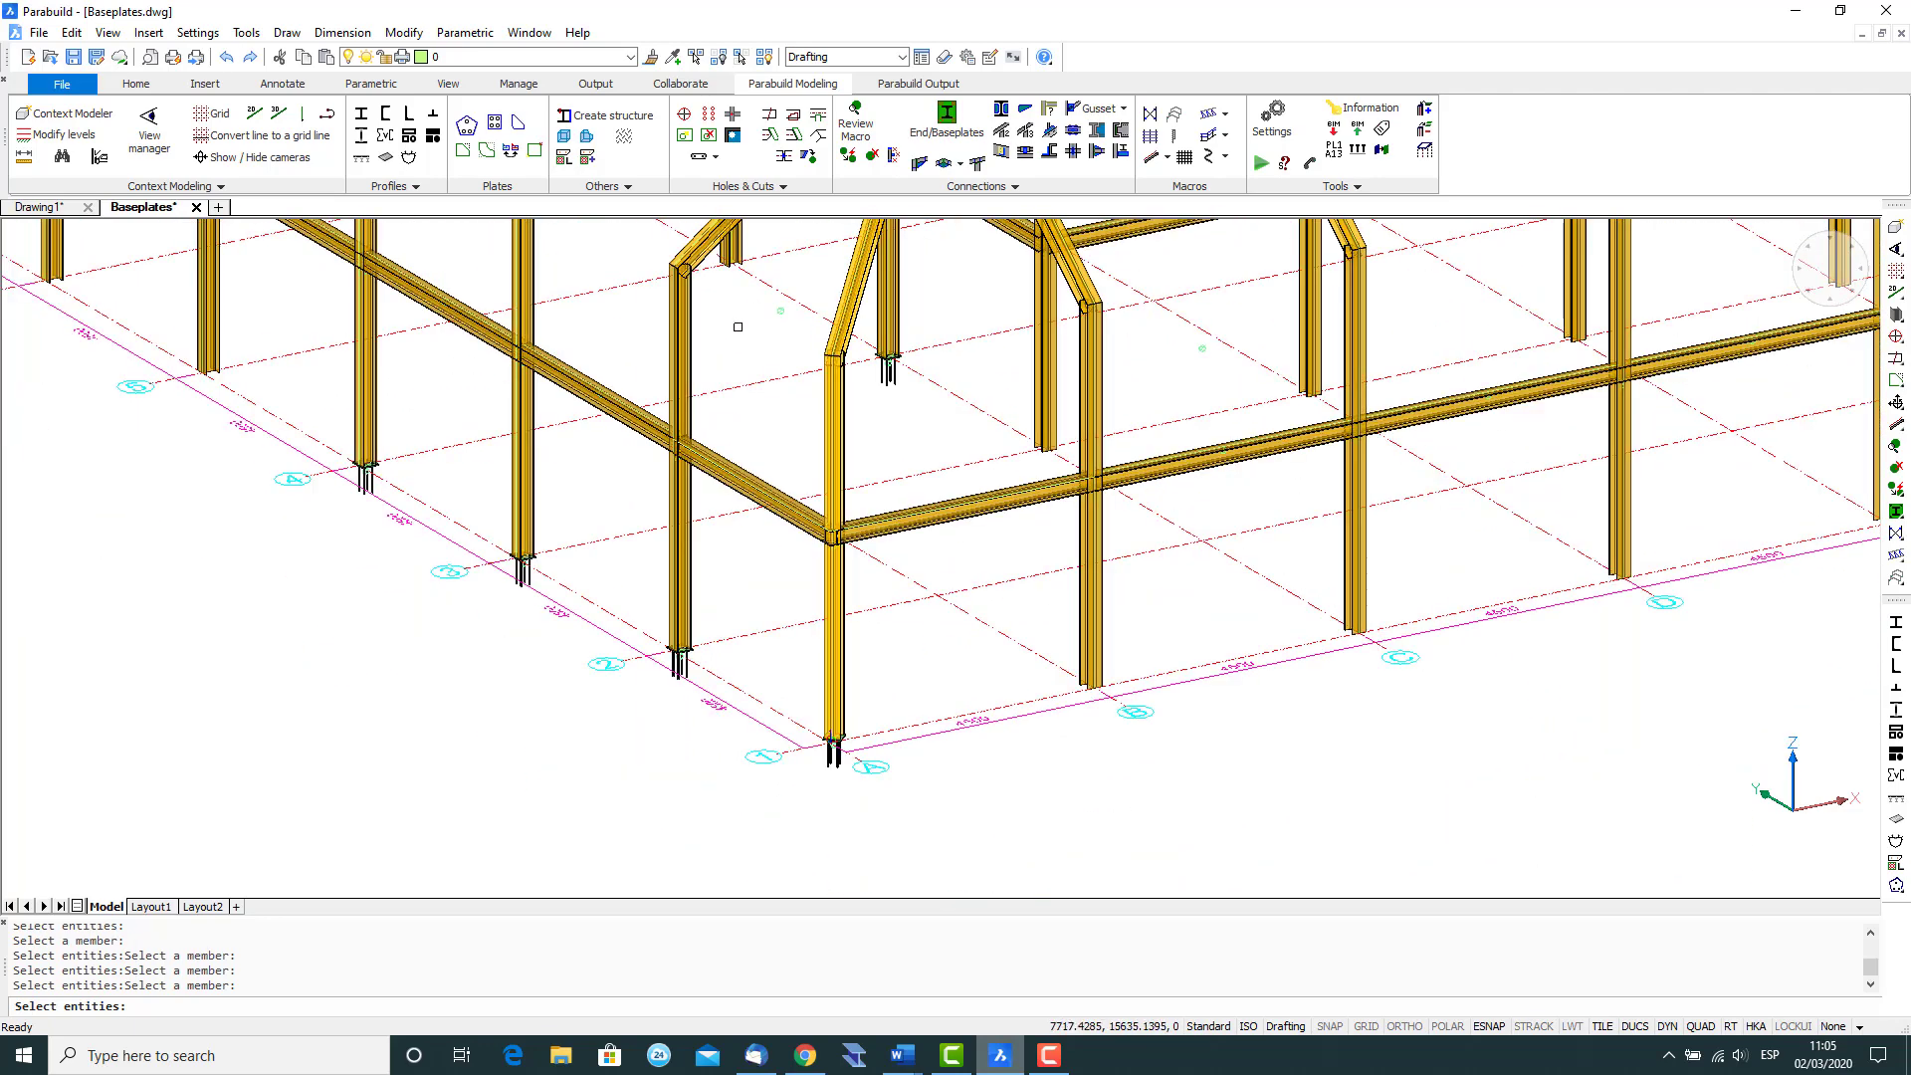
pyautogui.click(1032, 420)
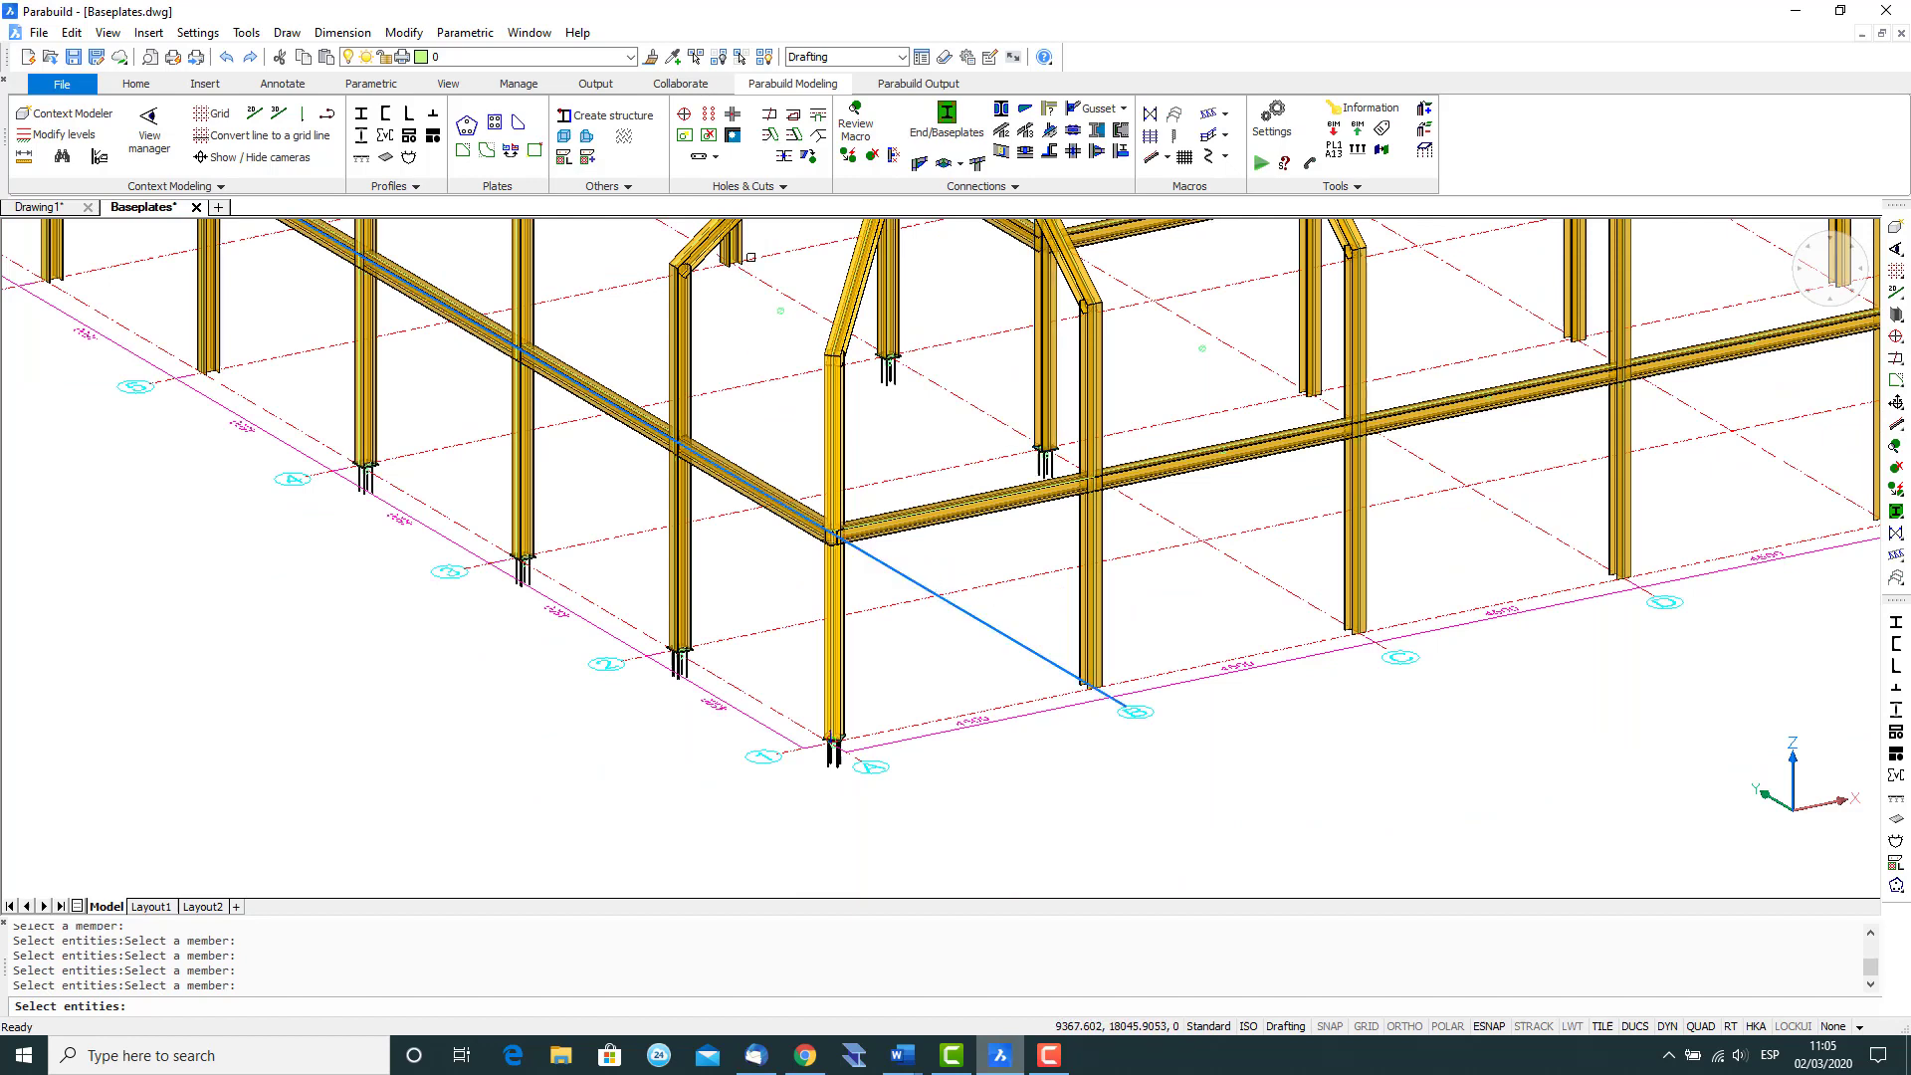
pyautogui.click(730, 243)
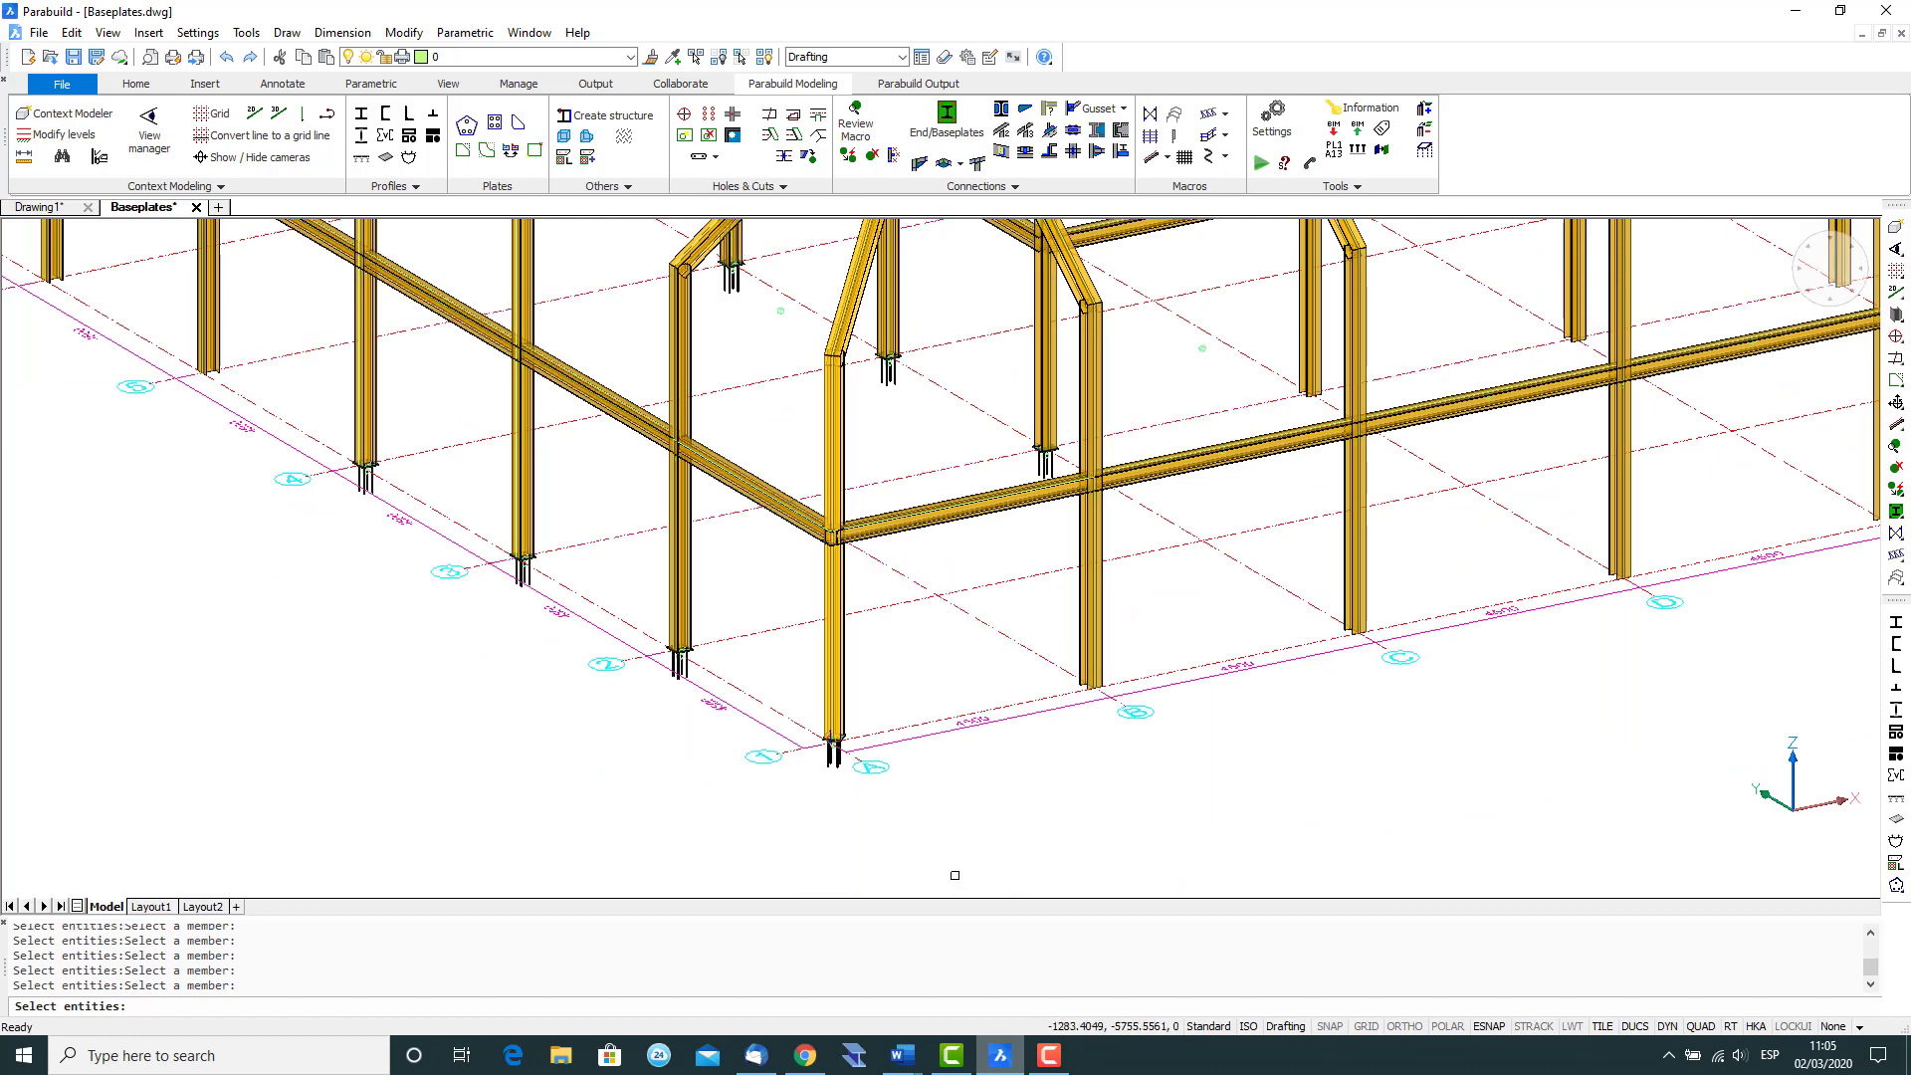
pyautogui.press('Return')
# Isolate the Grid C members in the Visibility Manager and zoom in on a column base.
pyautogui.scroll(-3, 957, 847)
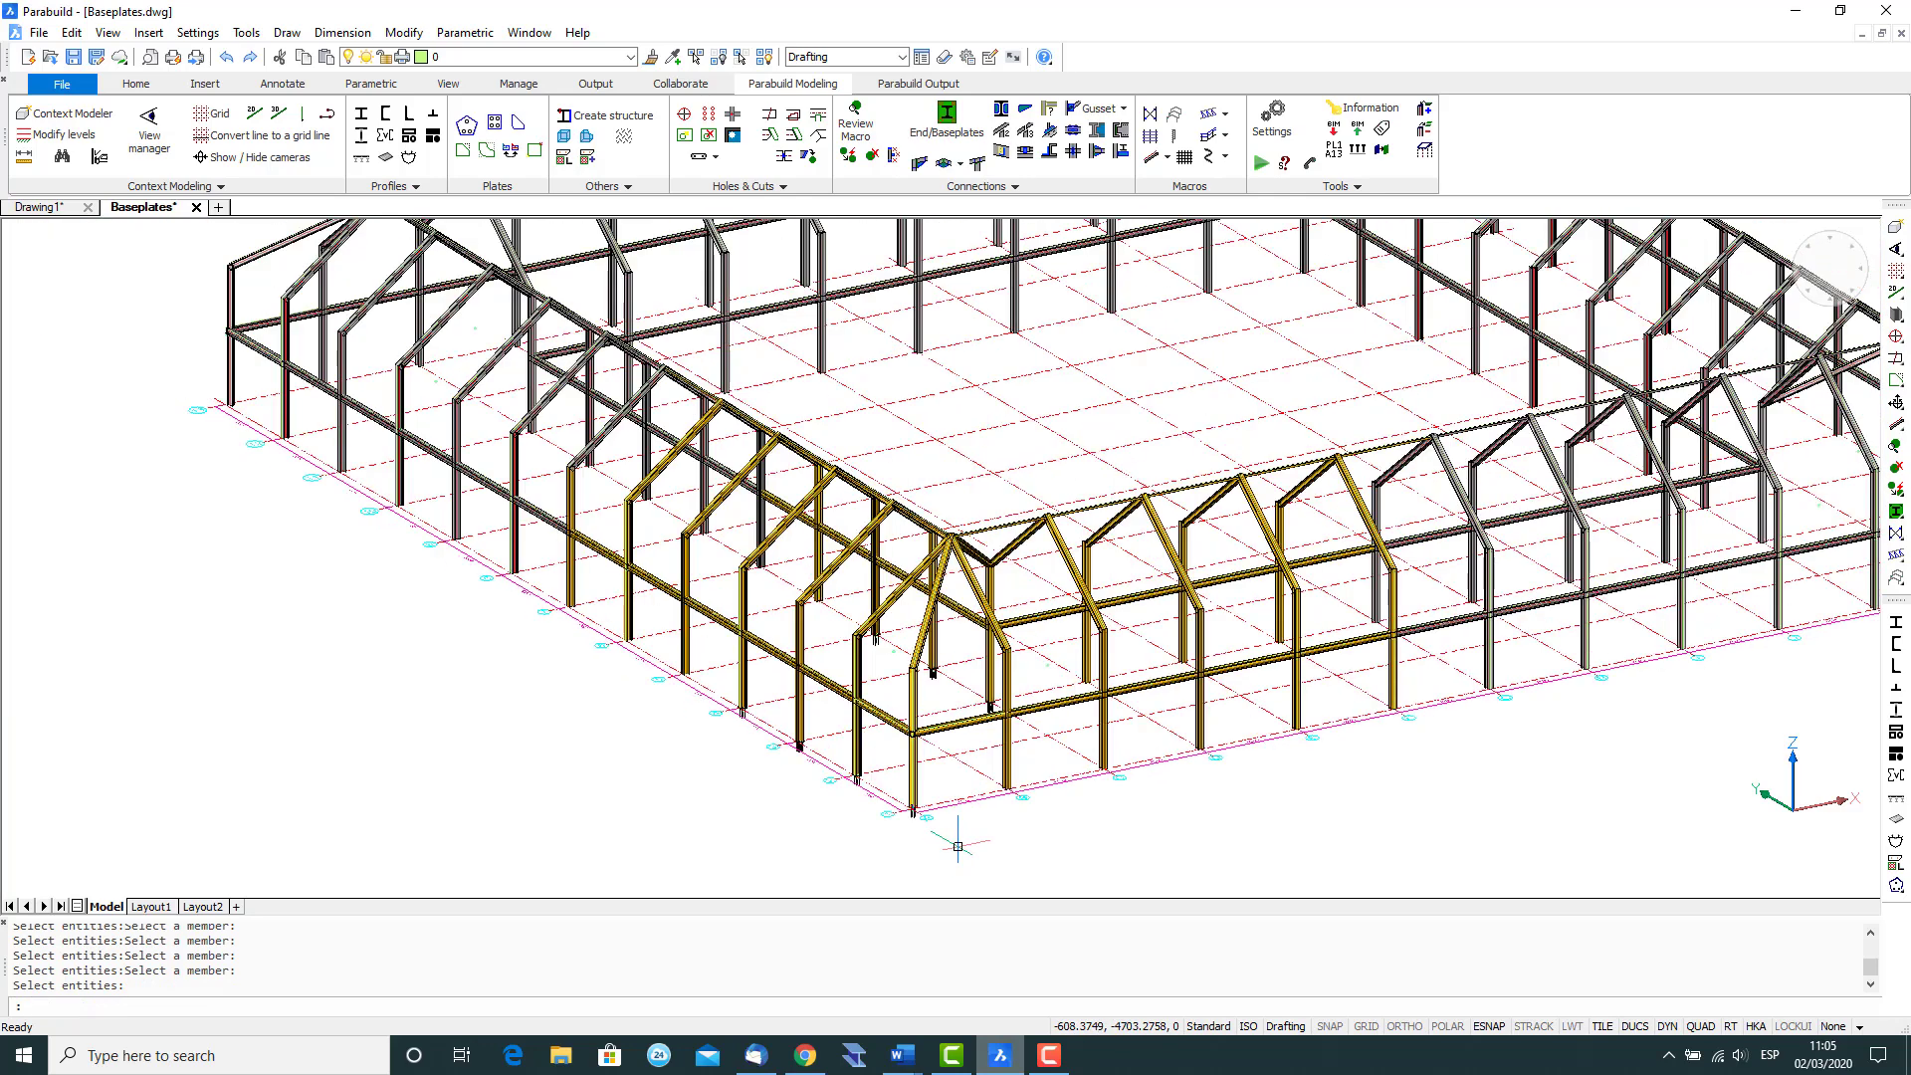
pyautogui.scroll(-3, 957, 847)
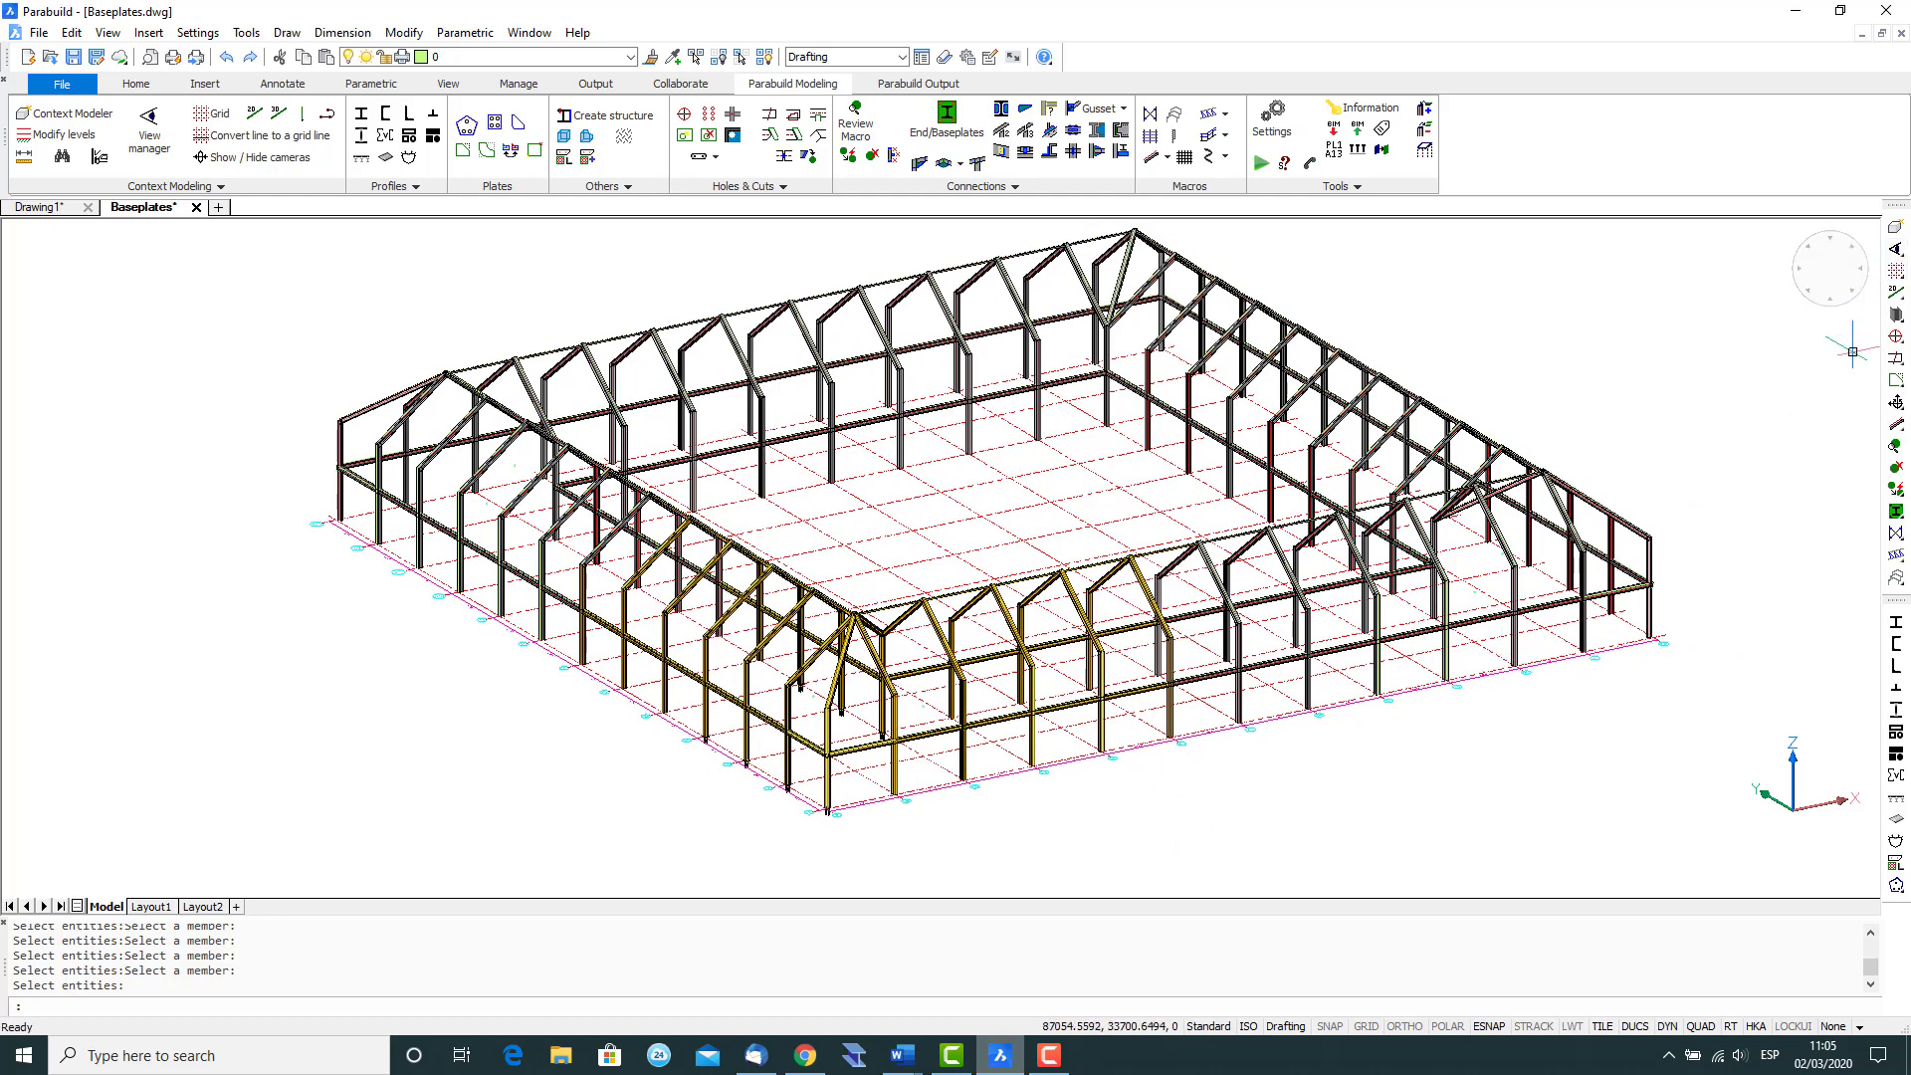
pyautogui.click(1897, 251)
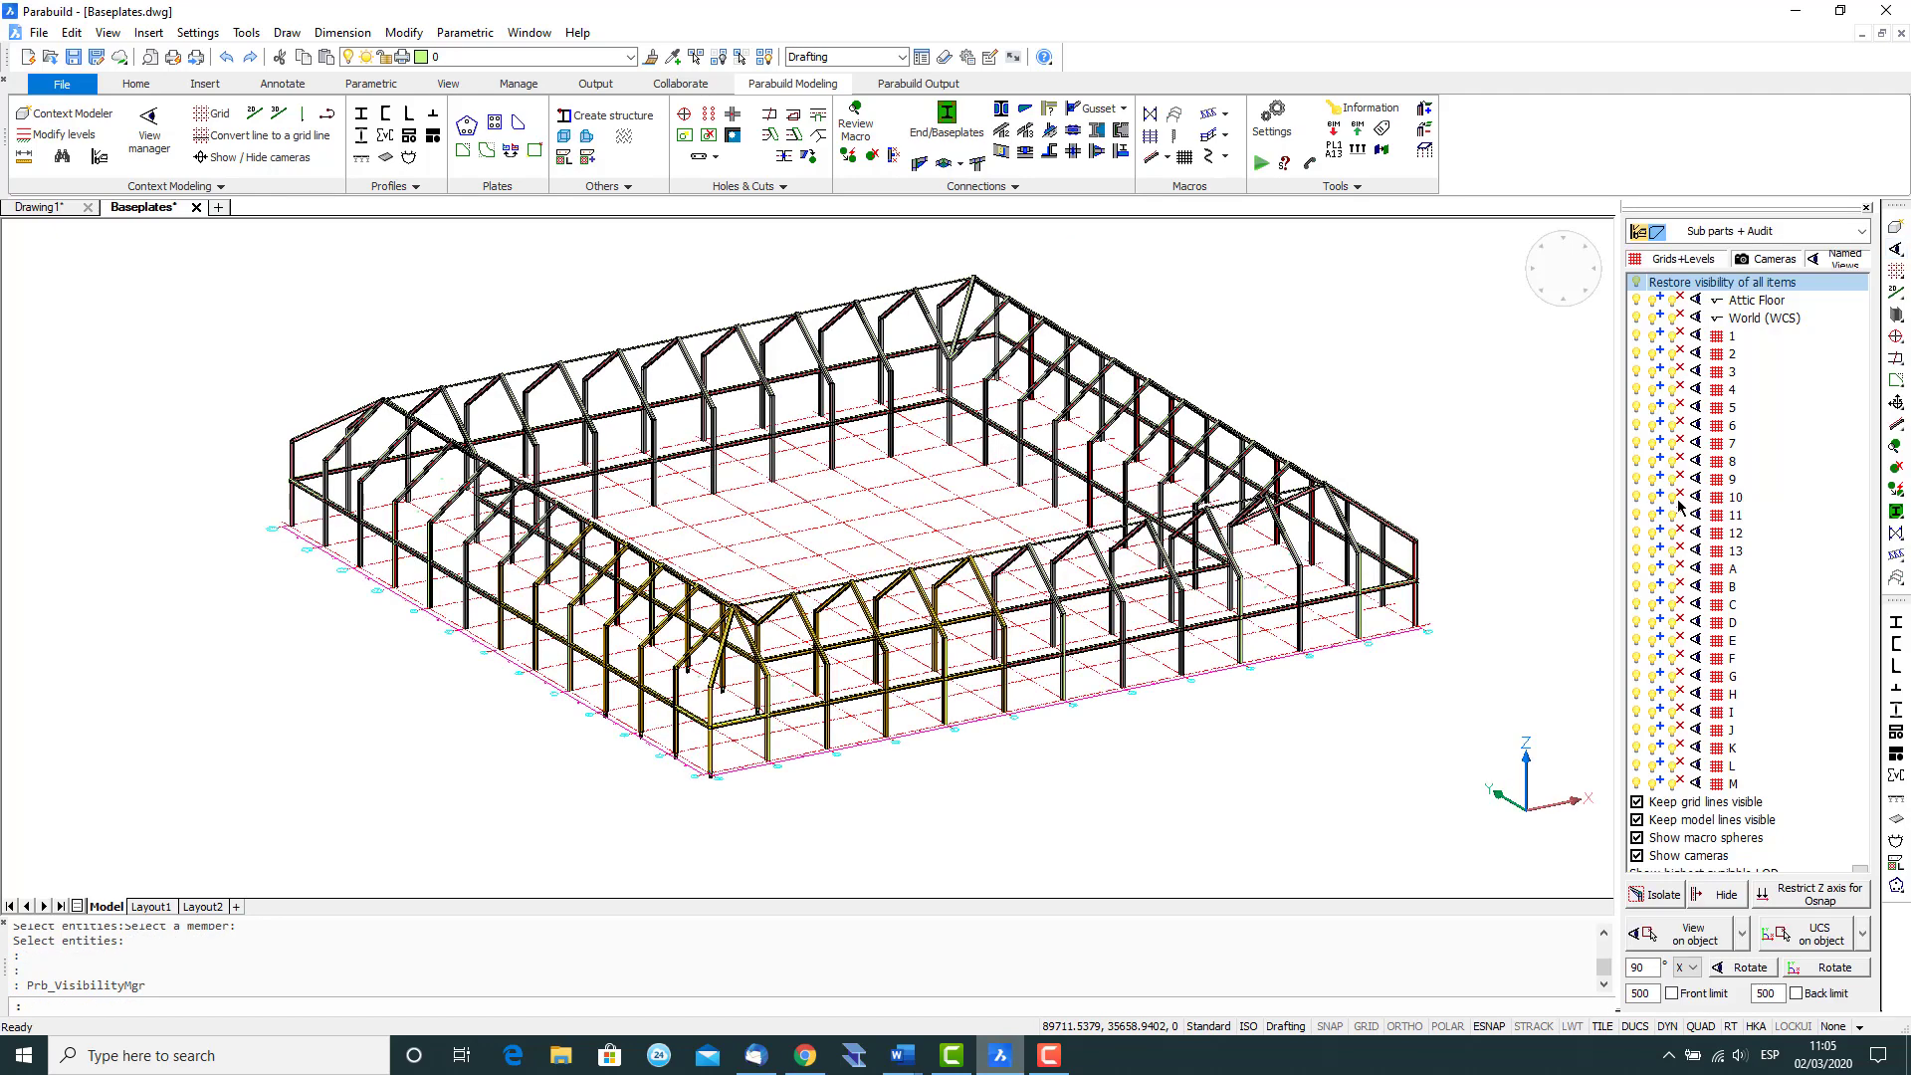
pyautogui.click(1638, 605)
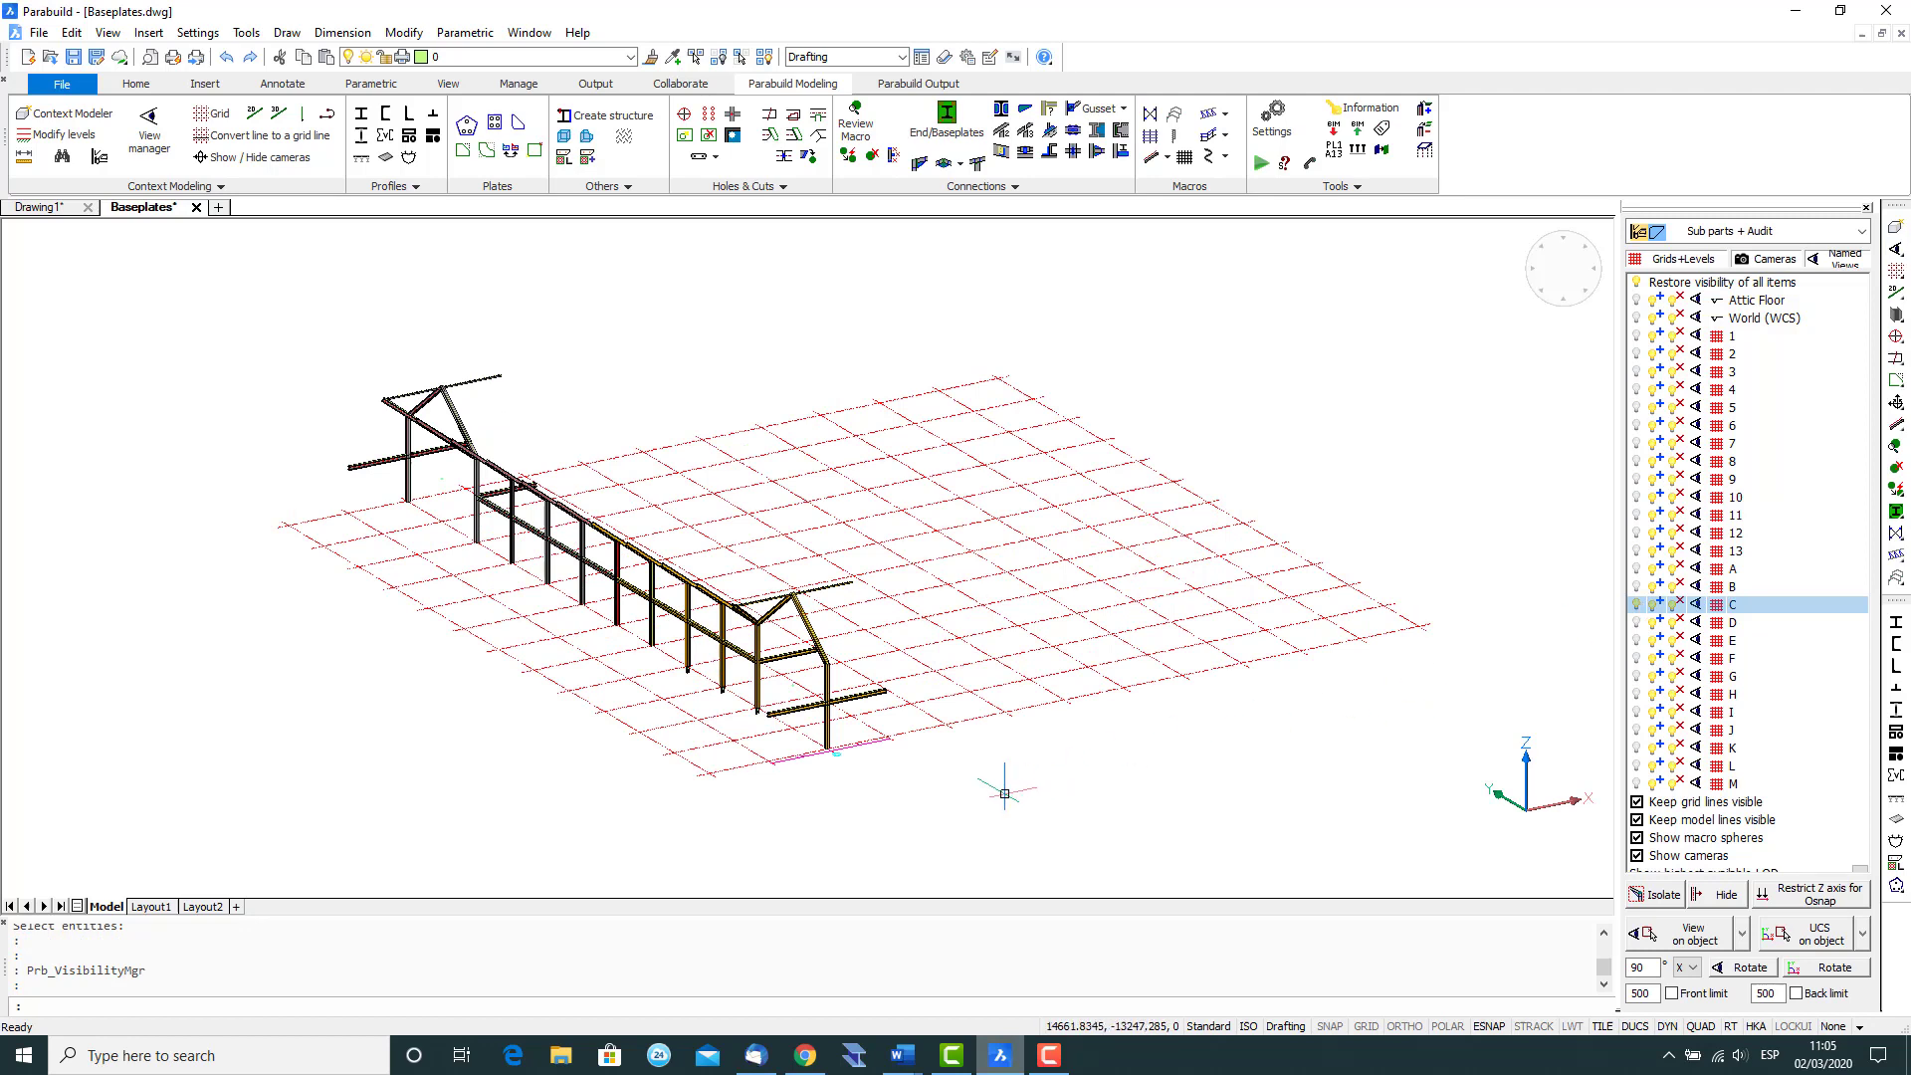
pyautogui.moveTo(1030, 766); pyautogui.dragTo(1219, 766, button='middle')
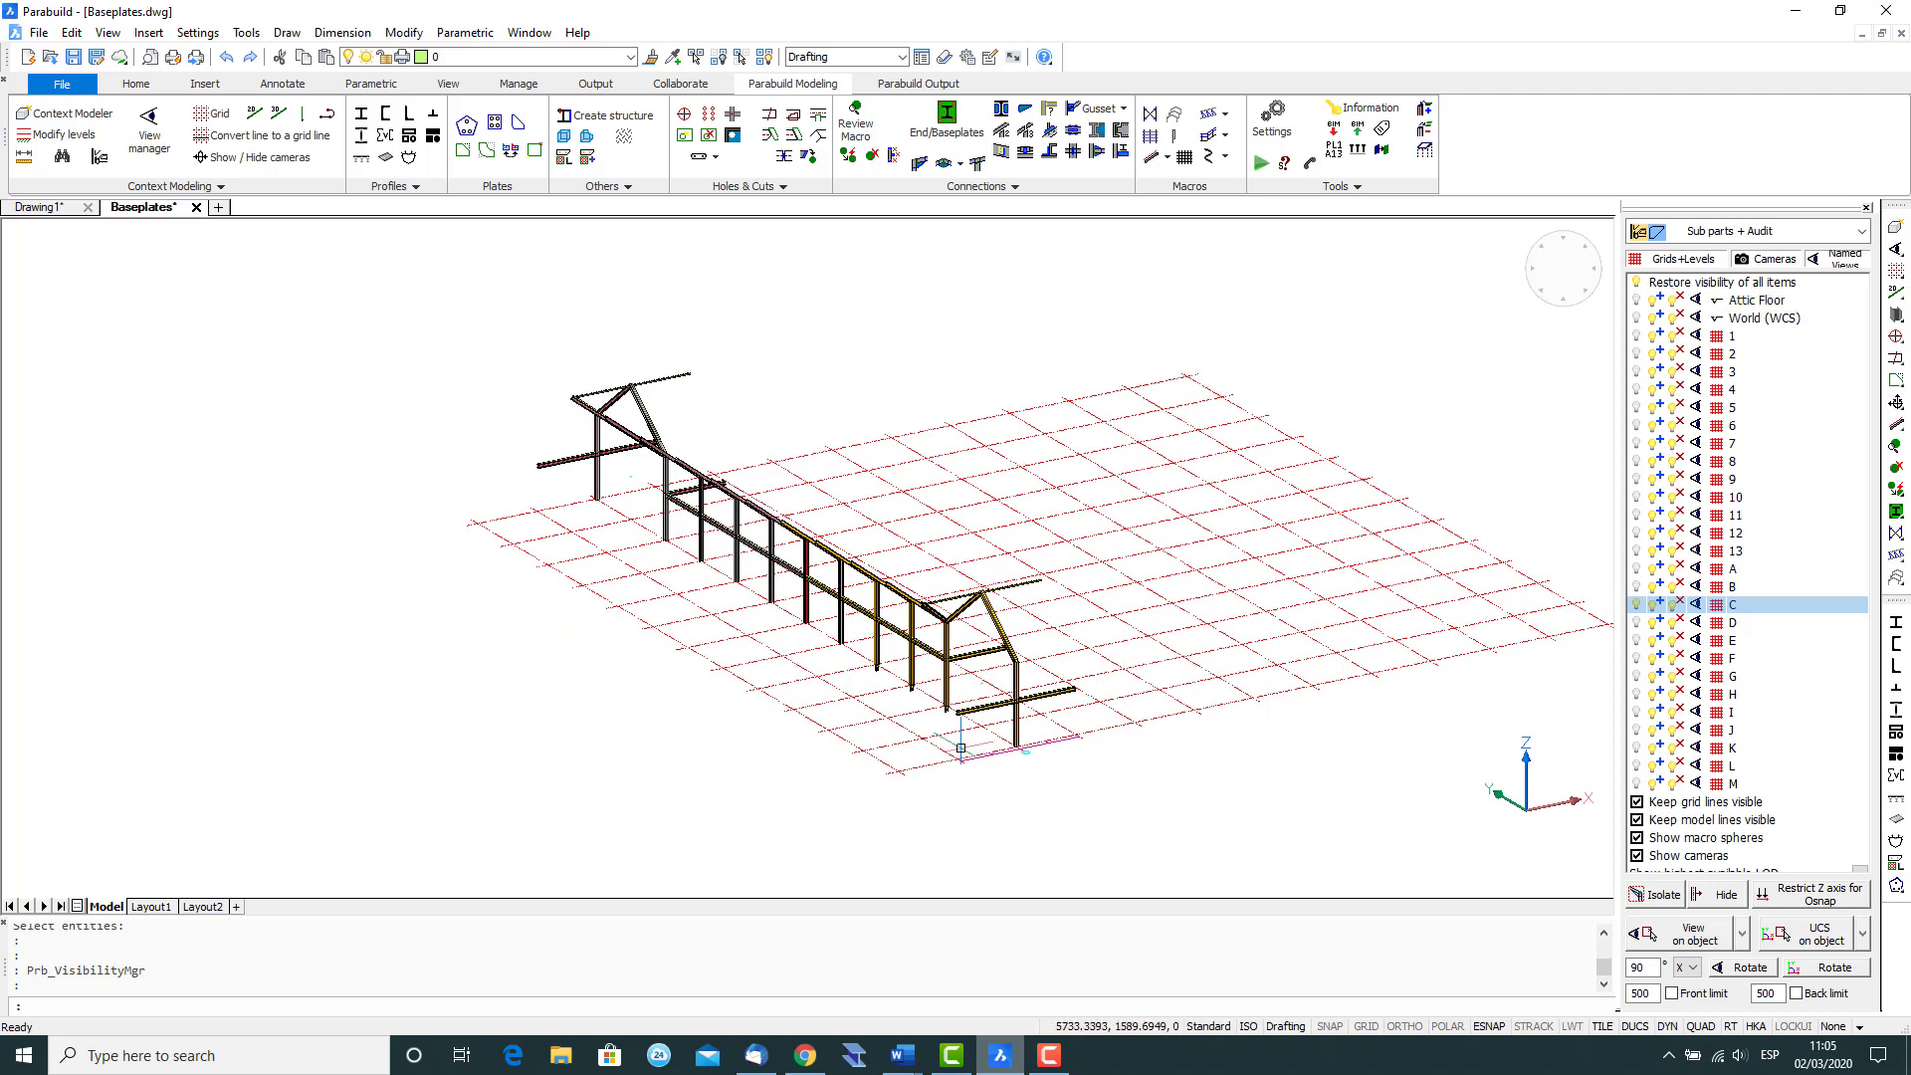
pyautogui.scroll(5, 956, 756)
pyautogui.scroll(2, 956, 756)
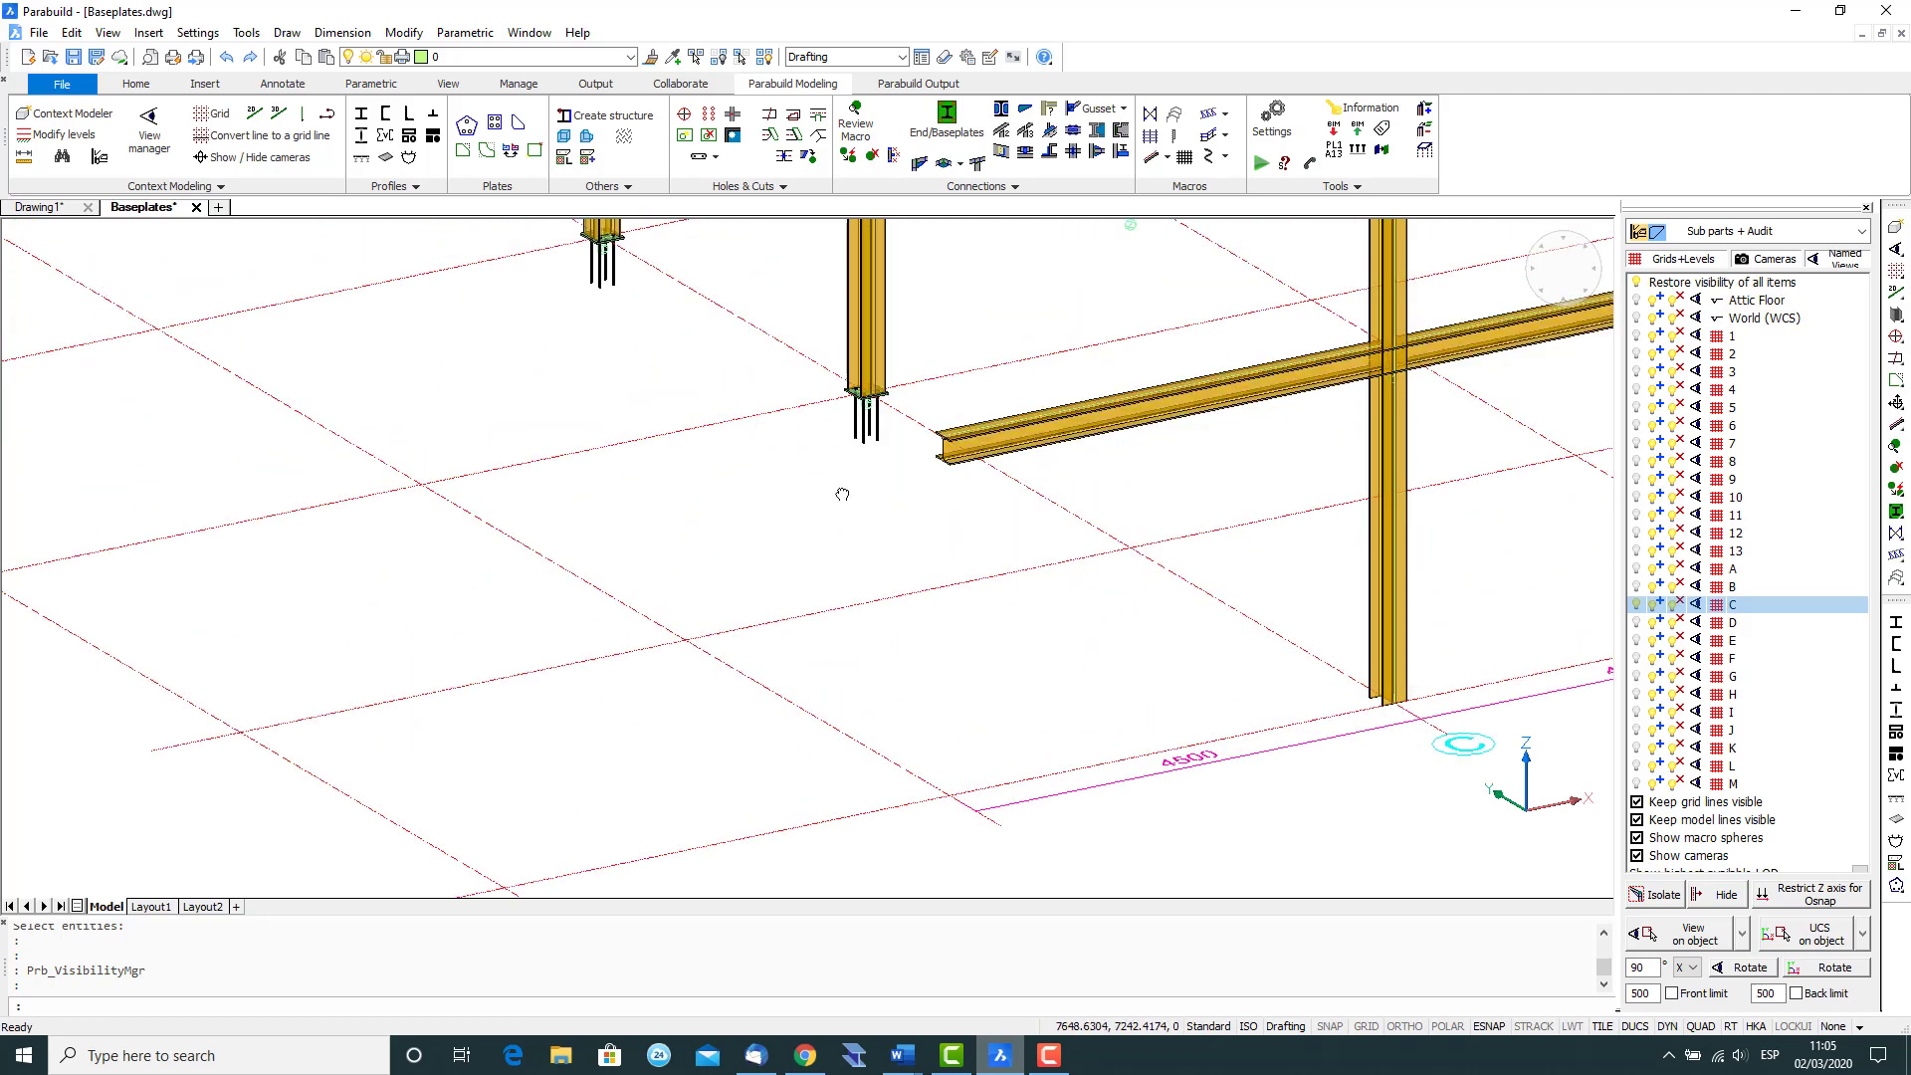
pyautogui.scroll(4, 840, 491)
pyautogui.scroll(3, 1025, 717)
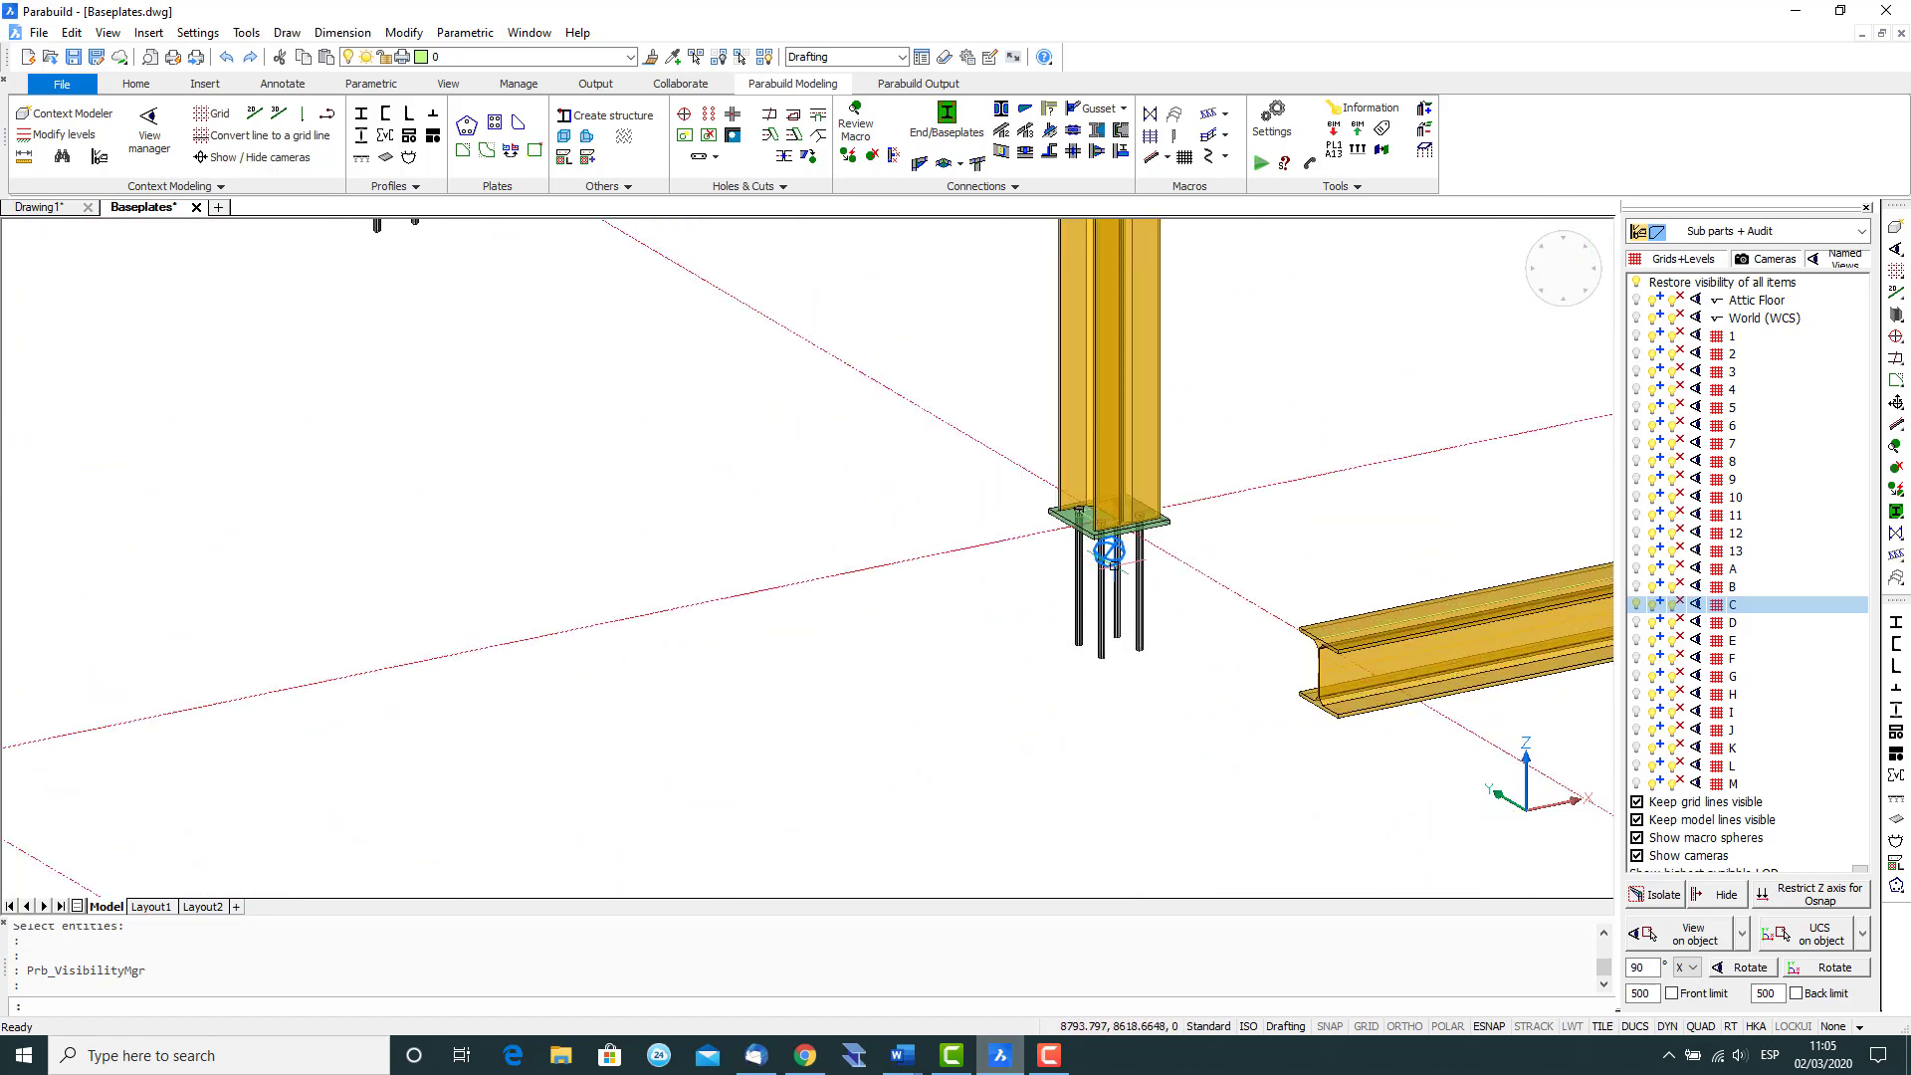
# Set the grid C I Baseplate's top-left edge offset to 140, widening the plate to 395 × 280.
pyautogui.doubleClick(1111, 553)
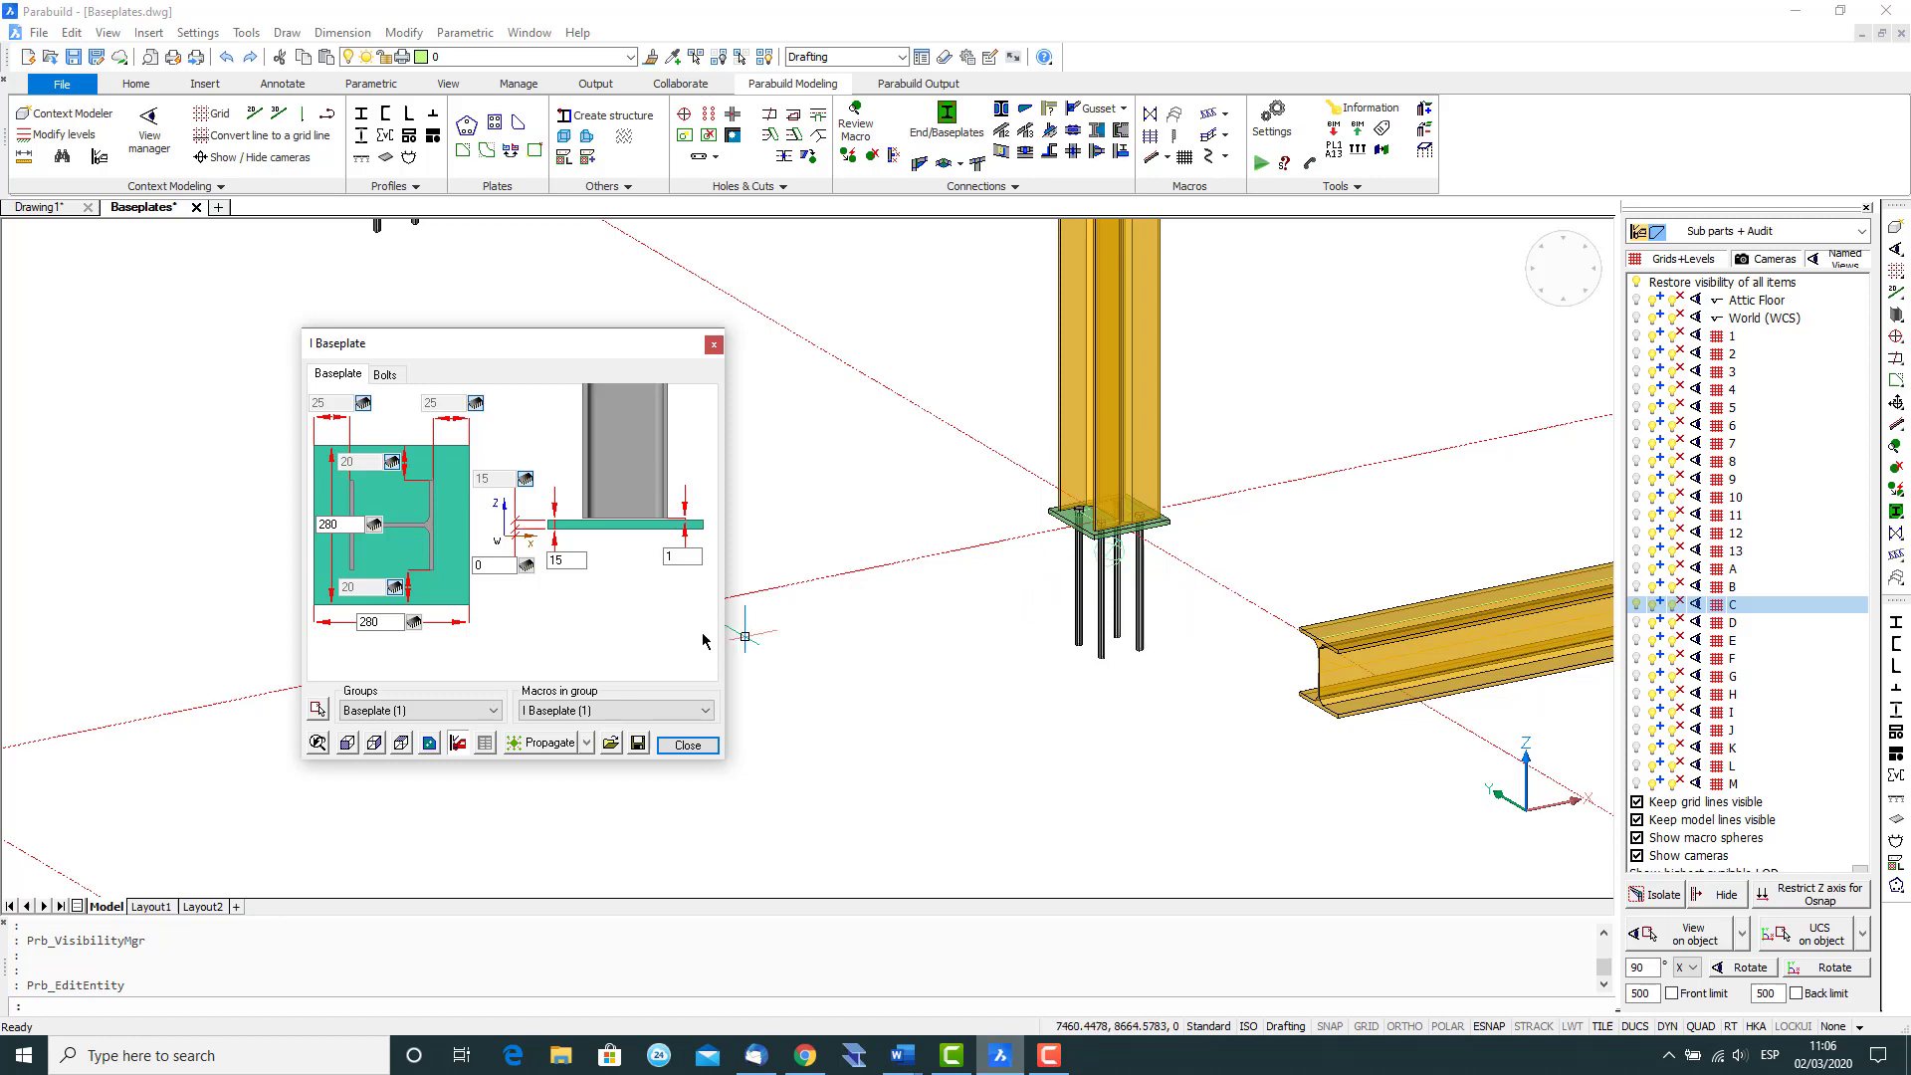
pyautogui.click(414, 623)
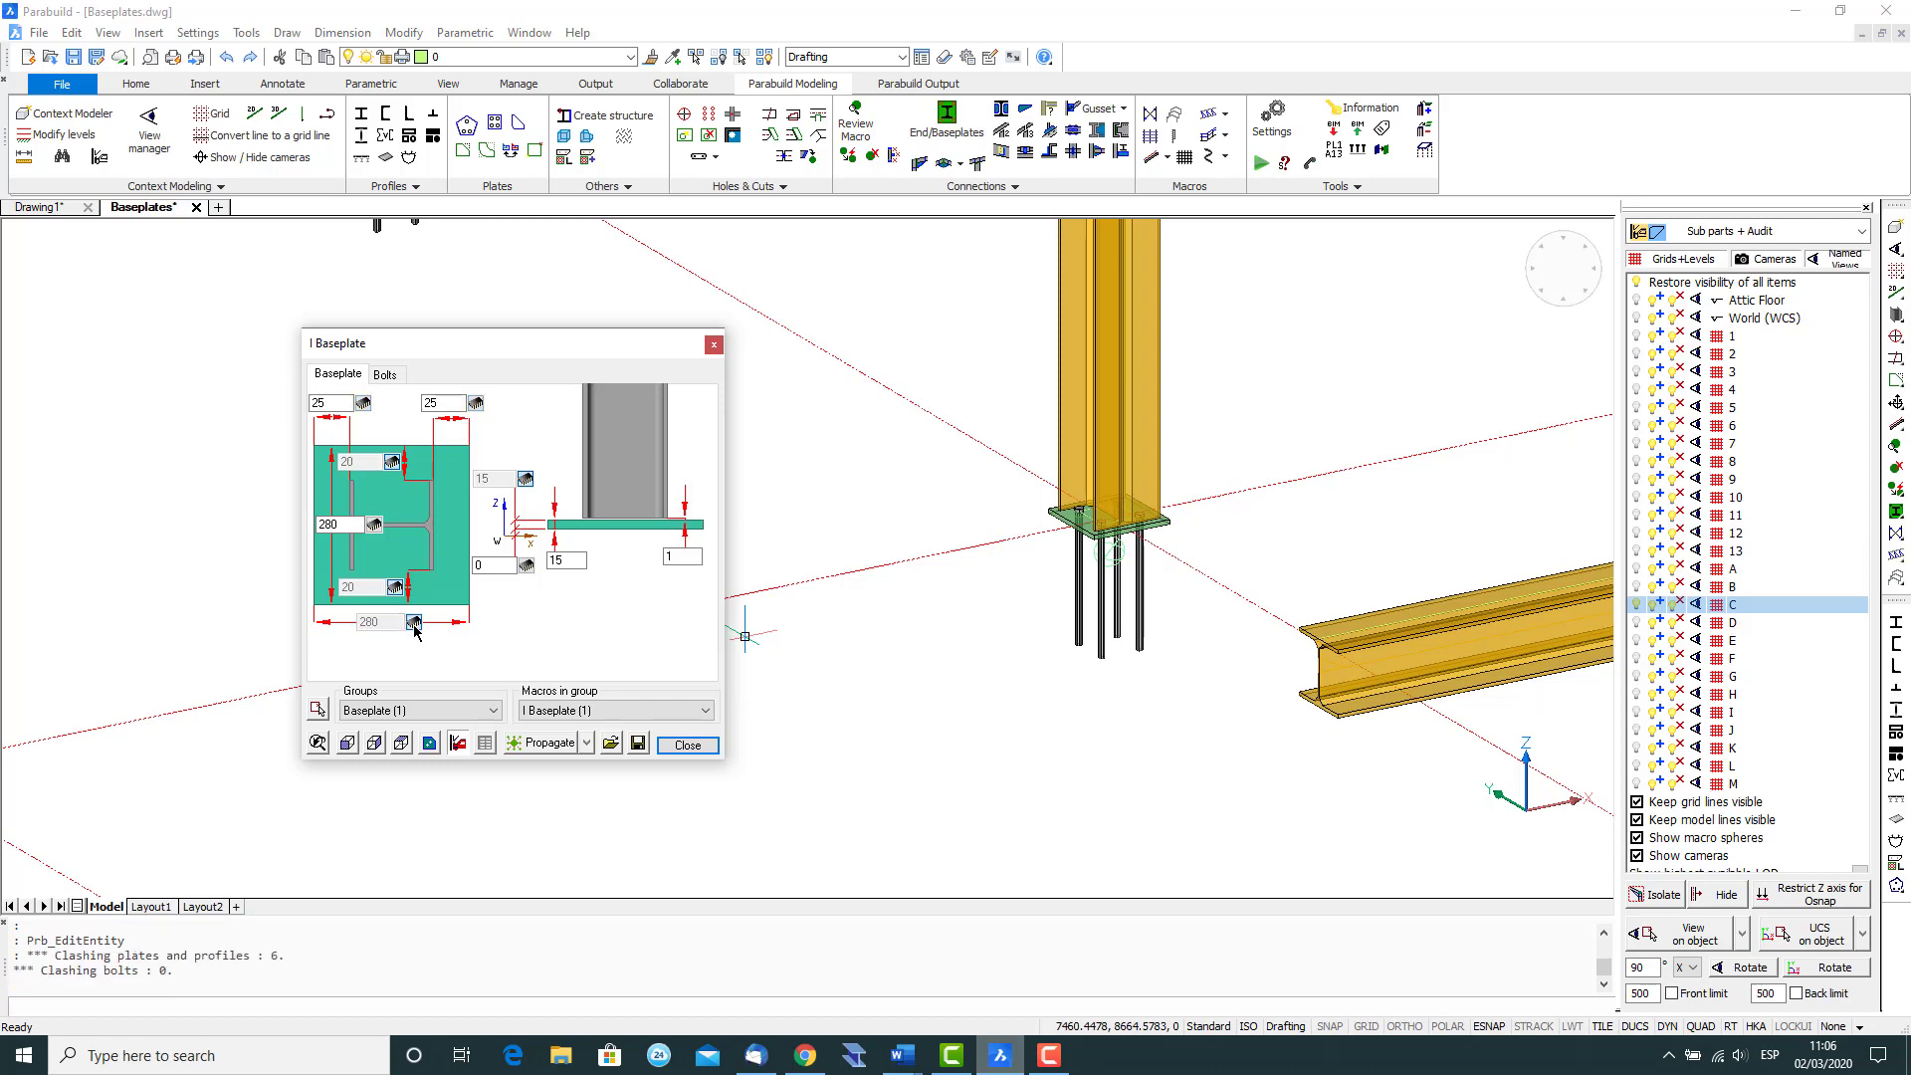
pyautogui.doubleClick(313, 403)
pyautogui.write('140')
pyautogui.press('Return')
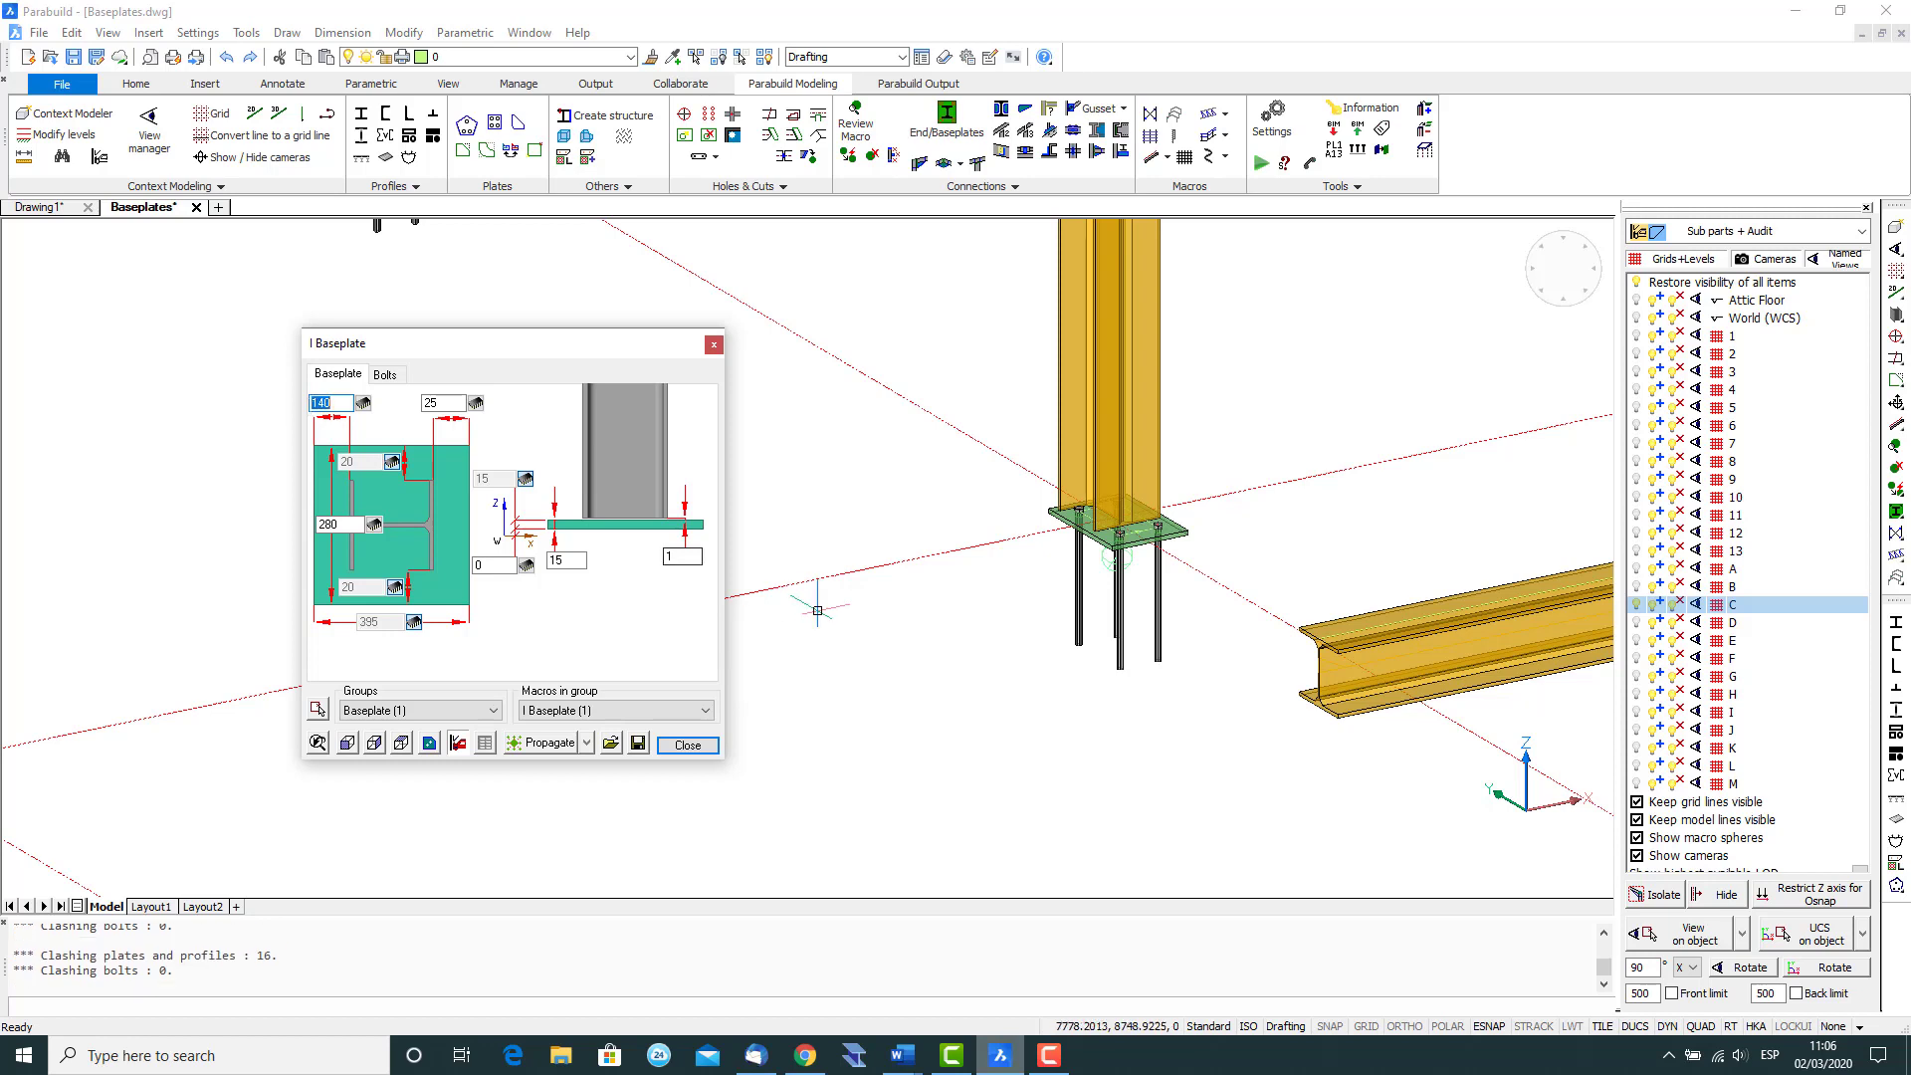
pyautogui.scroll(-1, 881, 669)
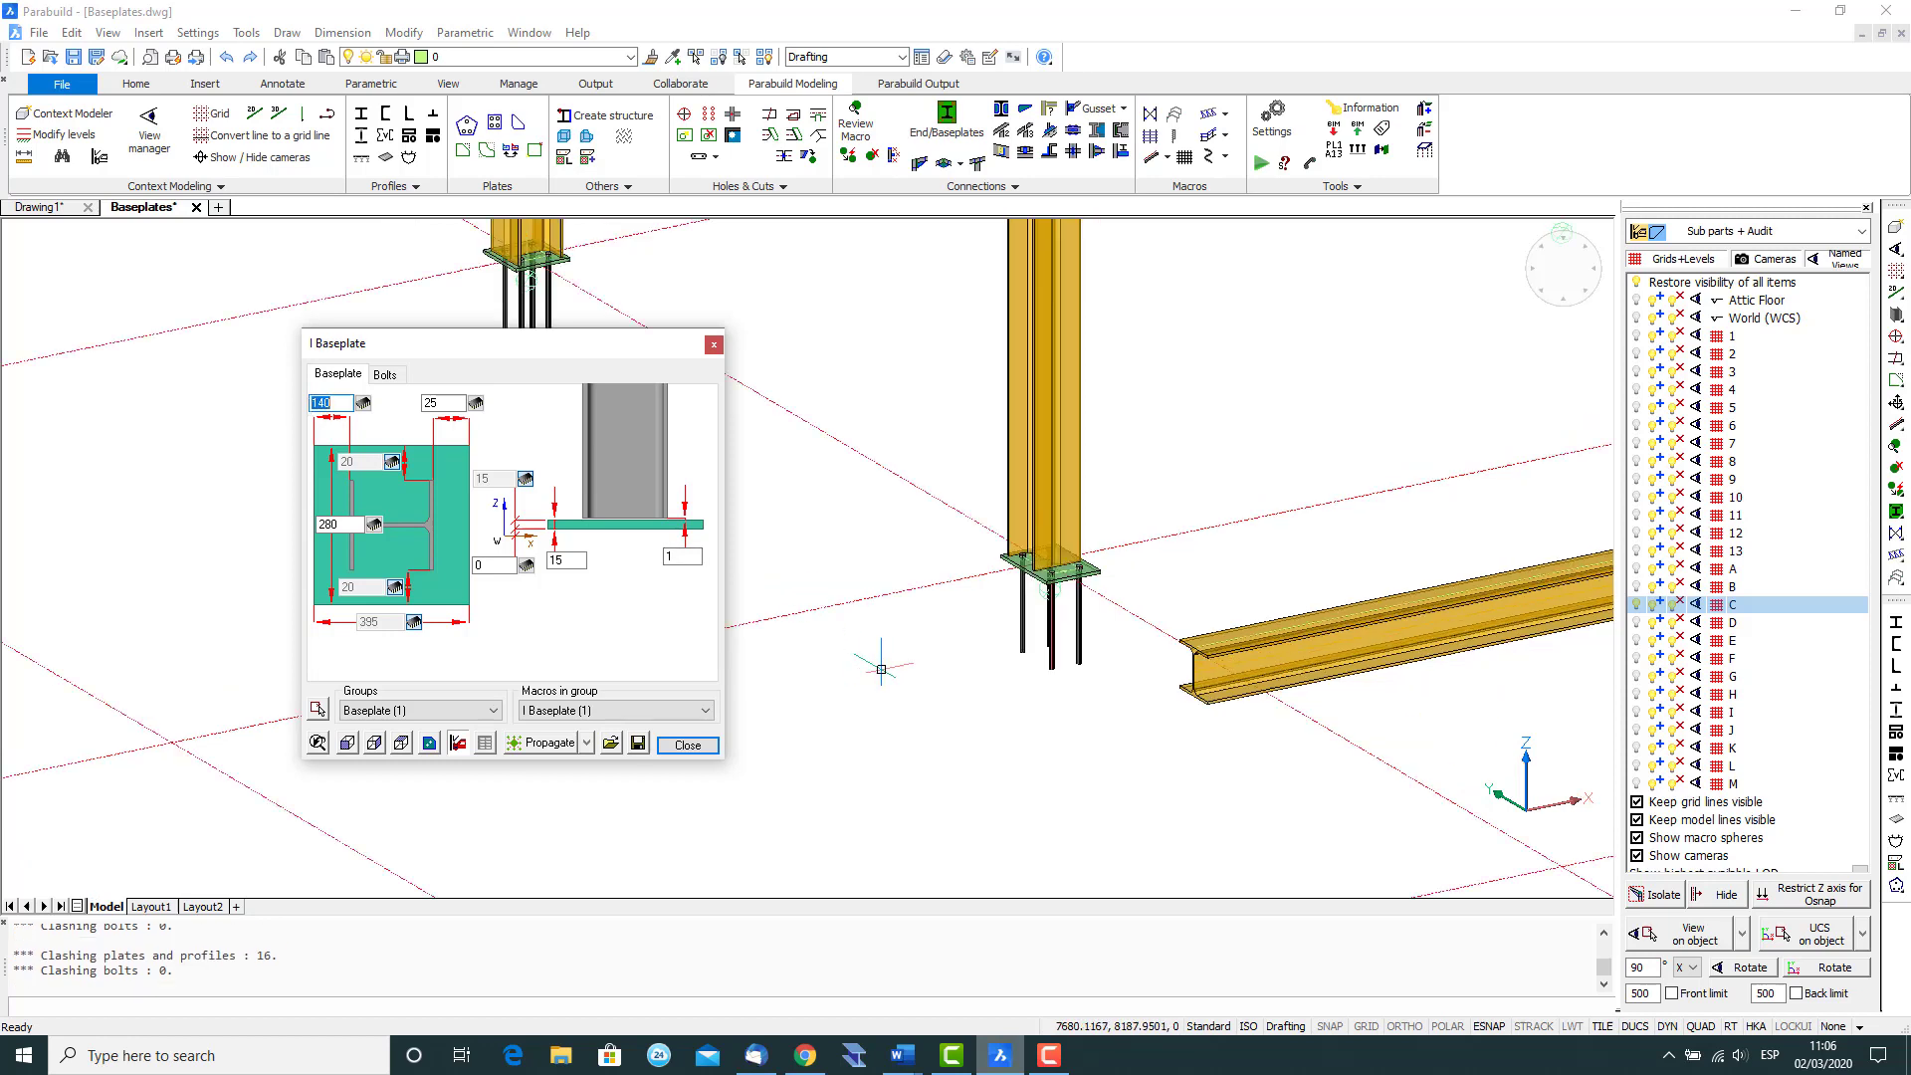
pyautogui.moveTo(648, 354); pyautogui.dragTo(585, 421)
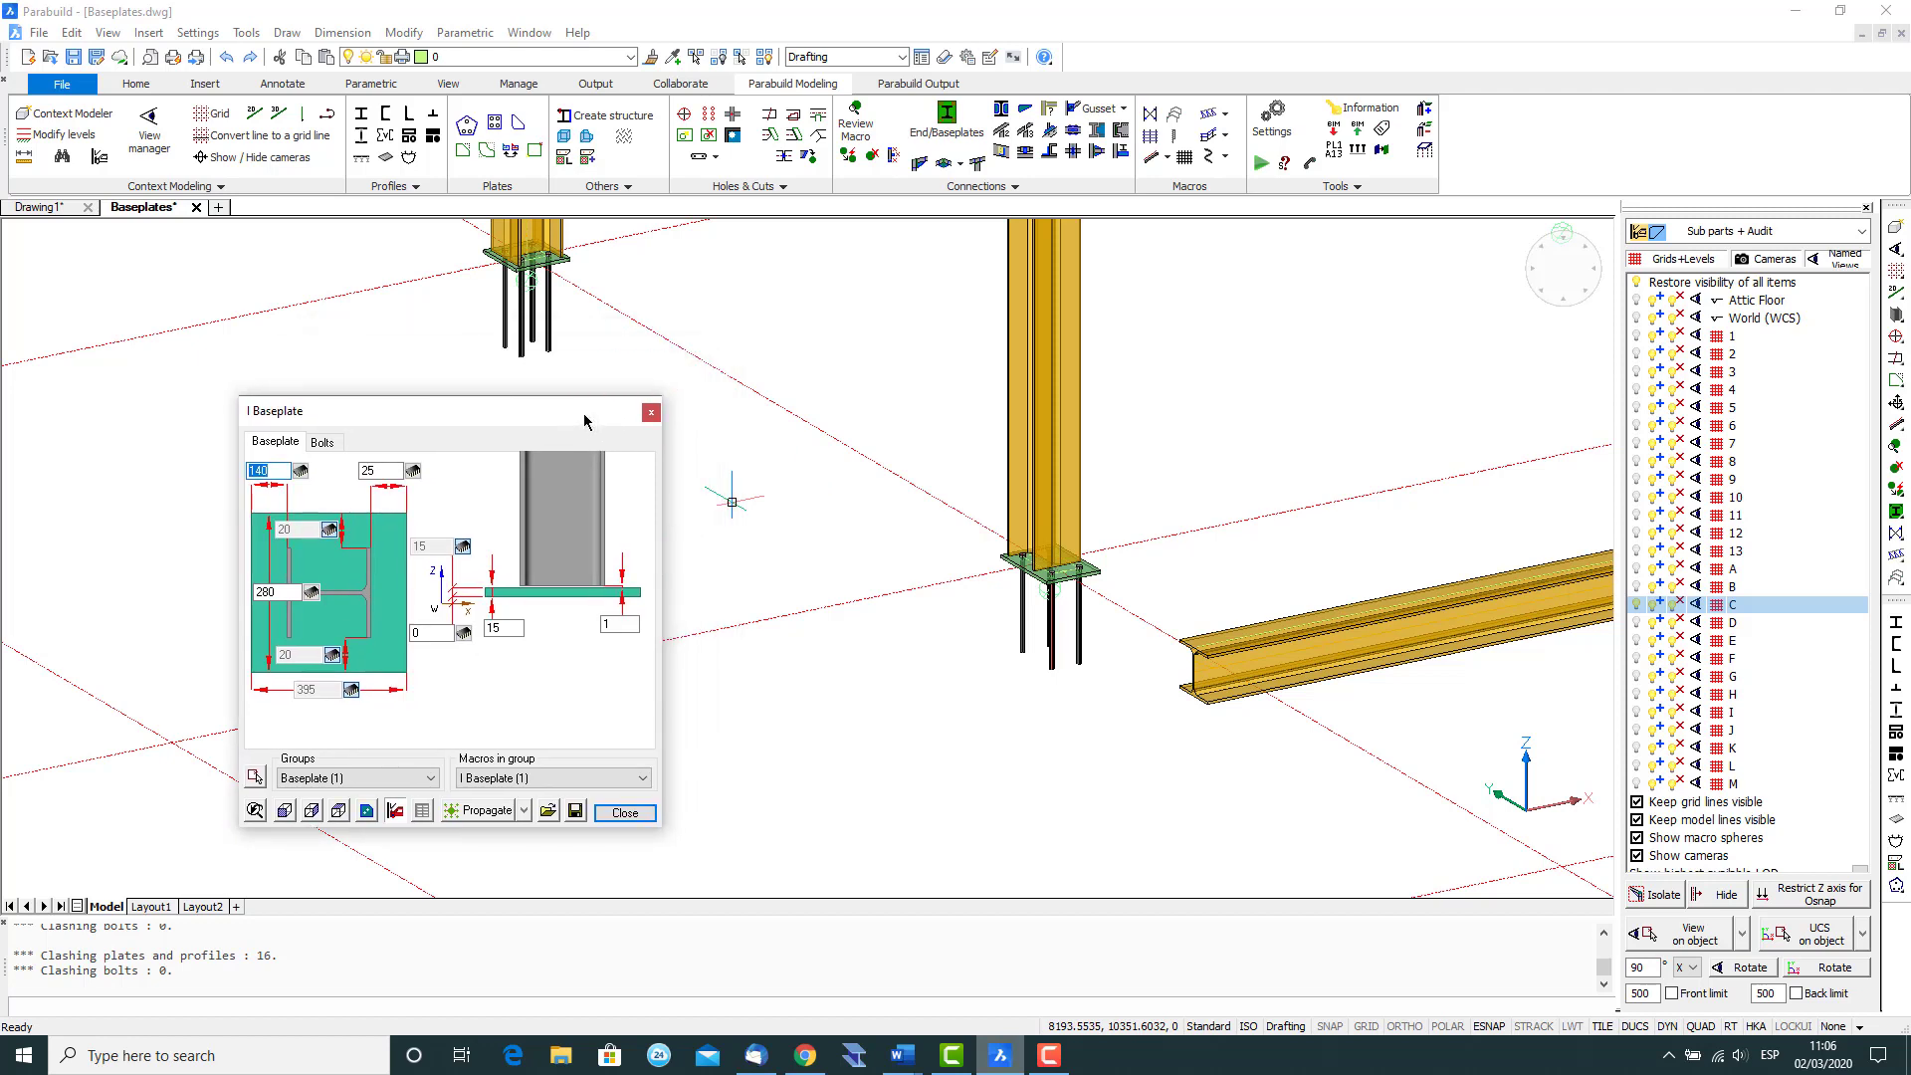
# Smartcopy the 395 × 280 baseplate onto three picked columns, forming the Baseplate (4) group.
pyautogui.click(524, 810)
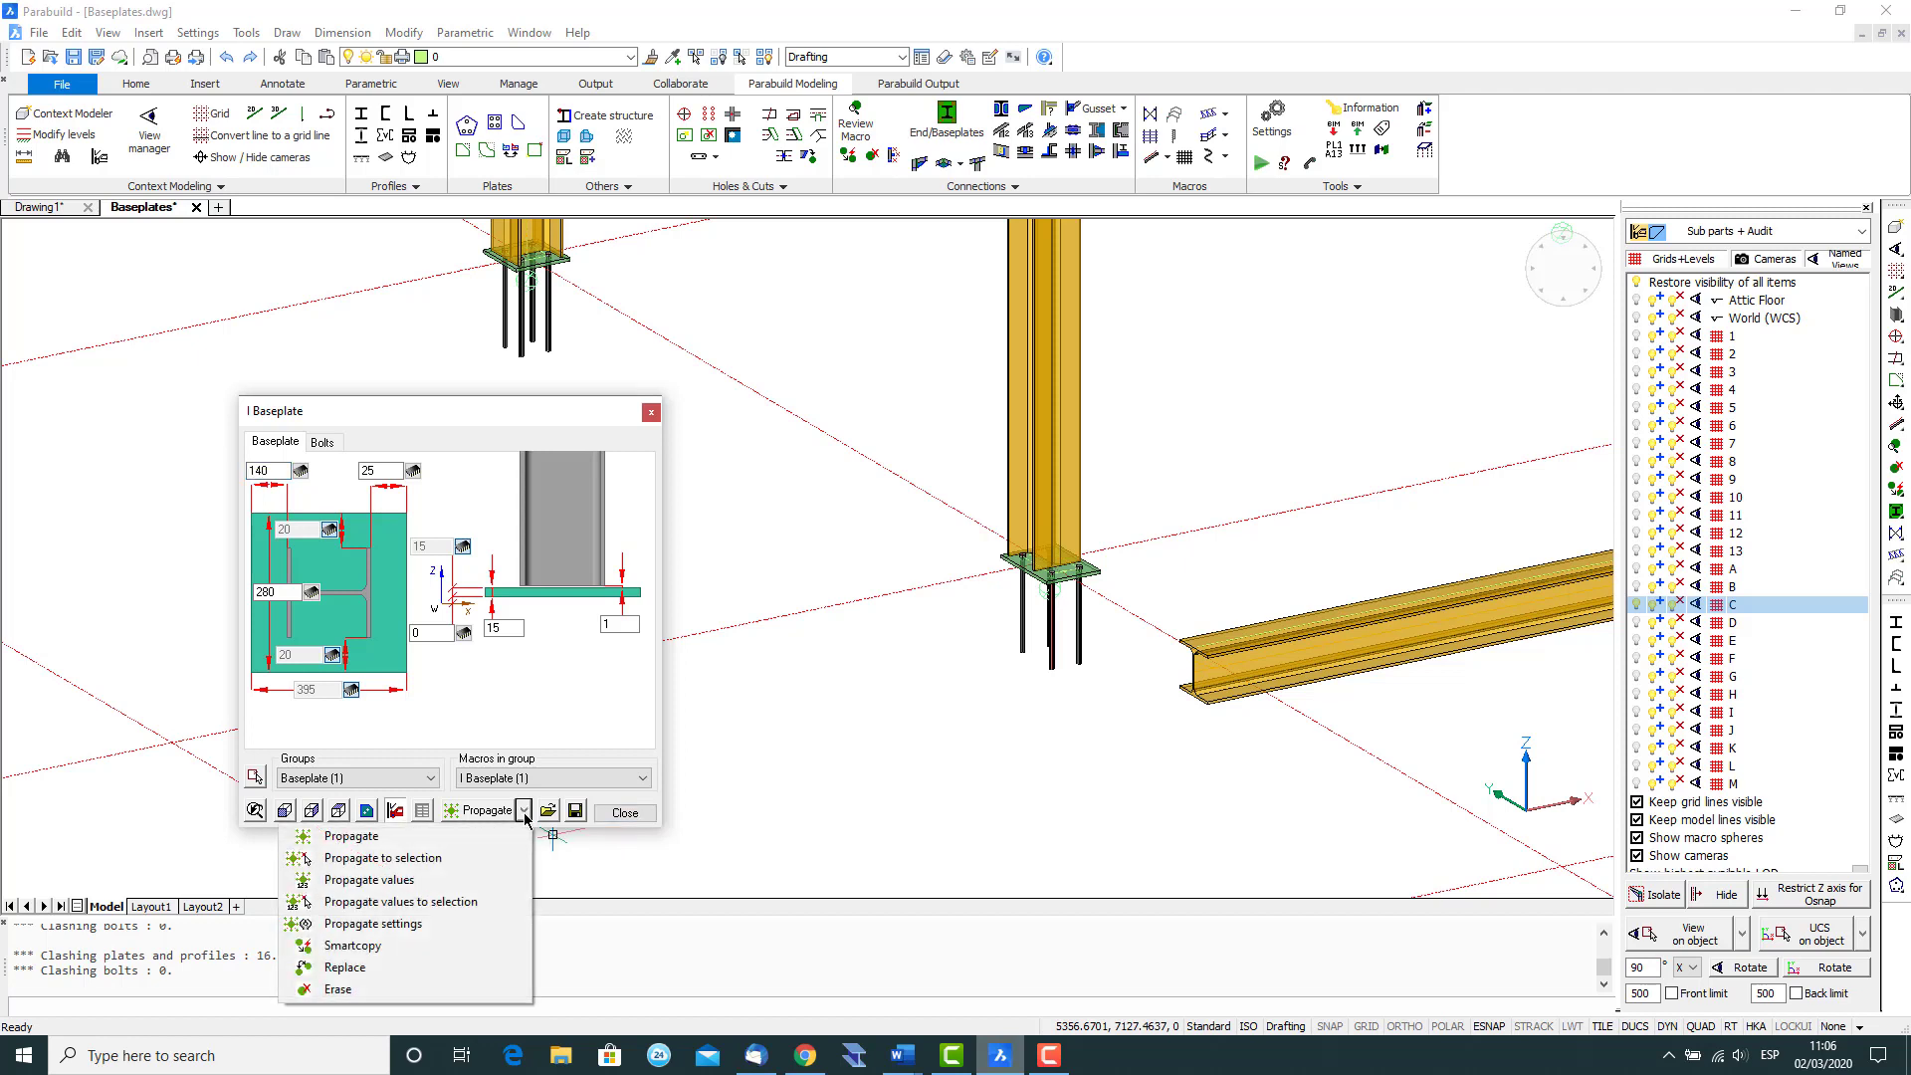
pyautogui.click(389, 947)
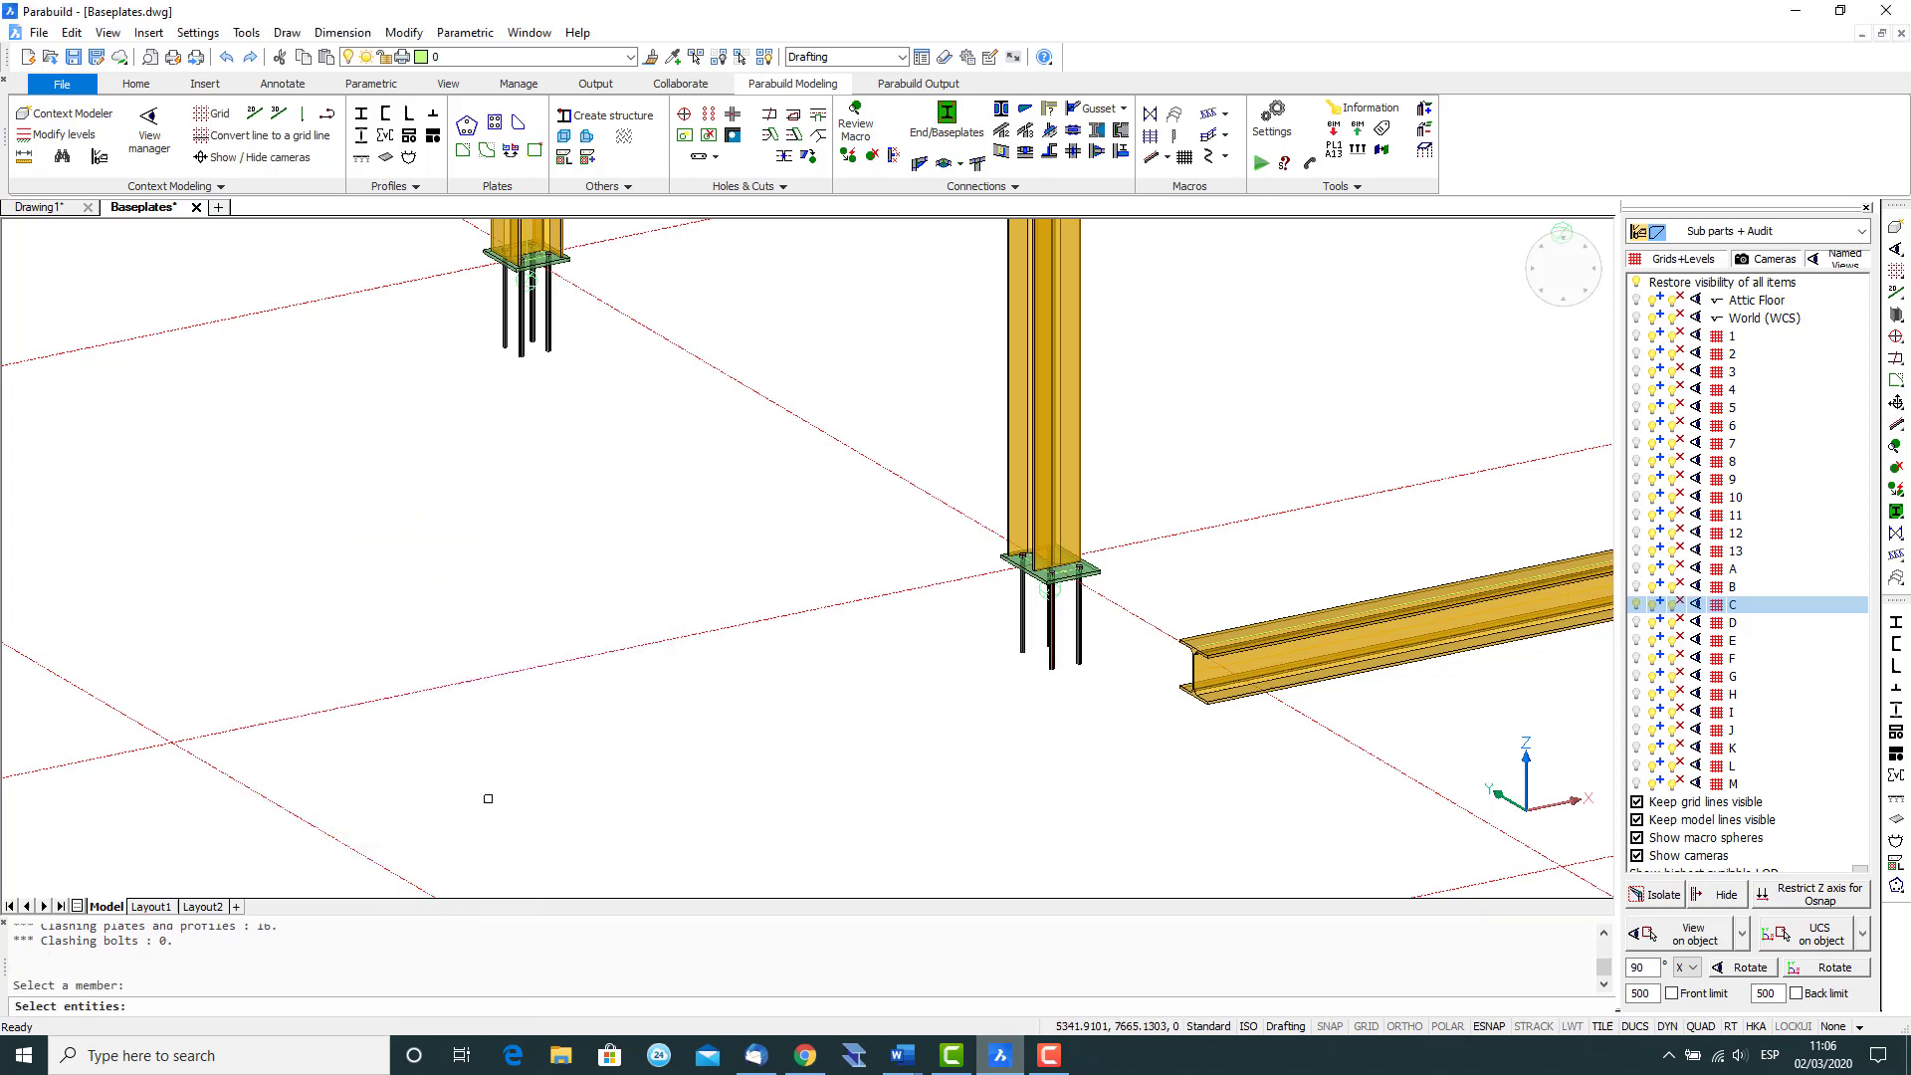
pyautogui.moveTo(350, 568); pyautogui.dragTo(696, 649, button='middle')
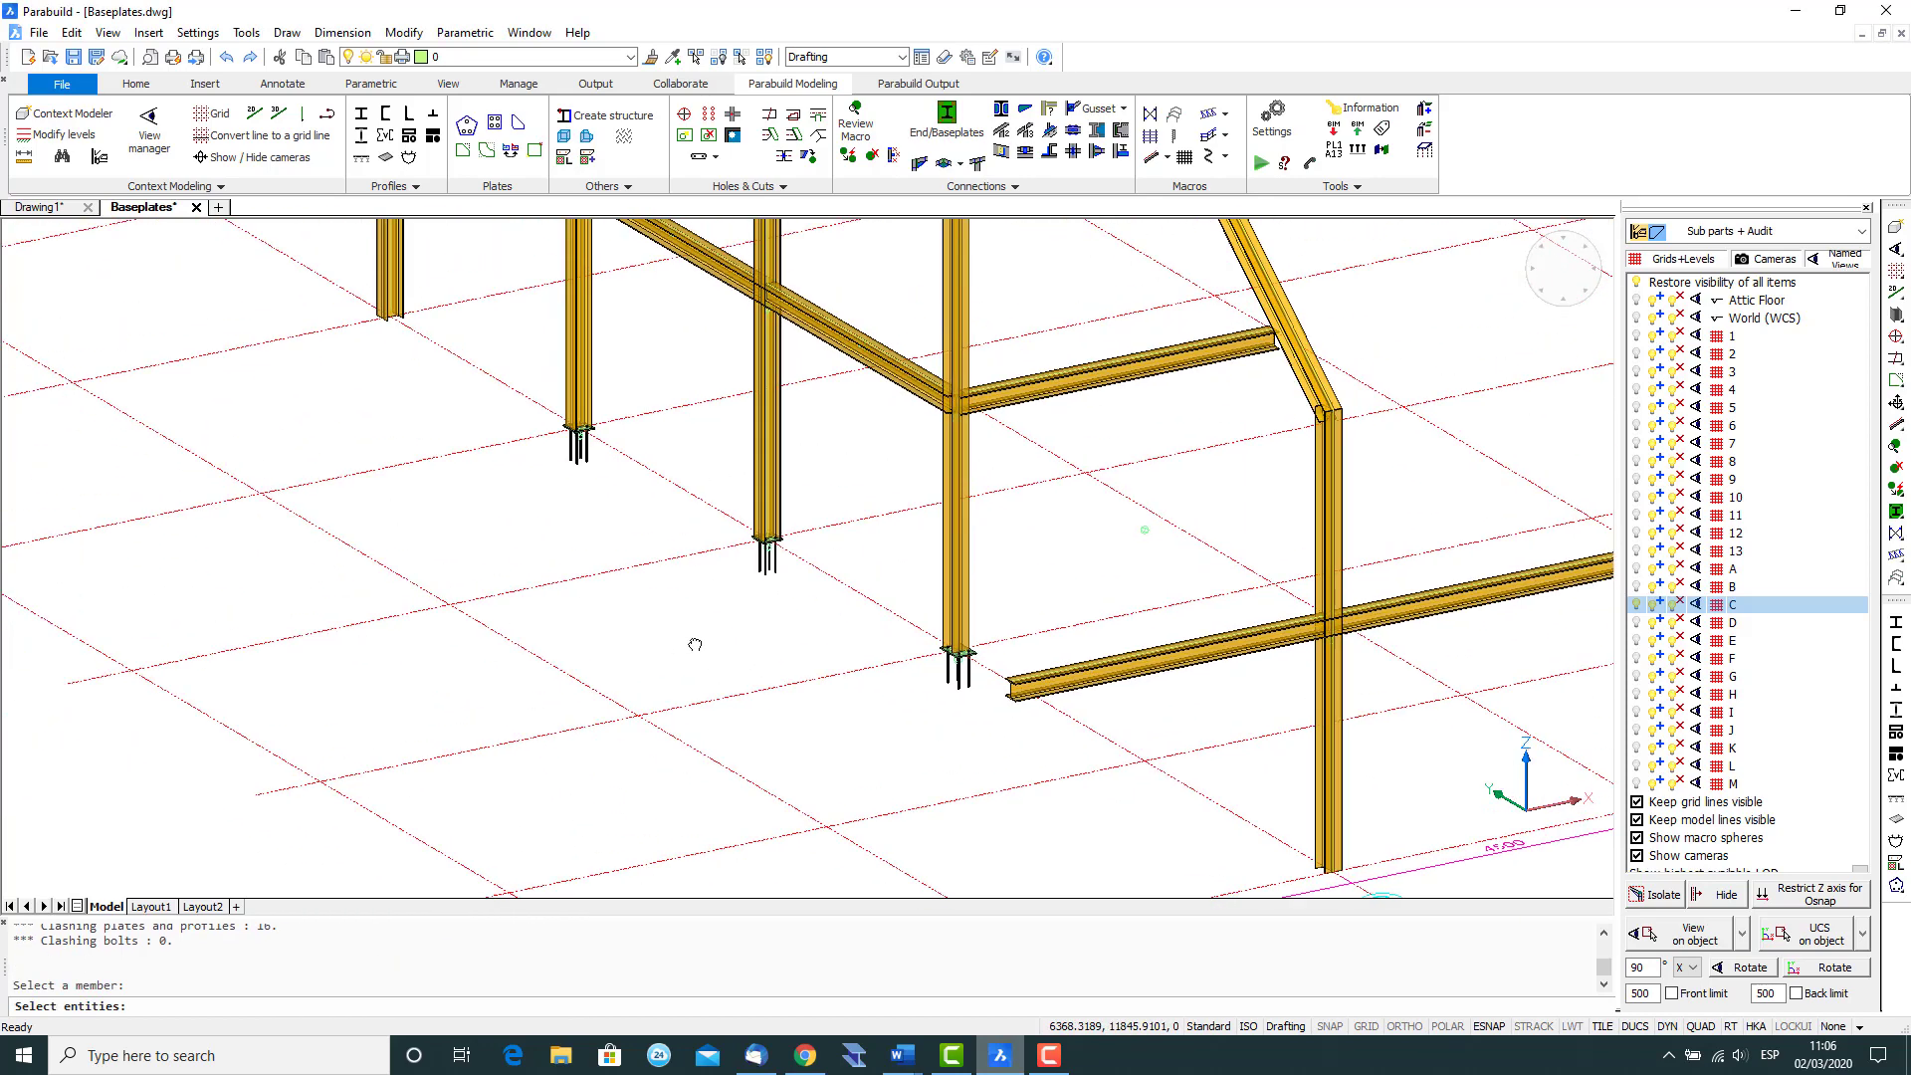
pyautogui.click(447, 310)
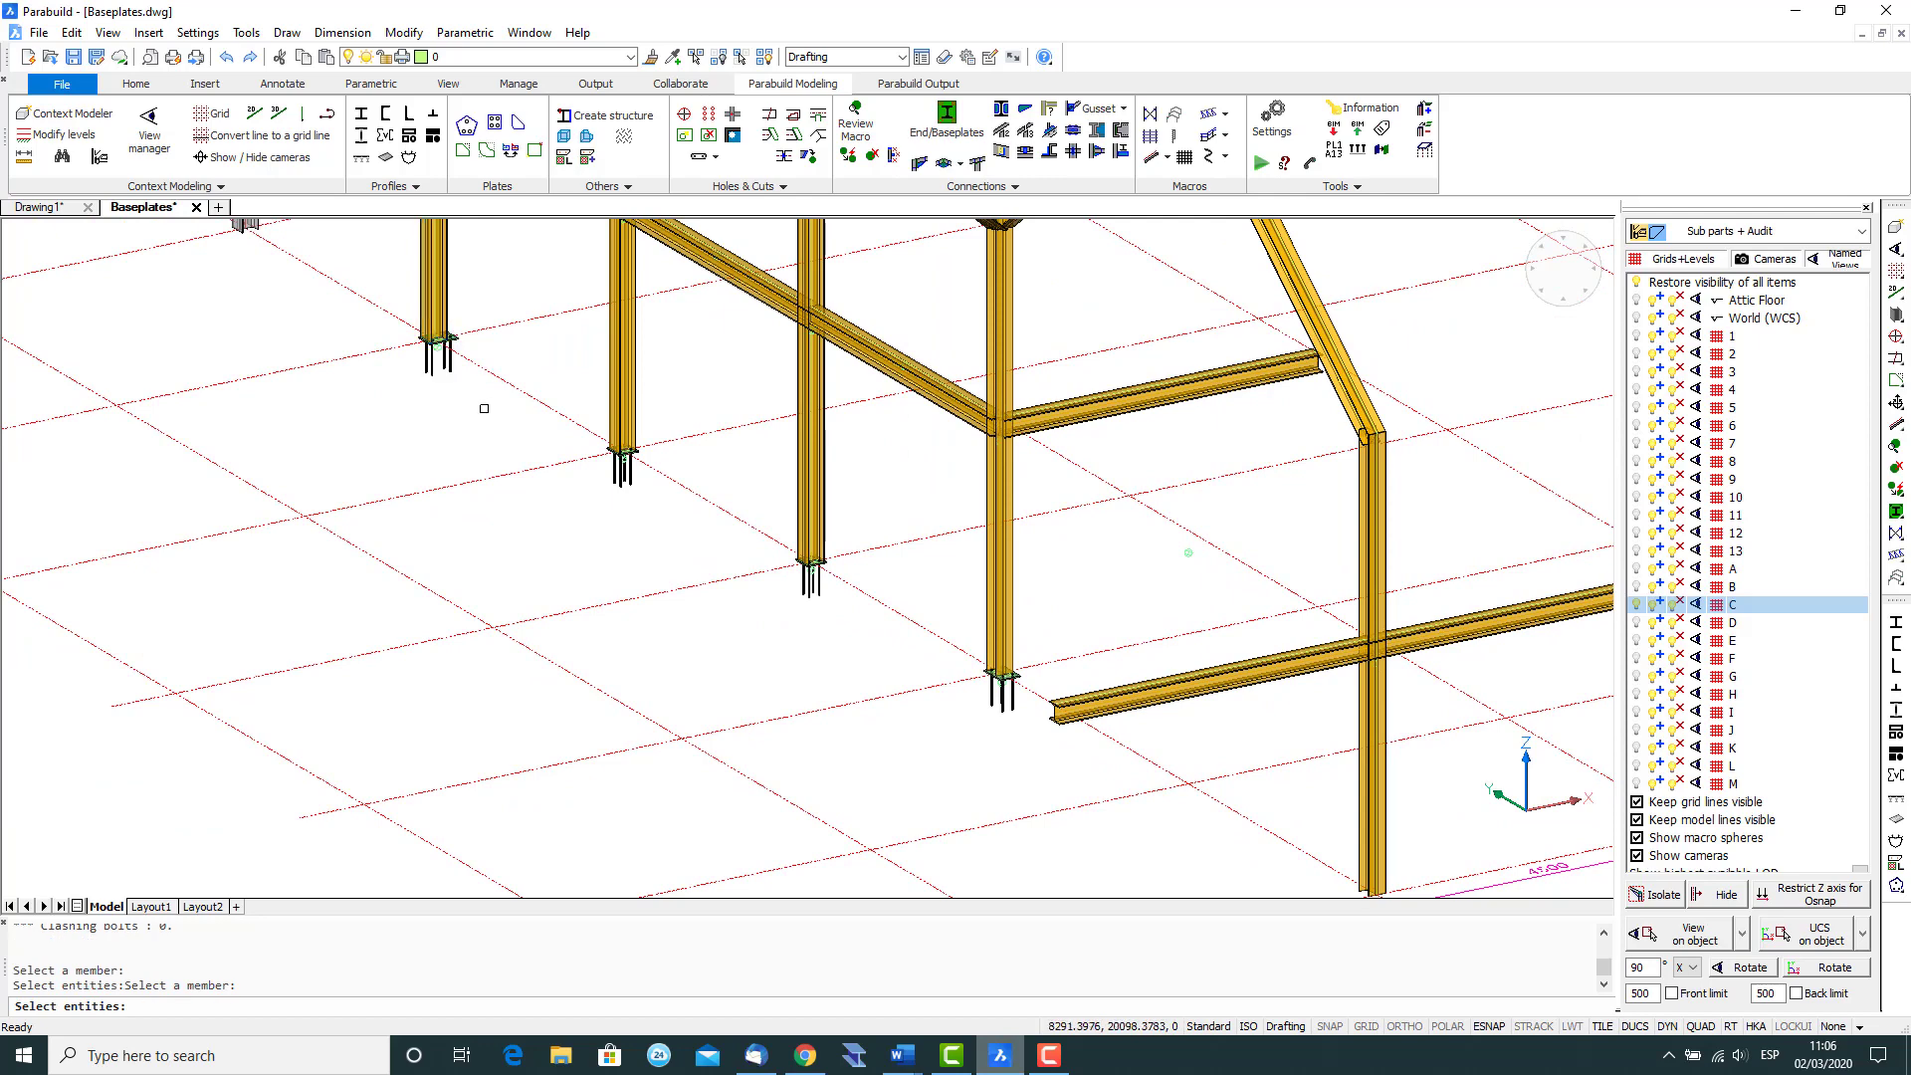
pyautogui.scroll(-2, 290, 427)
pyautogui.click(269, 272)
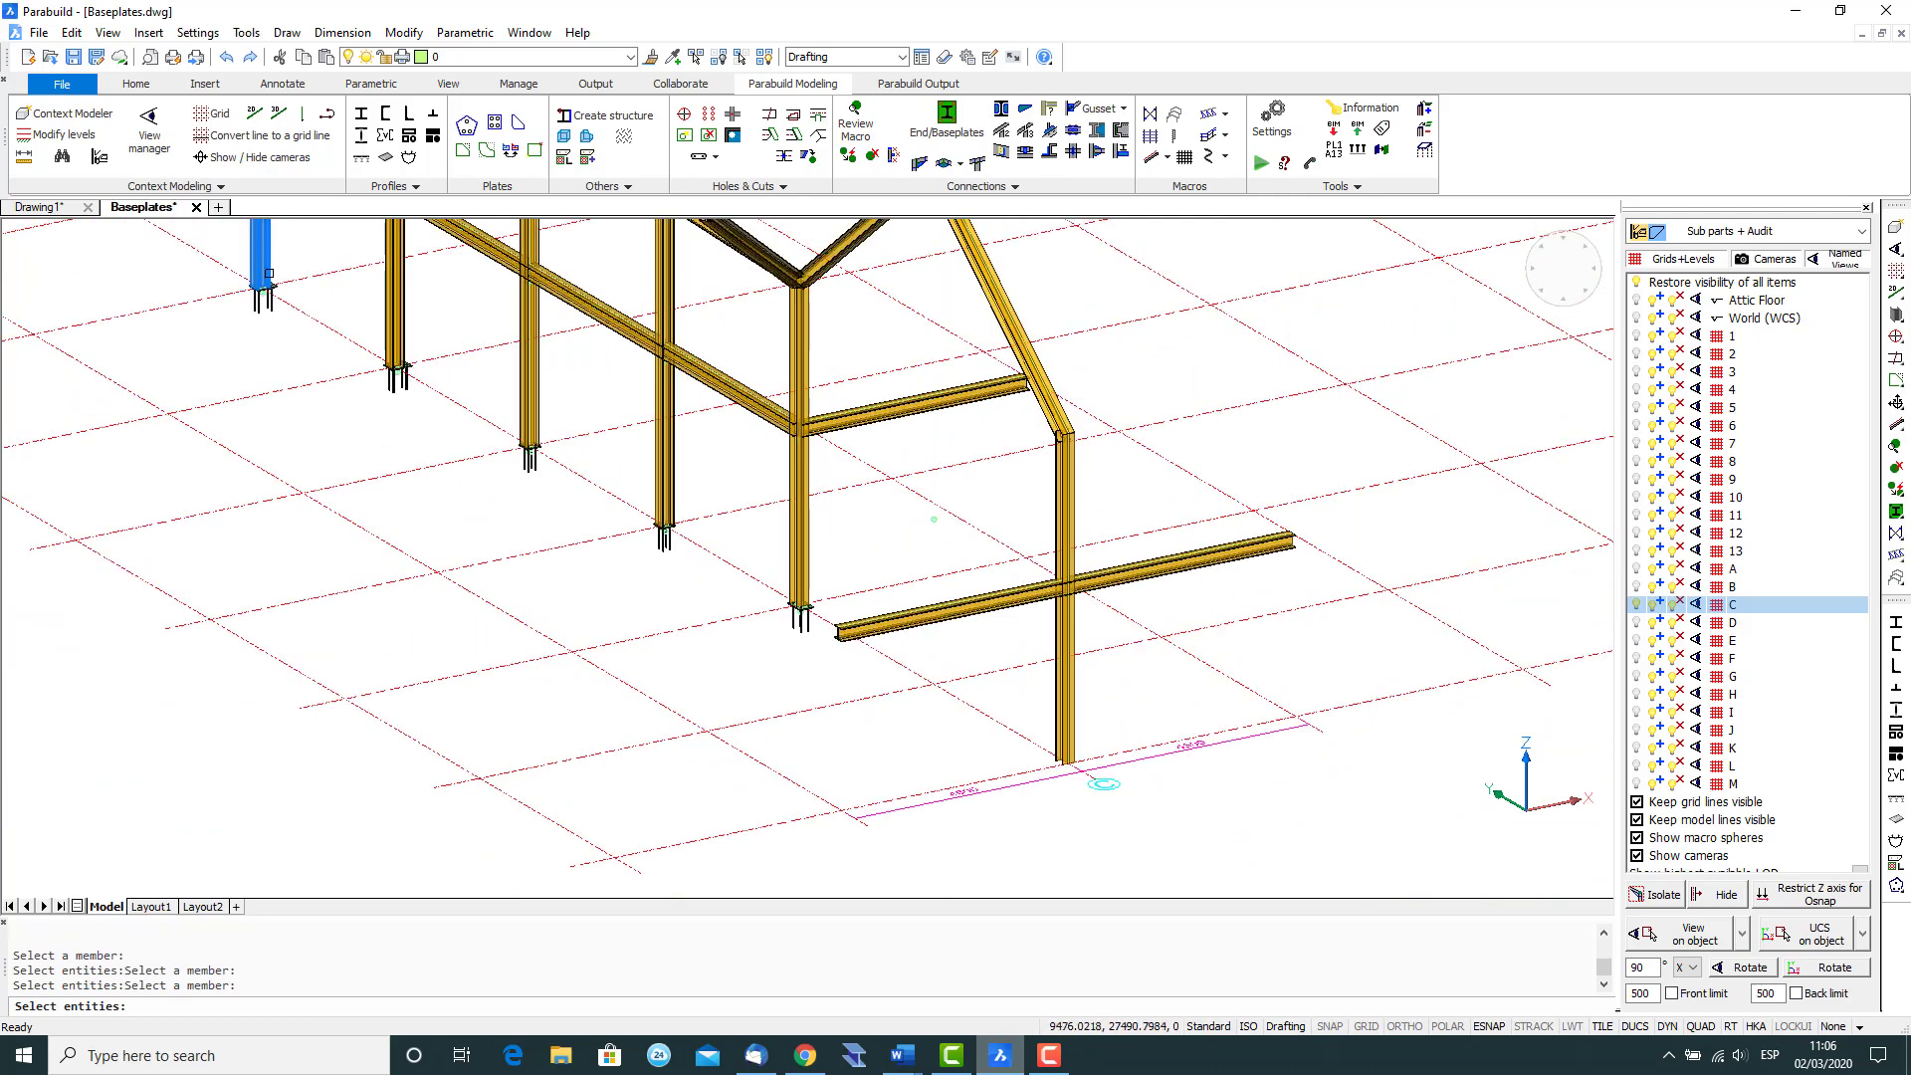
pyautogui.scroll(3, 457, 498)
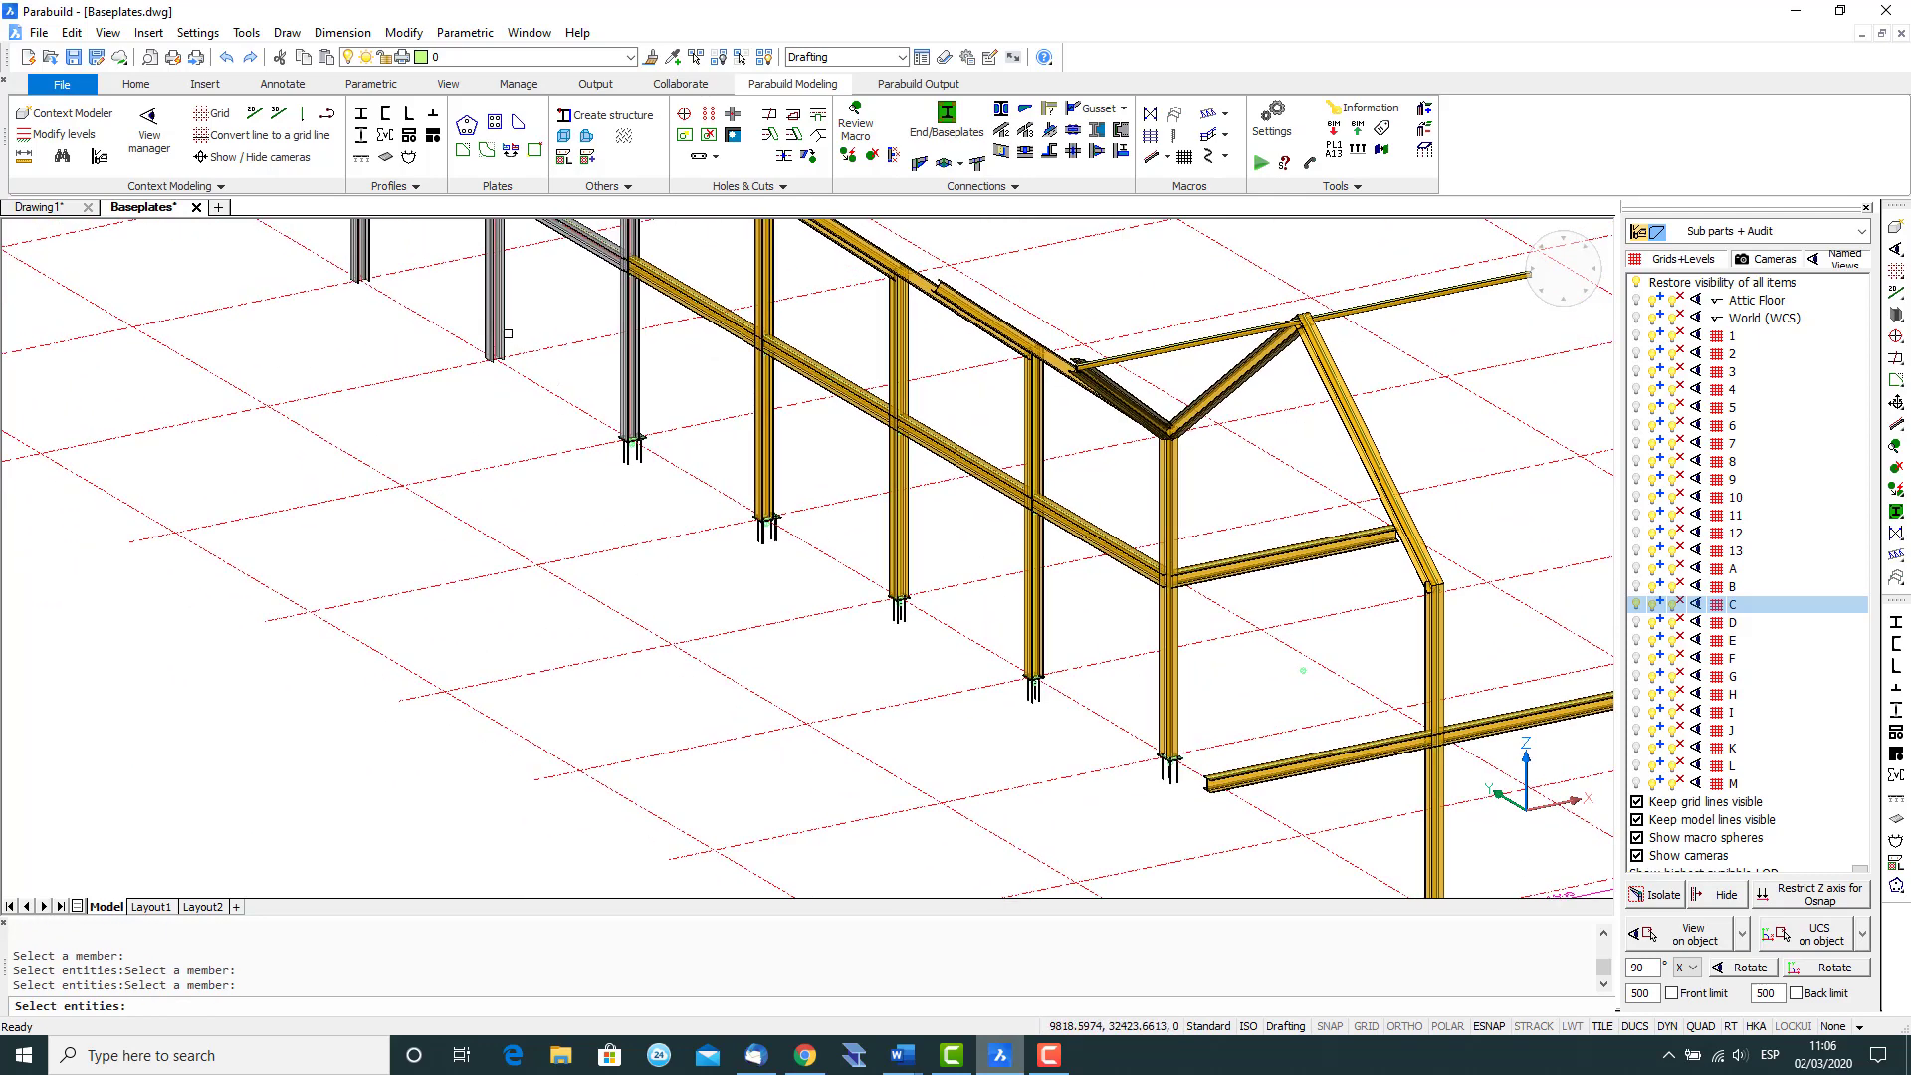
pyautogui.scroll(3, 493, 343)
pyautogui.click(516, 325)
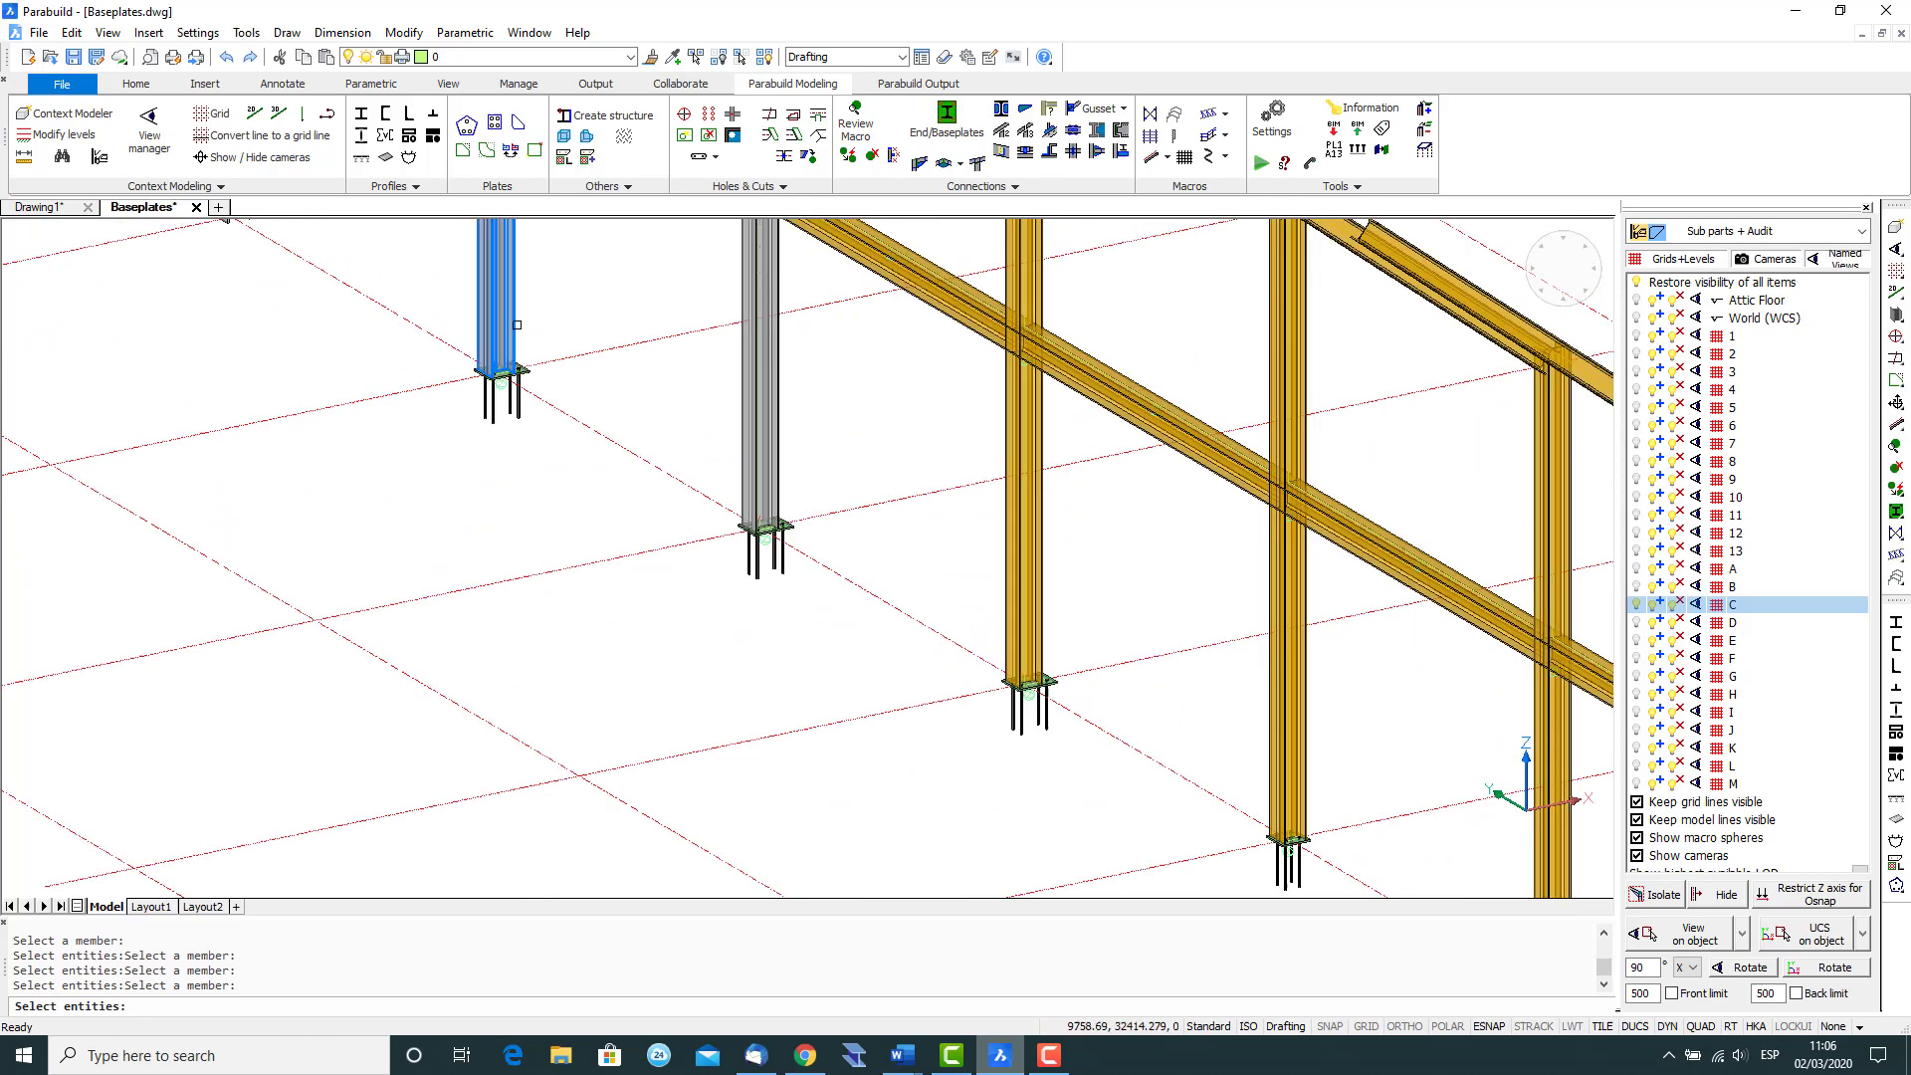
pyautogui.press('Return')
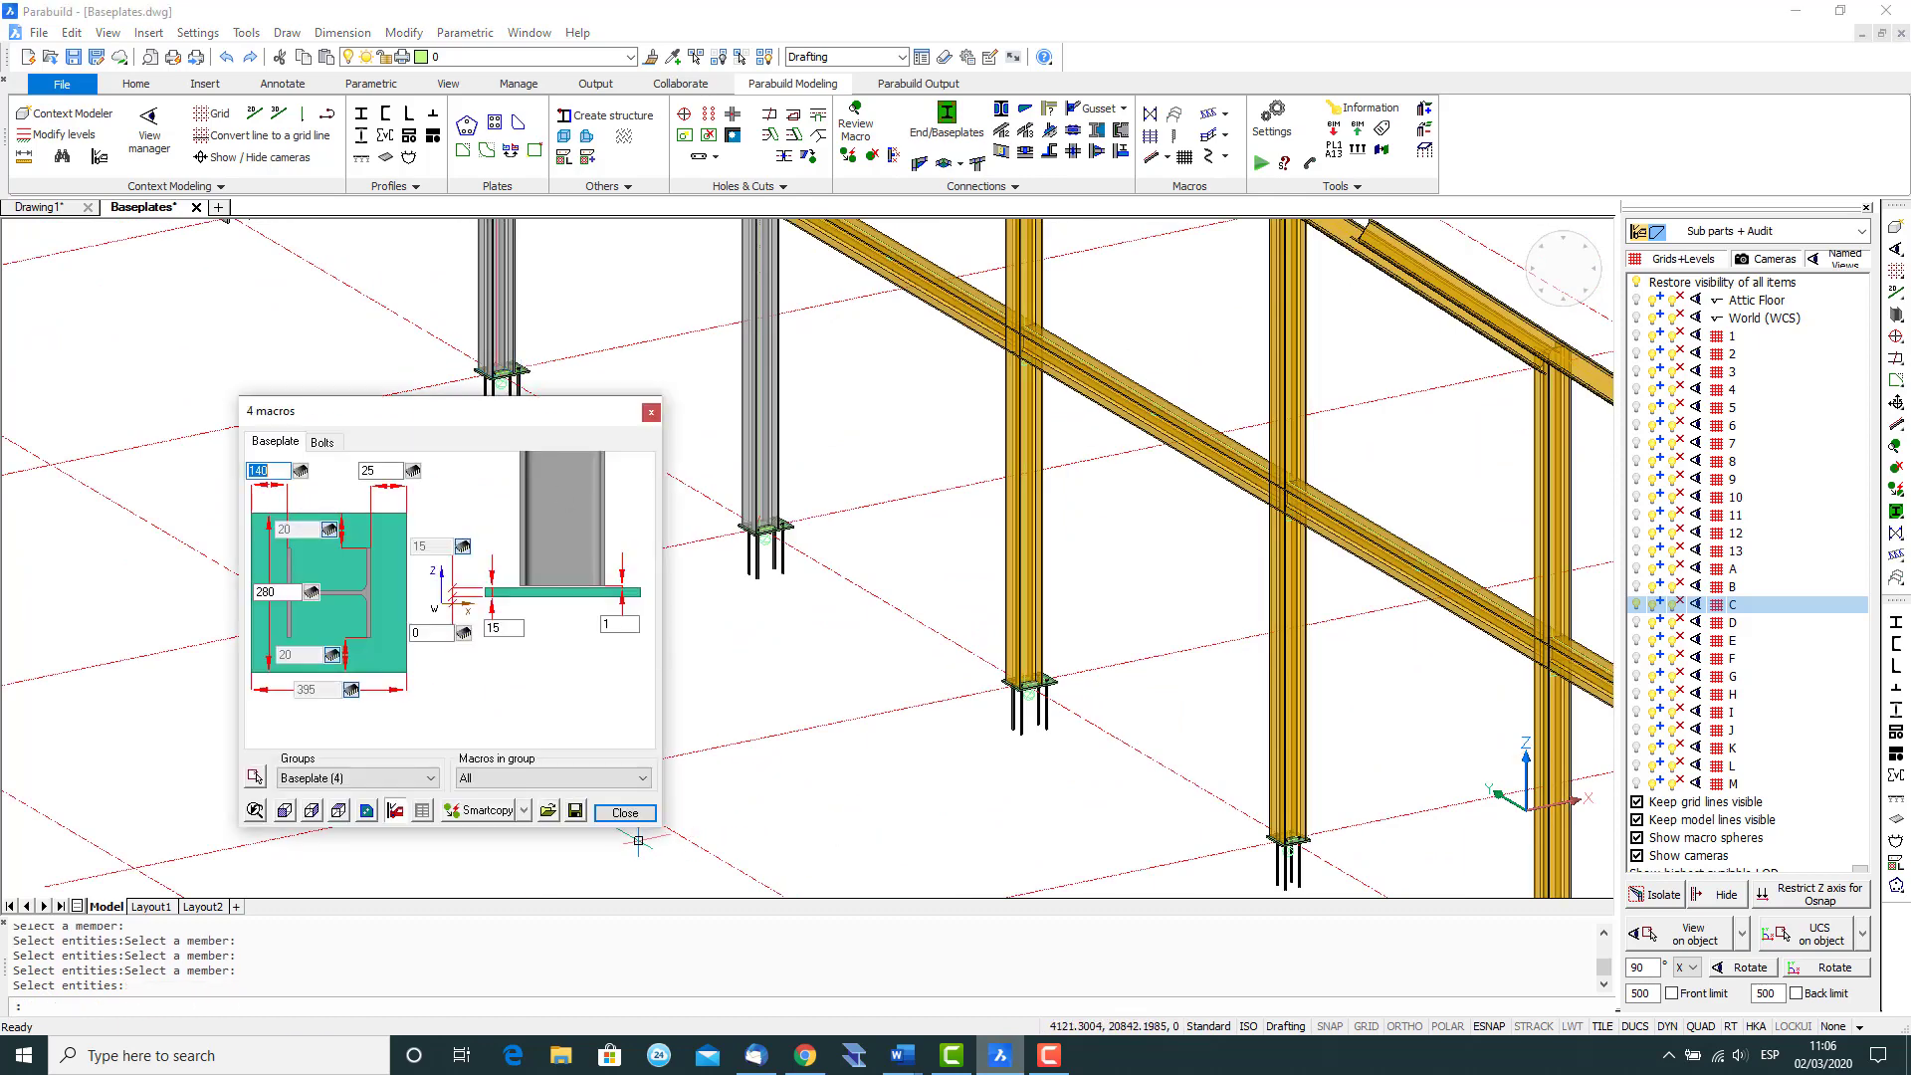
# Close the four-baseplate editor and restore visibility of all model items.
pyautogui.click(625, 812)
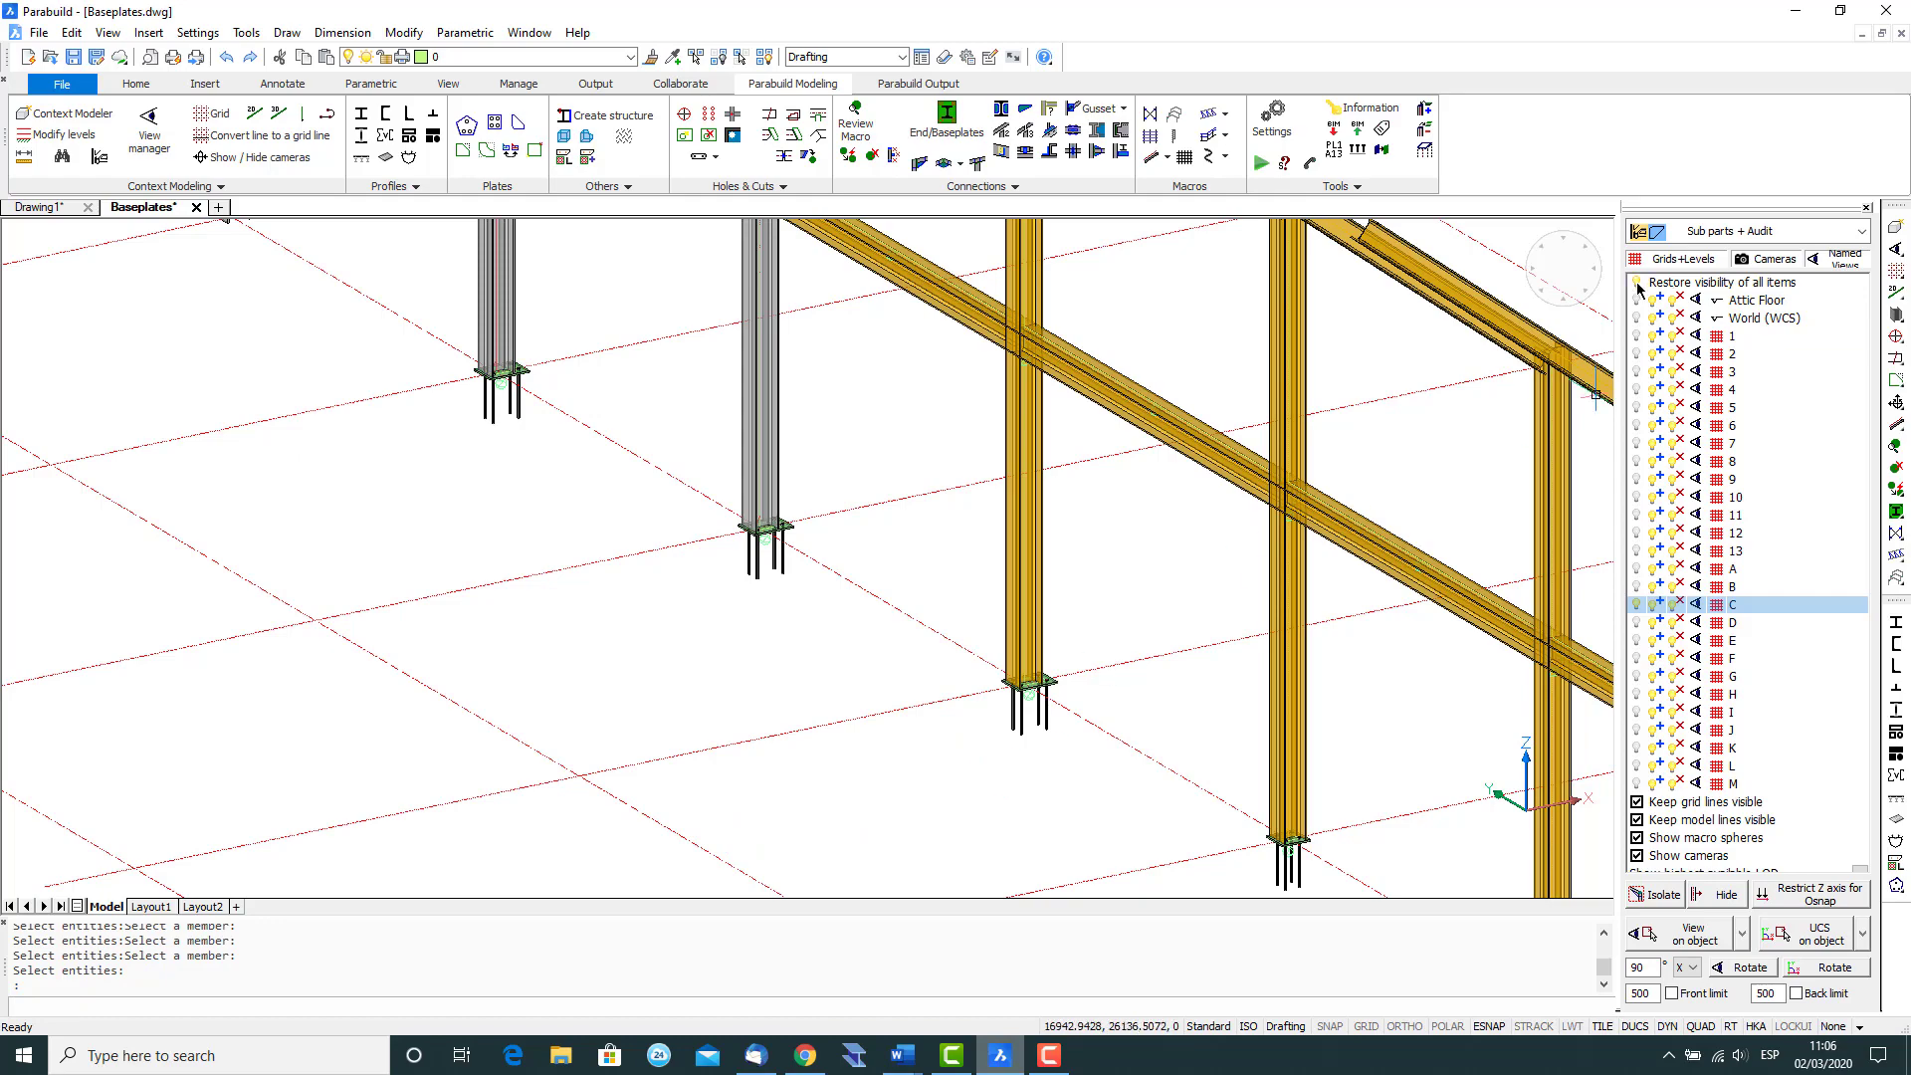
pyautogui.click(1638, 288)
pyautogui.scroll(-5, 1195, 597)
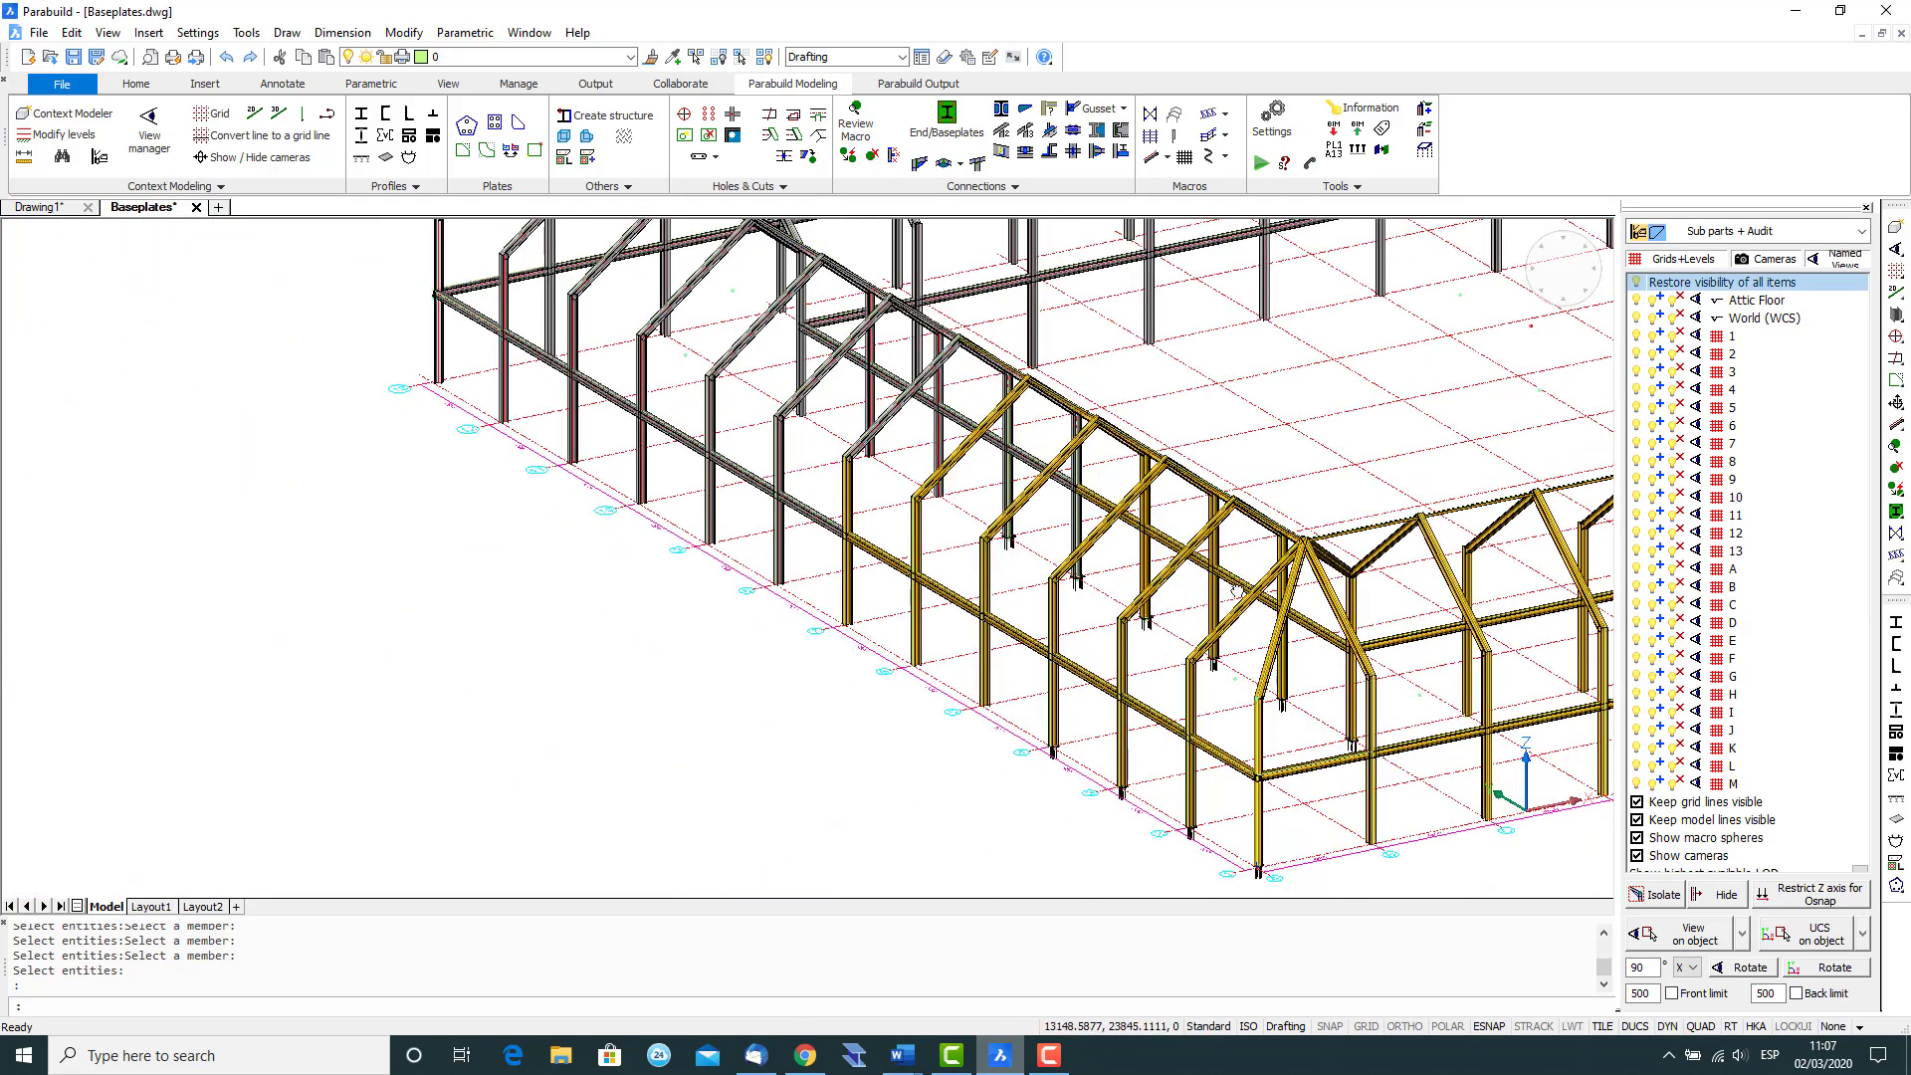
pyautogui.scroll(-4, 1234, 591)
pyautogui.scroll(4, 752, 660)
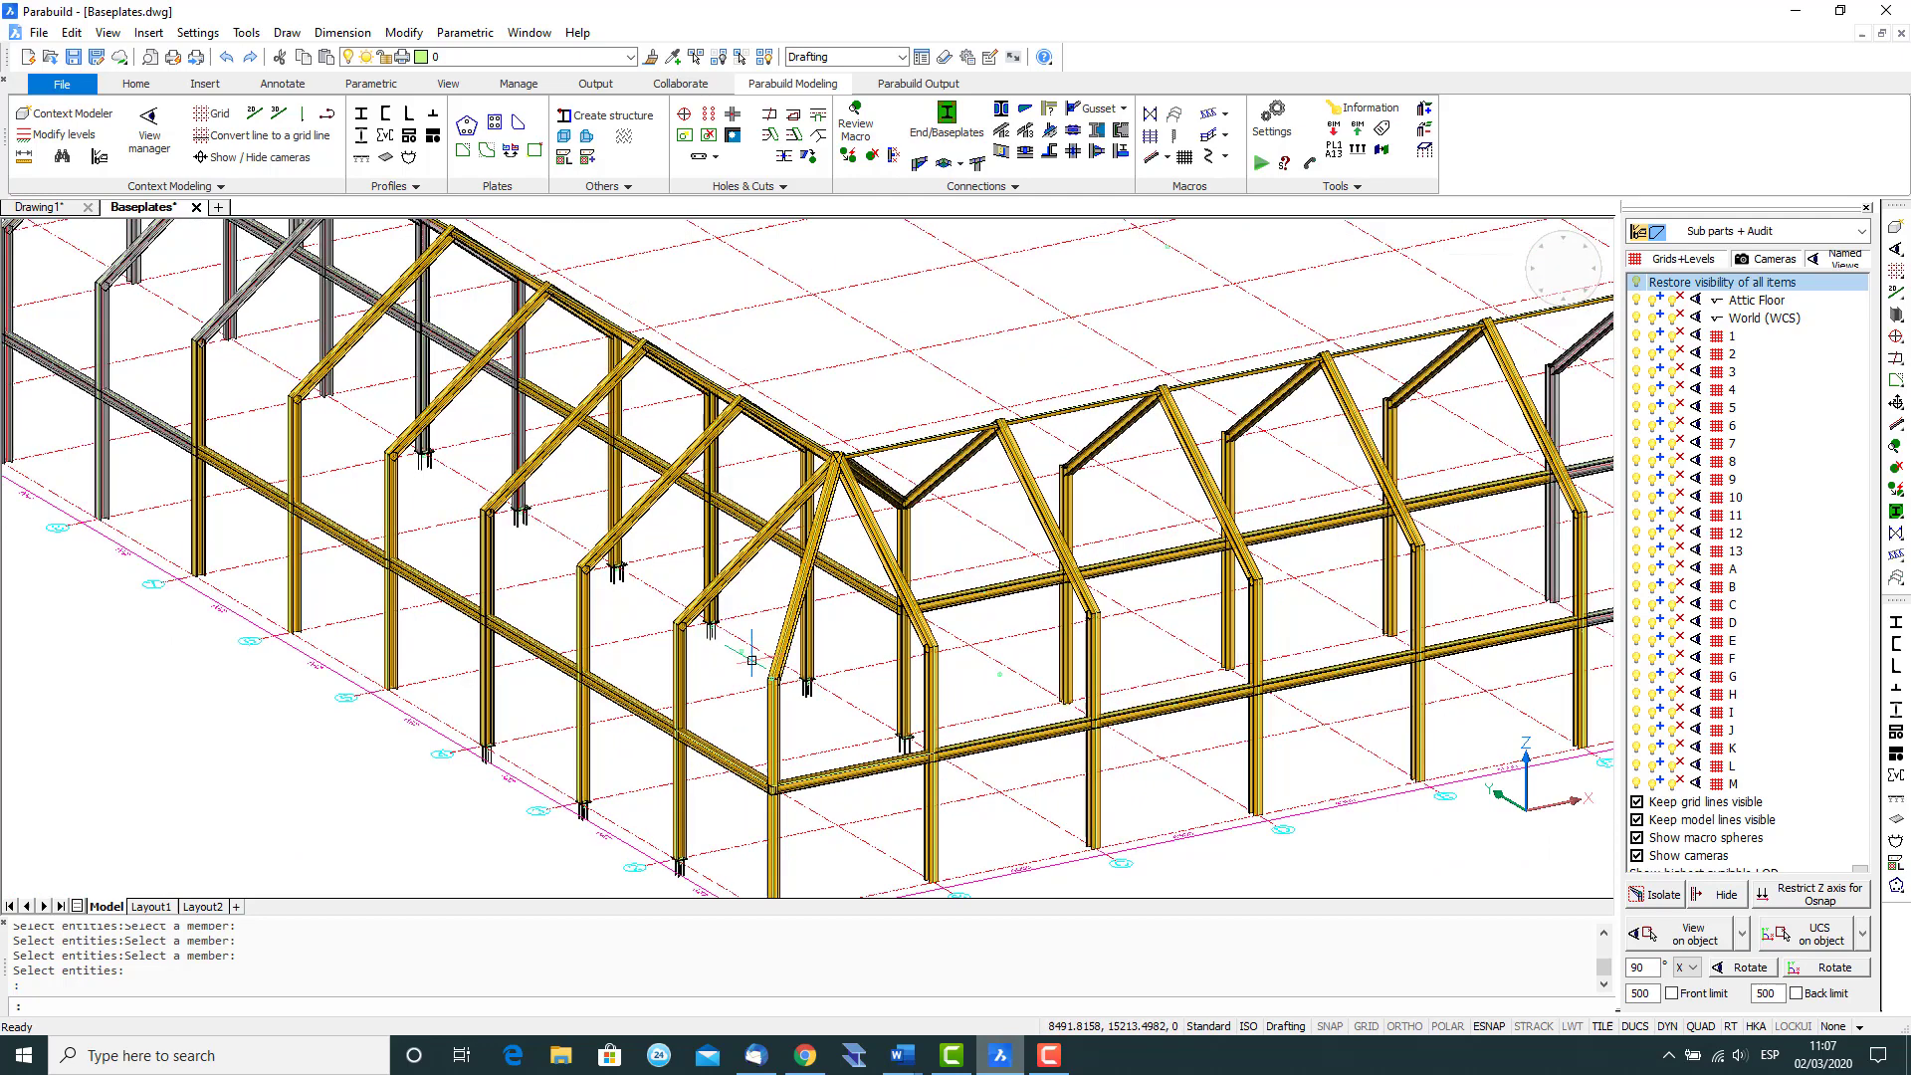
pyautogui.scroll(4, 751, 660)
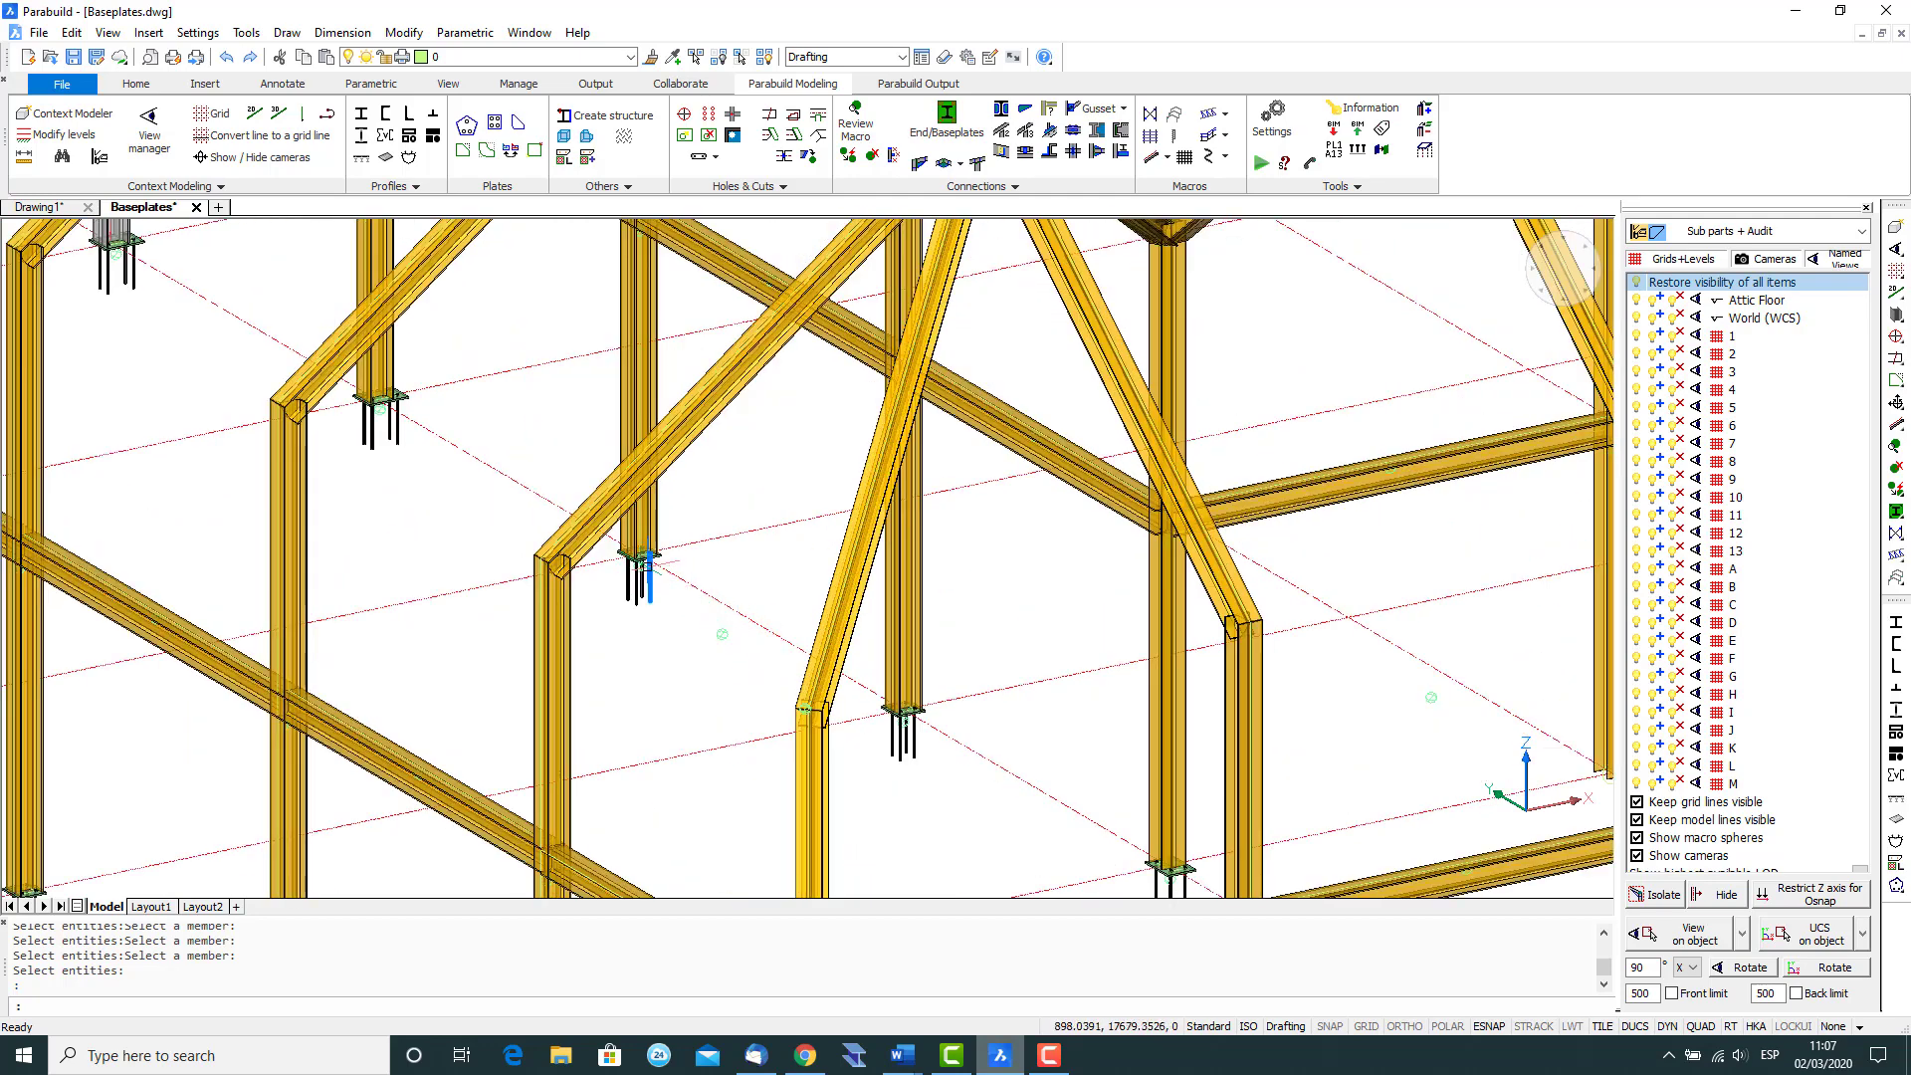
pyautogui.scroll(2, 649, 564)
# Propagate a column's baseplate to all matching columns, creating 70 more for Baseplate (71).
pyautogui.doubleClick(655, 552)
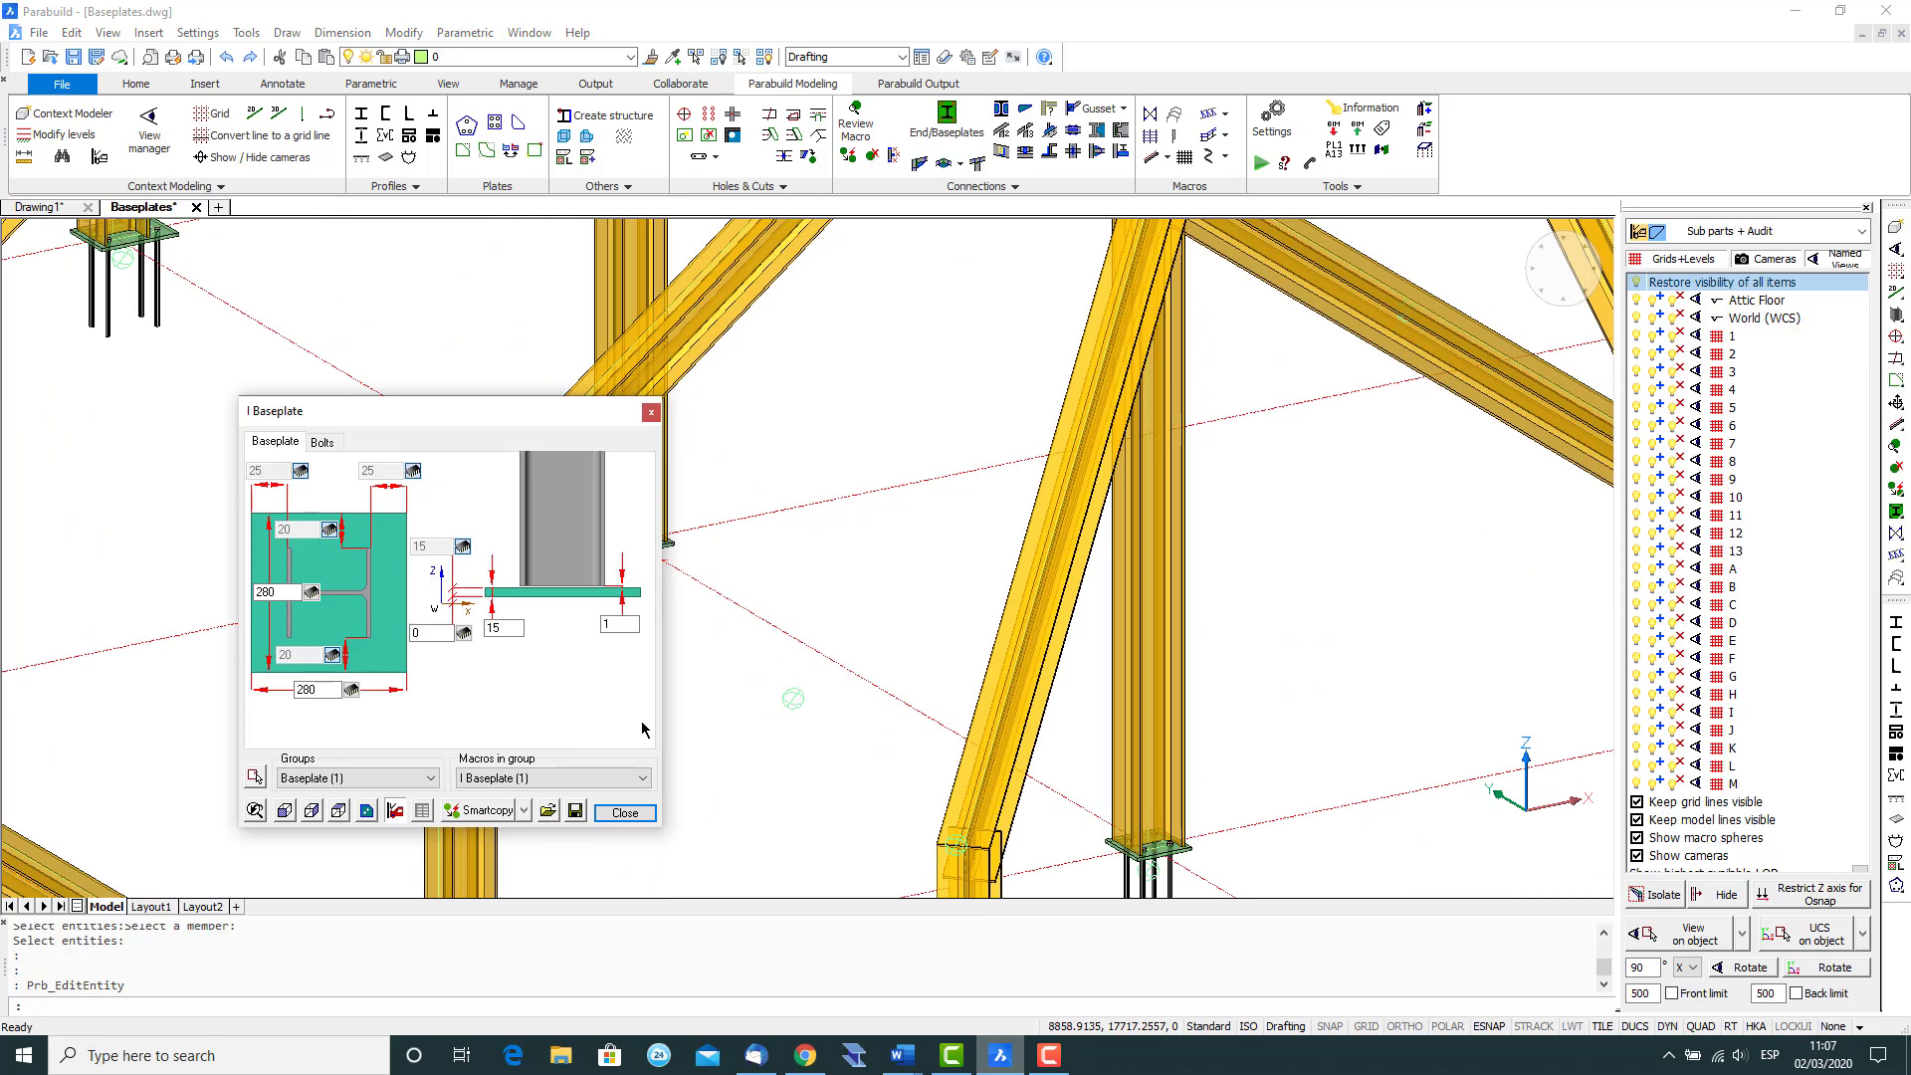
pyautogui.click(525, 812)
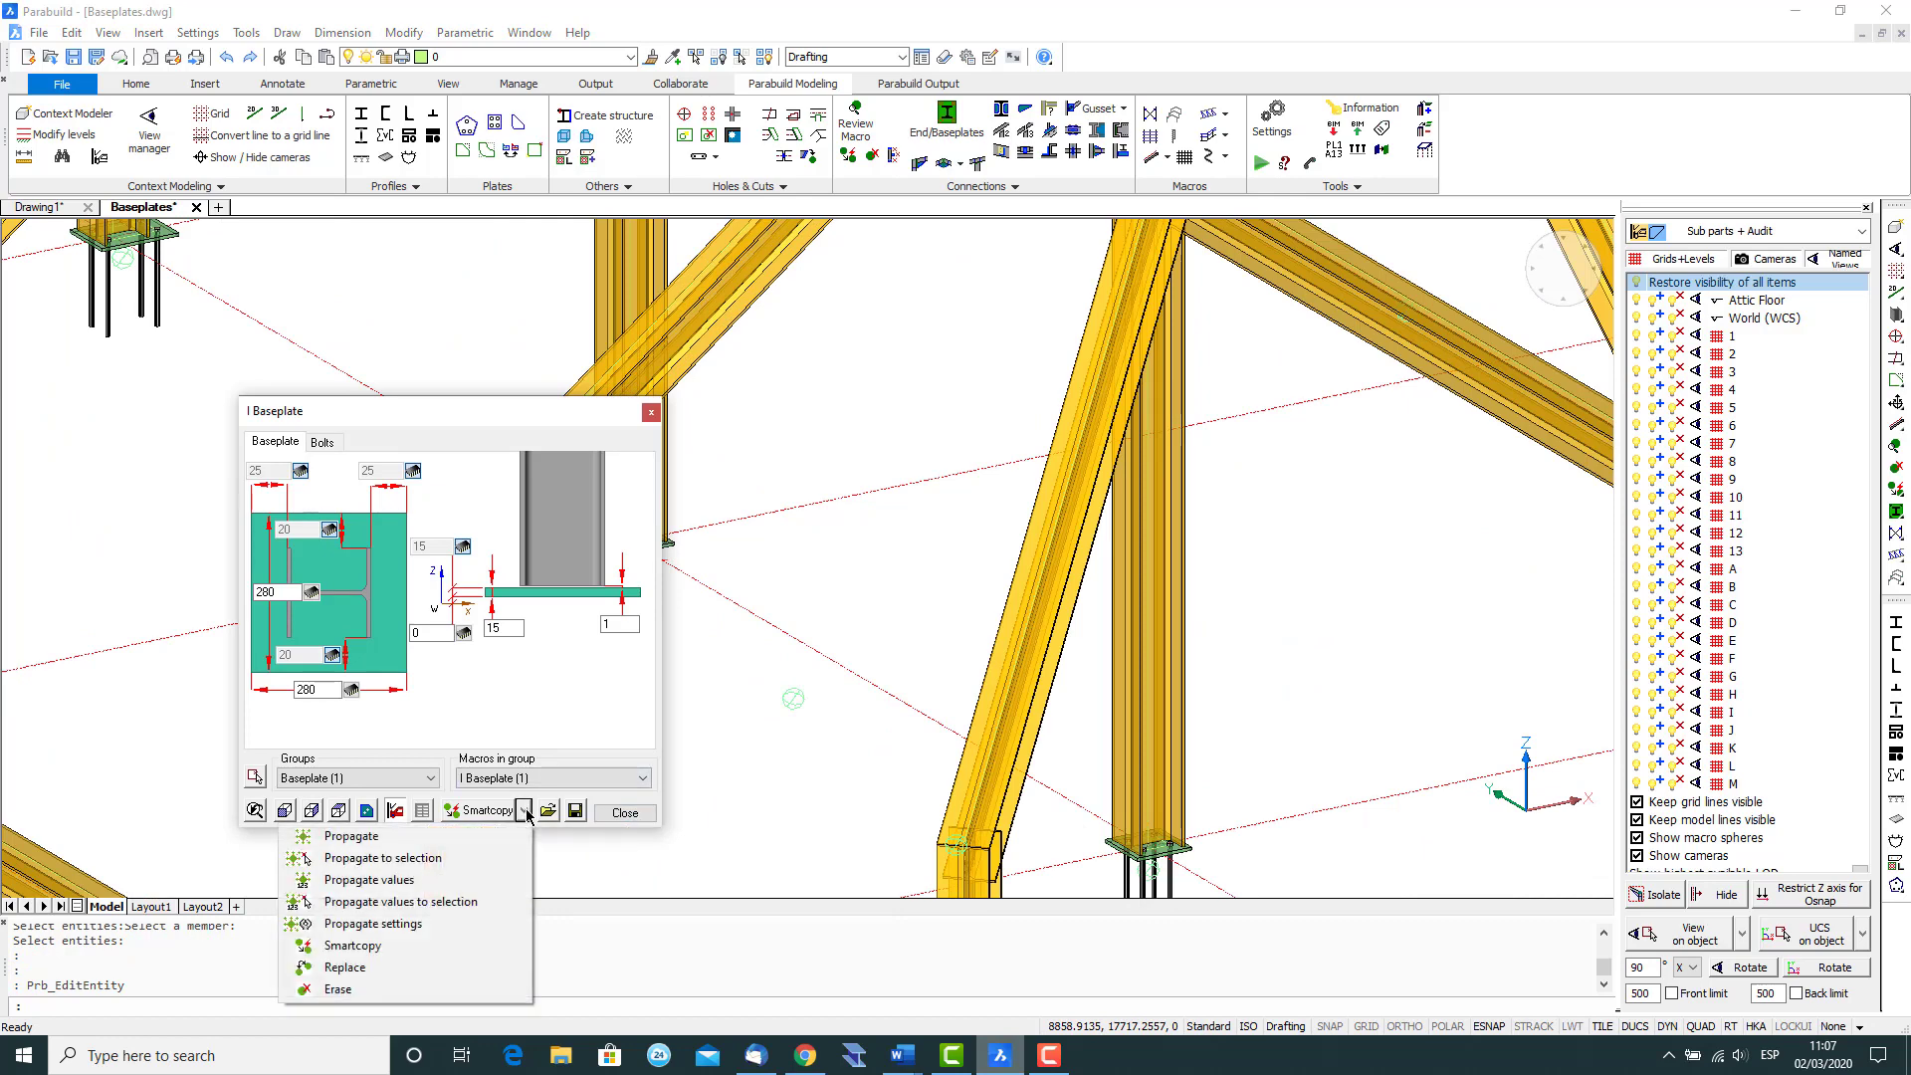
pyautogui.click(378, 839)
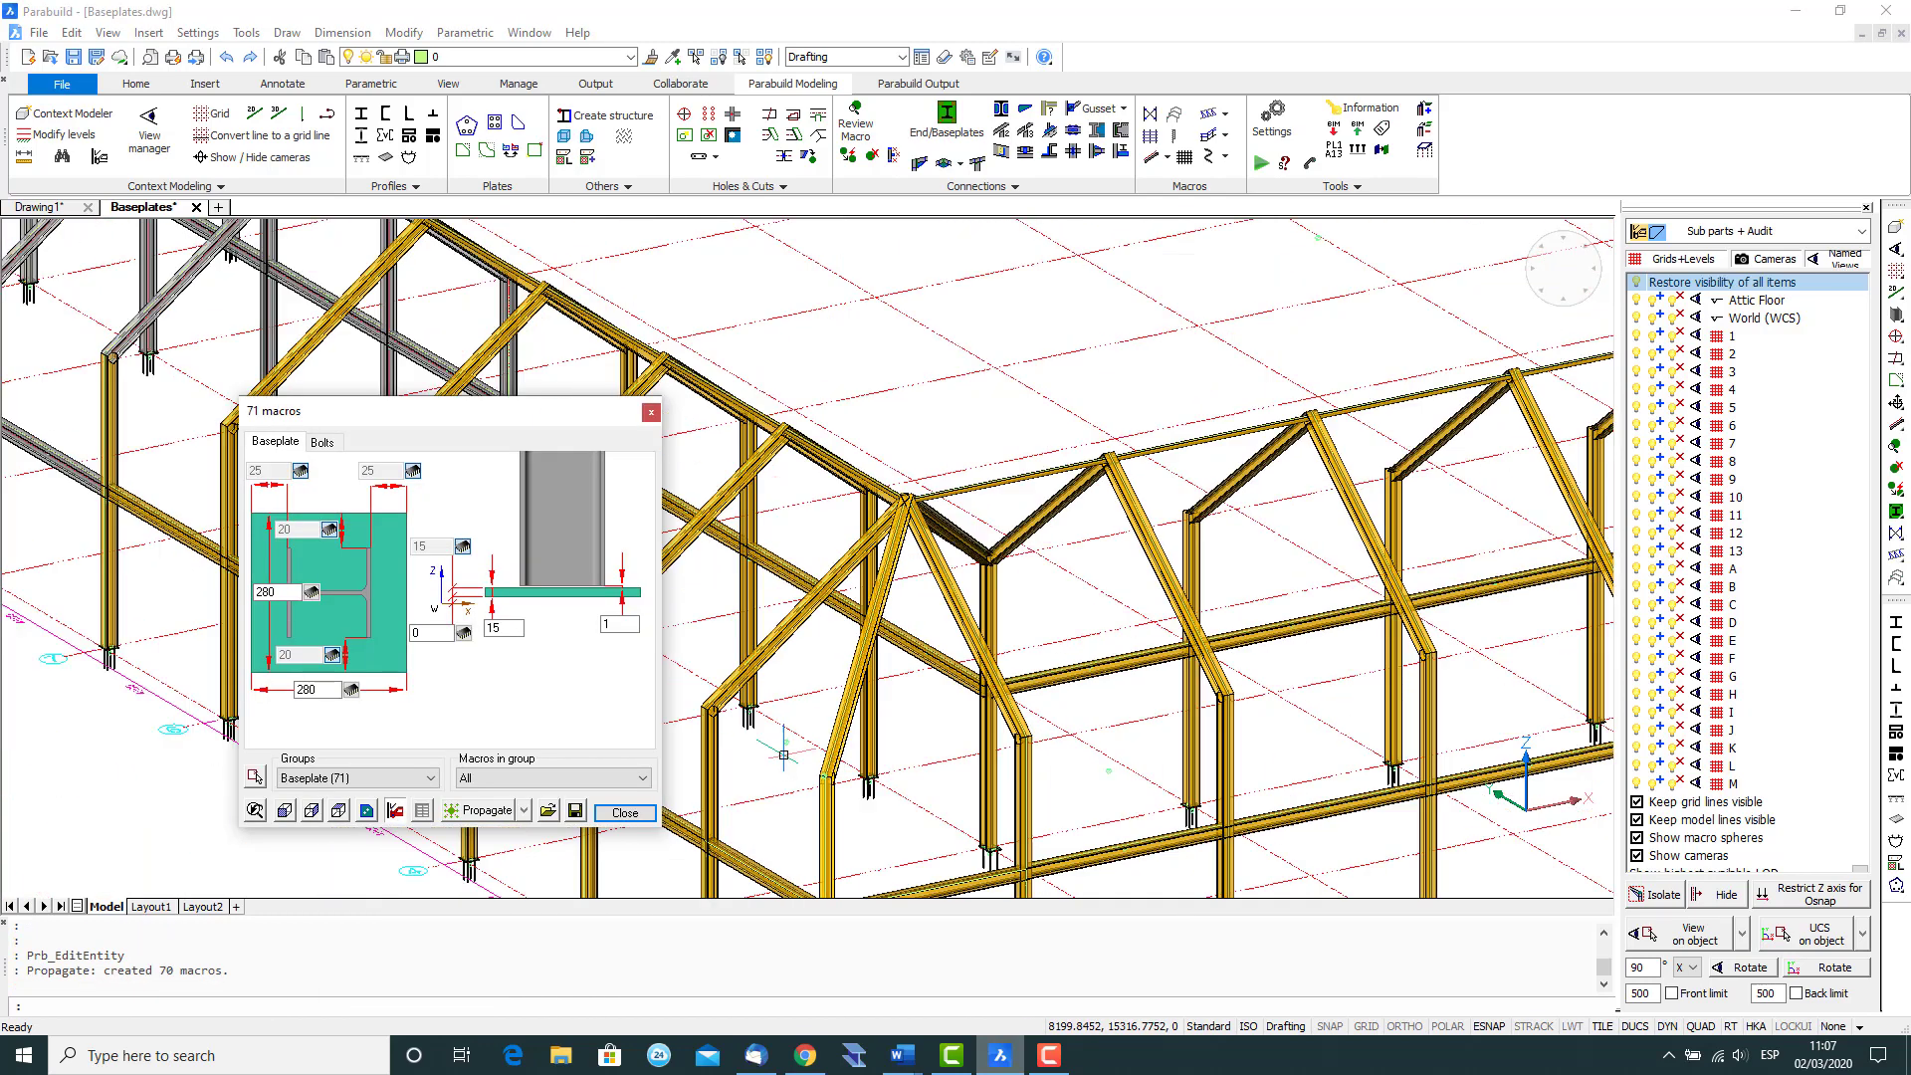
pyautogui.moveTo(1045, 874); pyautogui.dragTo(1209, 662, button='middle')
pyautogui.scroll(6, 1254, 637)
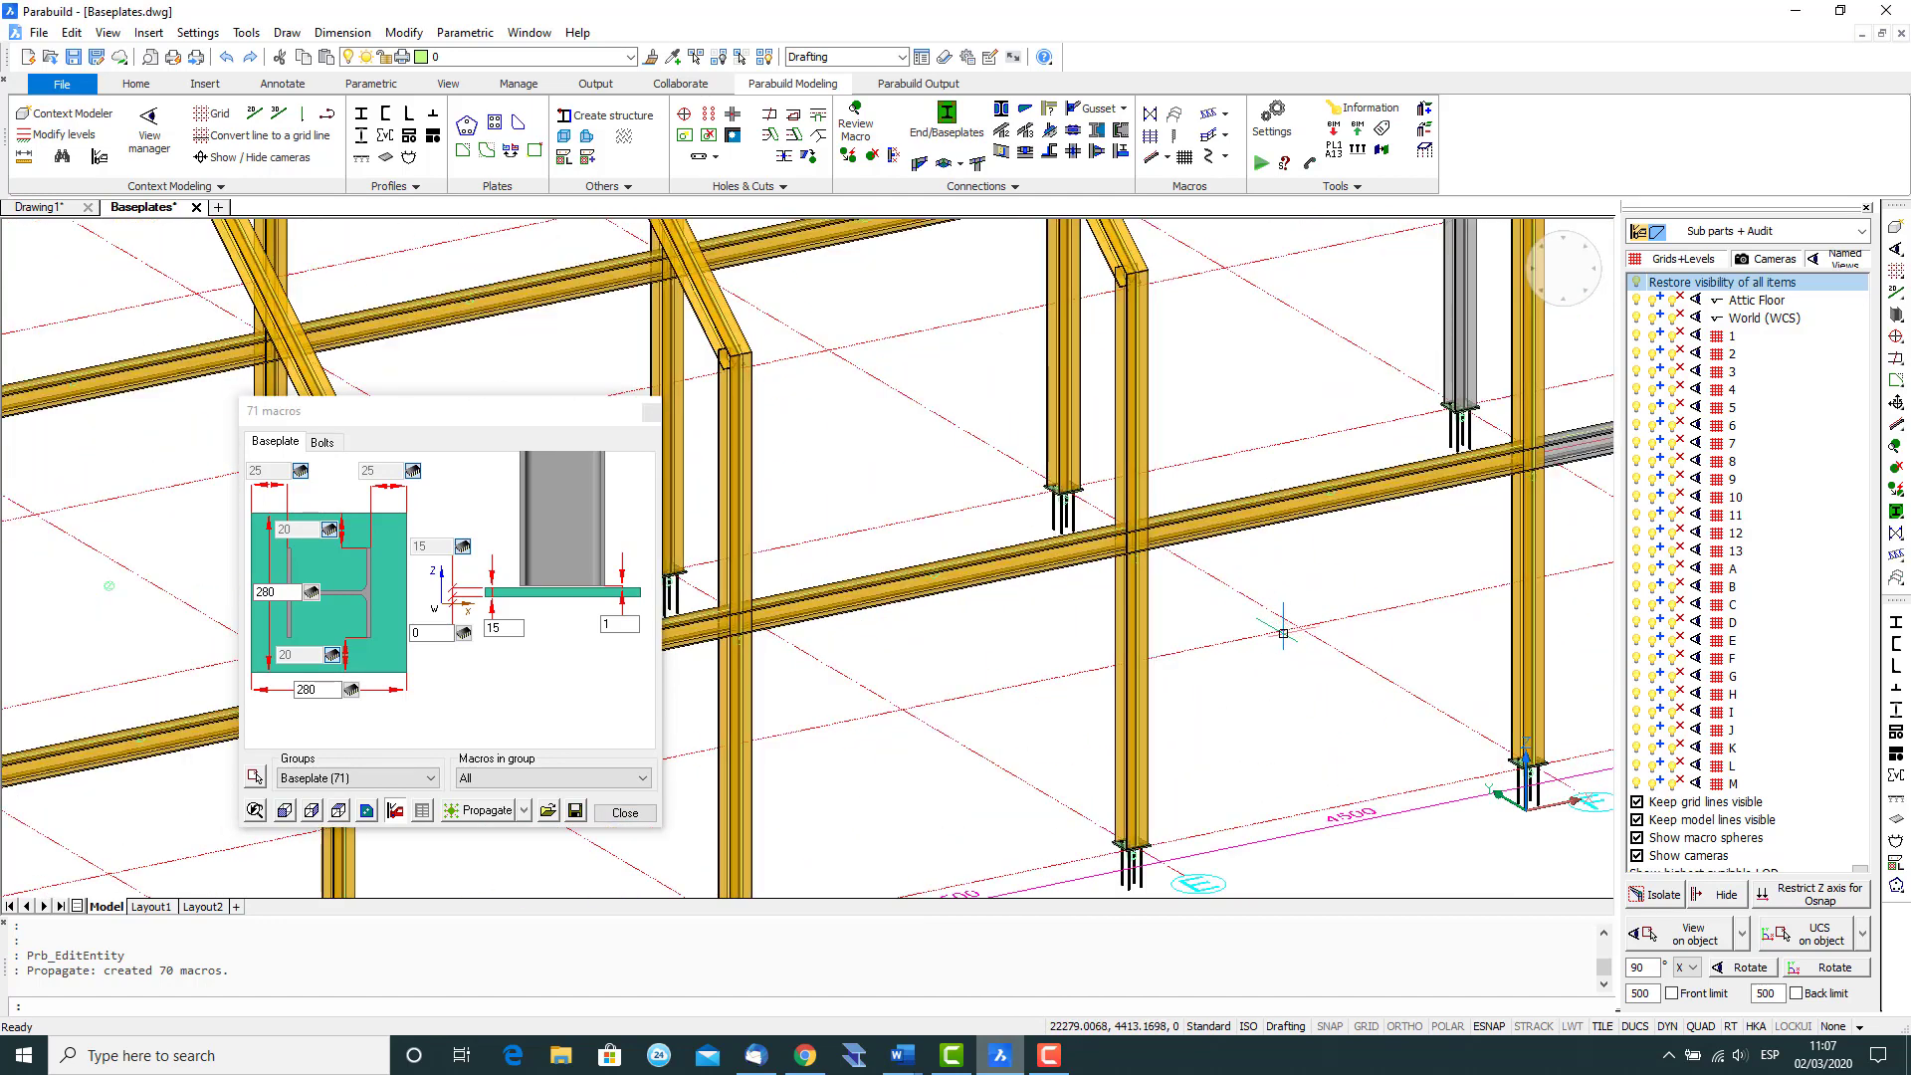